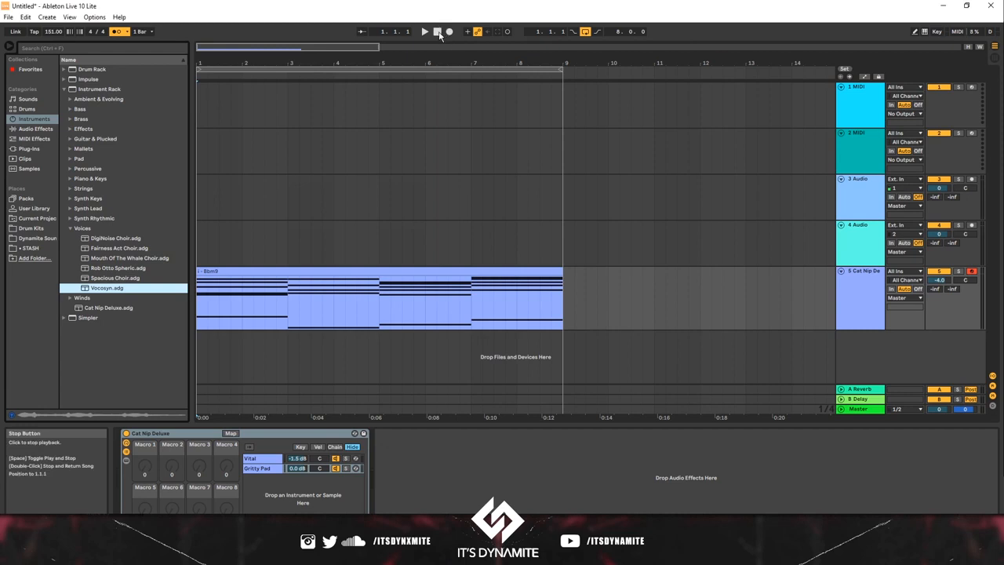
Step: Locate the Gritty Pad preset among the Pad instrument racks
click(495, 269)
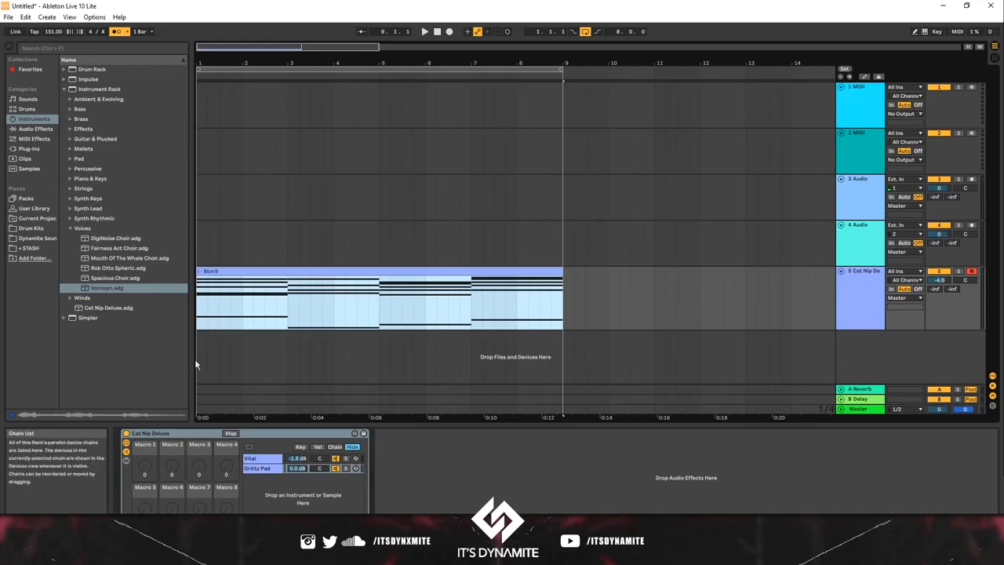
click(69, 159)
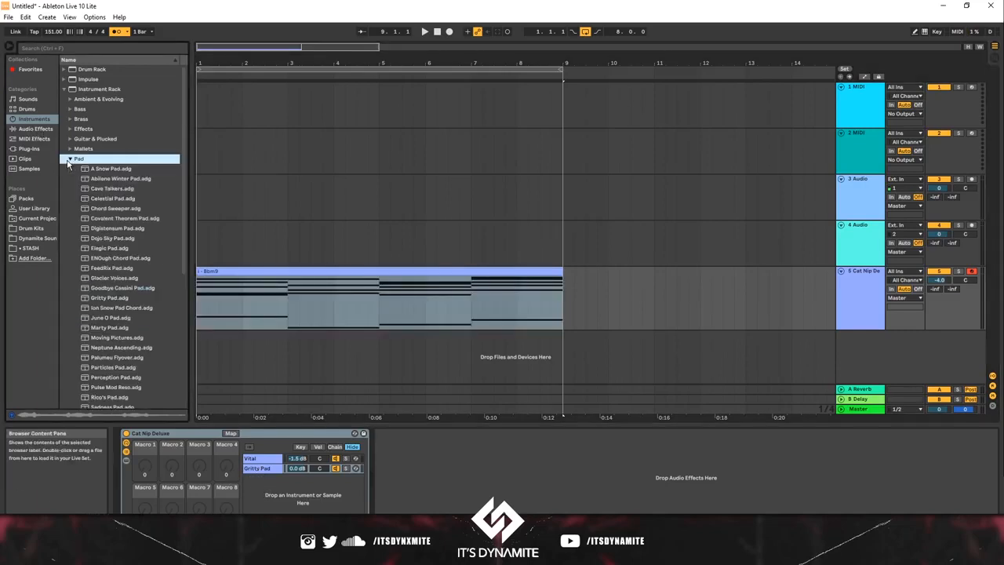
click(111, 299)
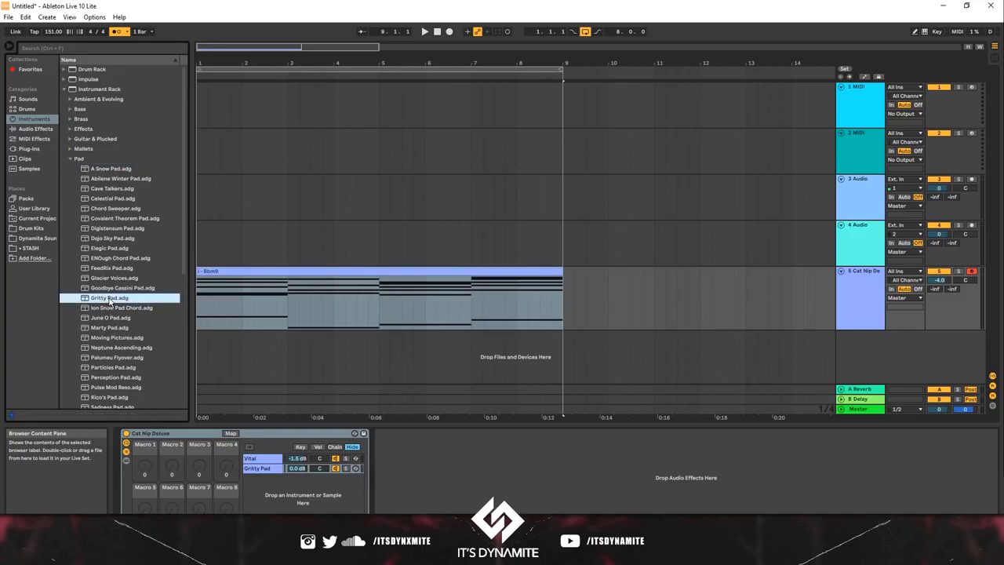
Step: Play the chord clip on the Cat Nip Deluxe track from its start and switch the metronome off
click(199, 294)
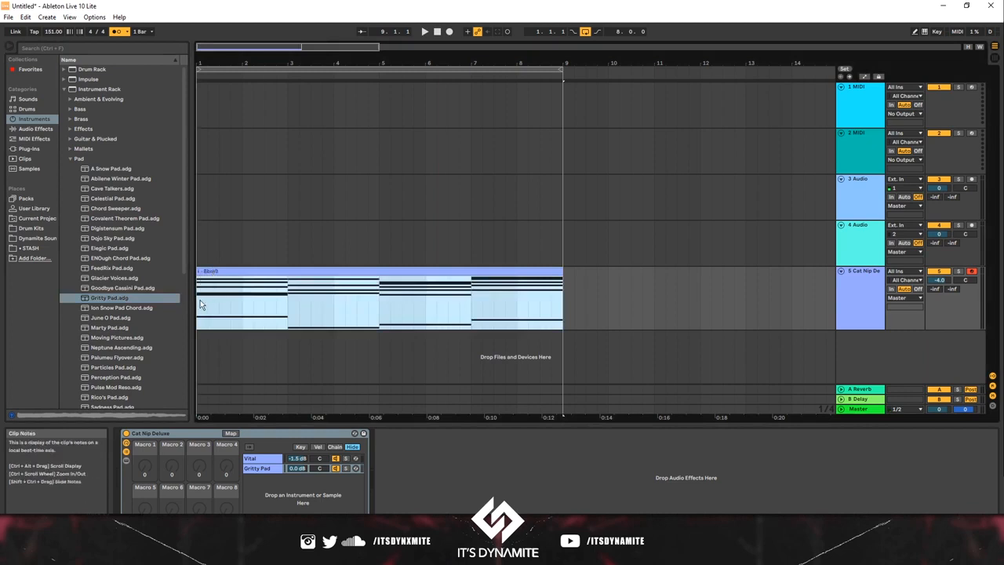
click(199, 301)
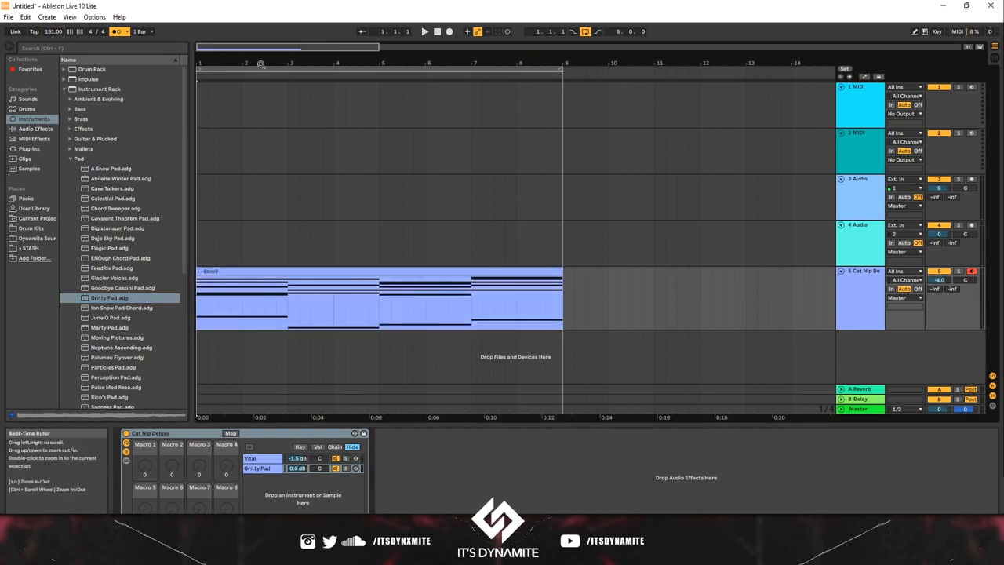
key(space)
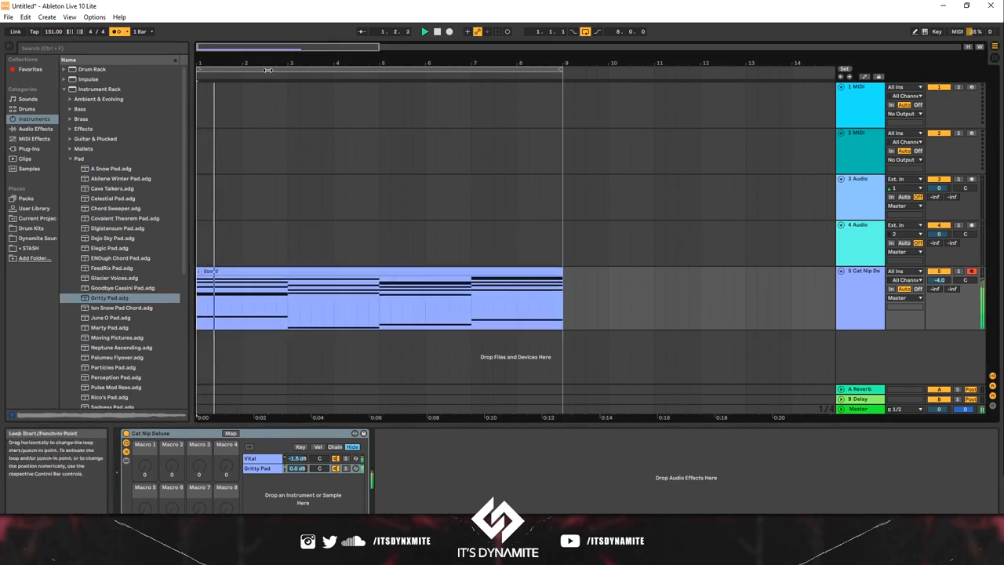
click(115, 33)
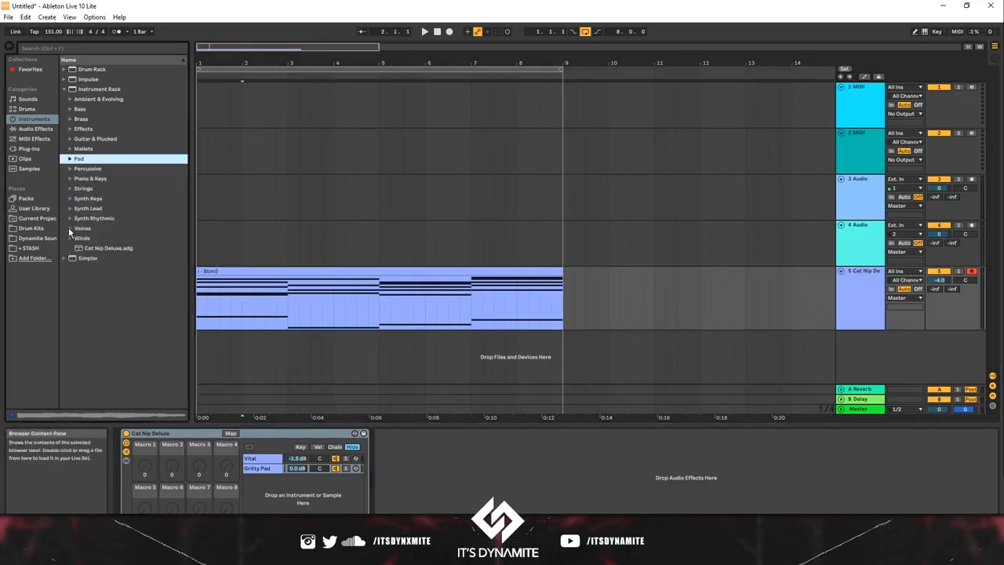
Step: Add the Vocosyn preset from the Voices racks as a new track below Cat Nip Deluxe, and unfold that track
click(70, 228)
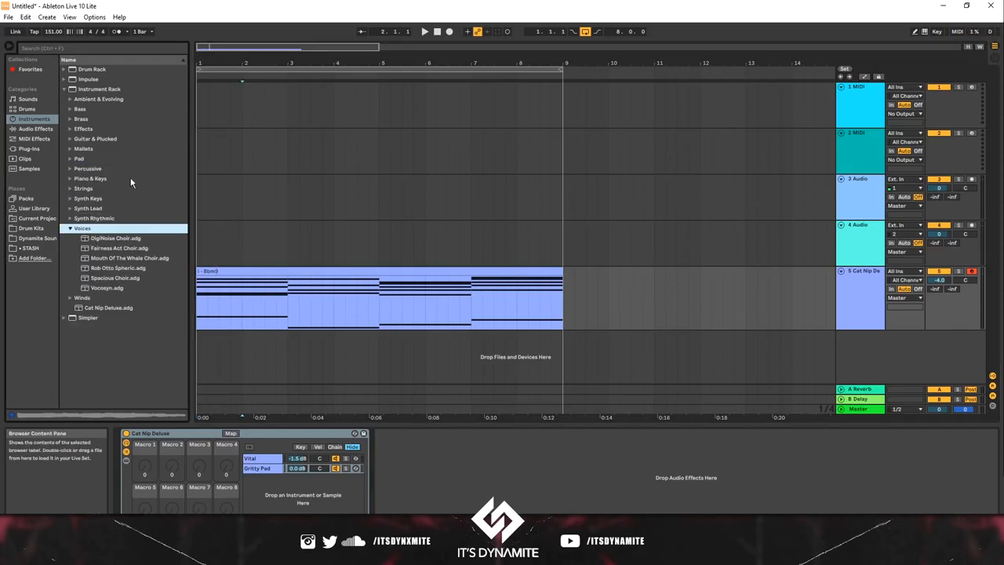
click(108, 288)
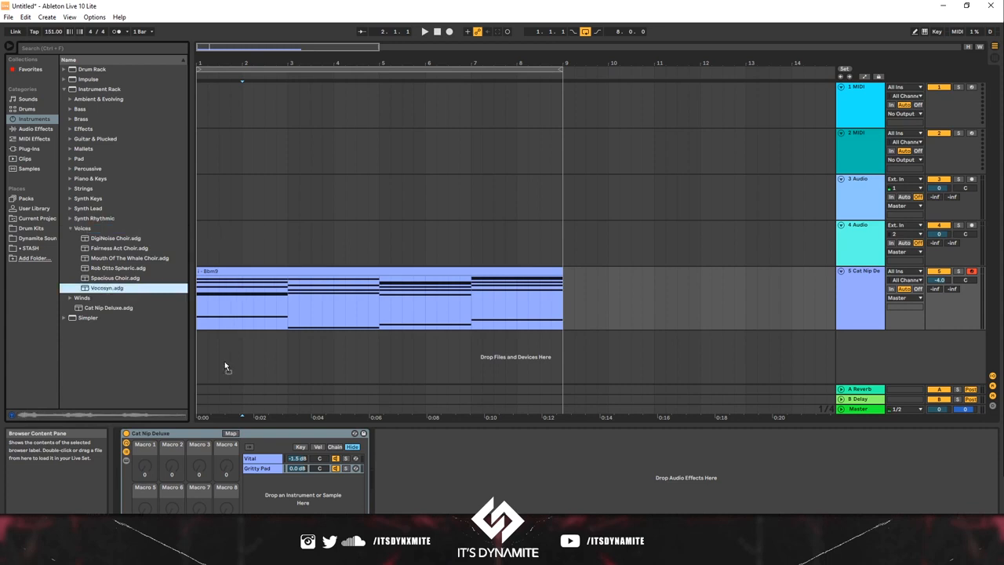
drag(212, 357, 218, 357)
click(232, 339)
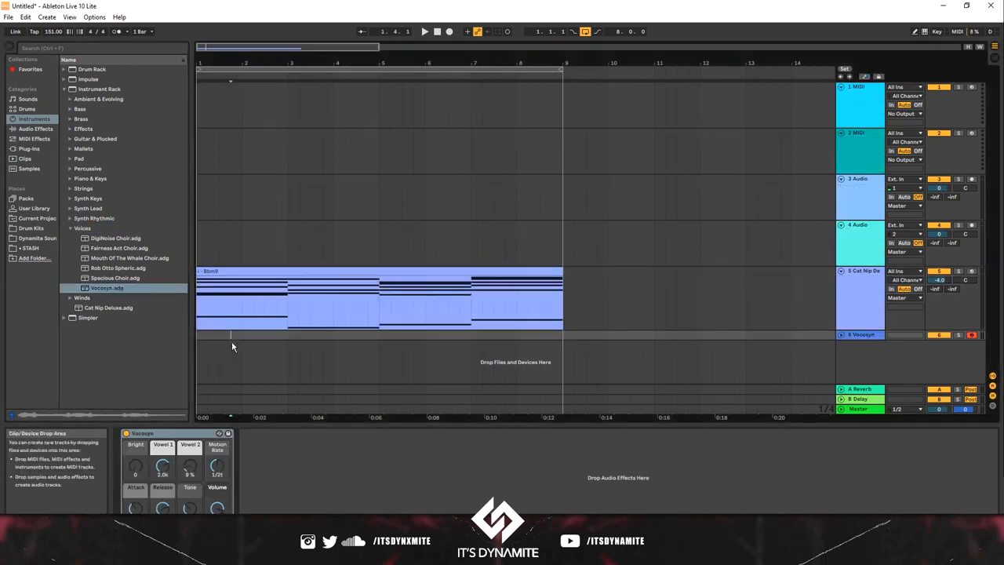
click(841, 334)
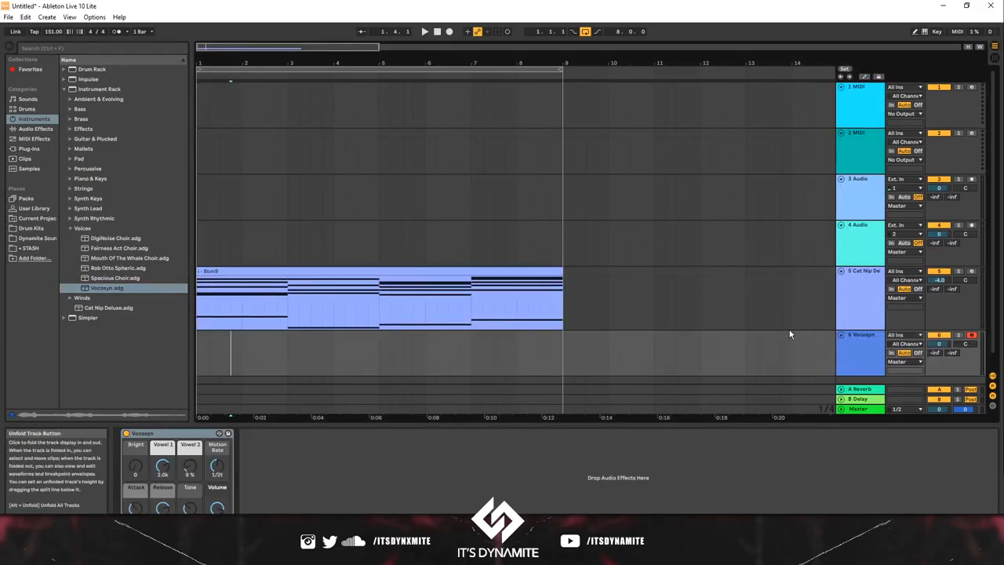
Step: Copy the eight-bar chord clip from the Cat Nip Deluxe track to the start of the Vocosyn track
scroll(541, 293, down, 1)
drag(353, 255, 282, 254)
click(277, 261)
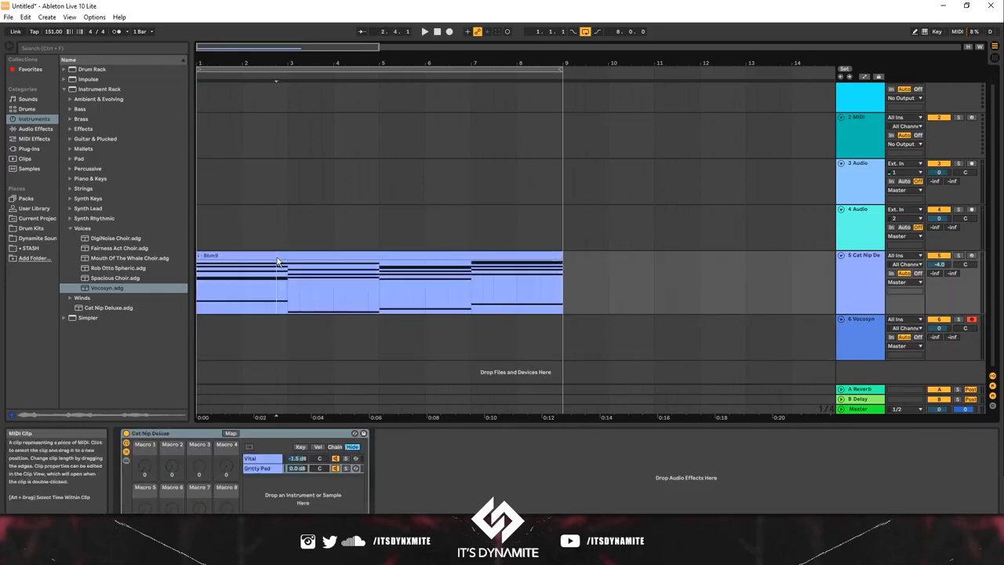
click(283, 255)
key(ctrl+c)
click(201, 333)
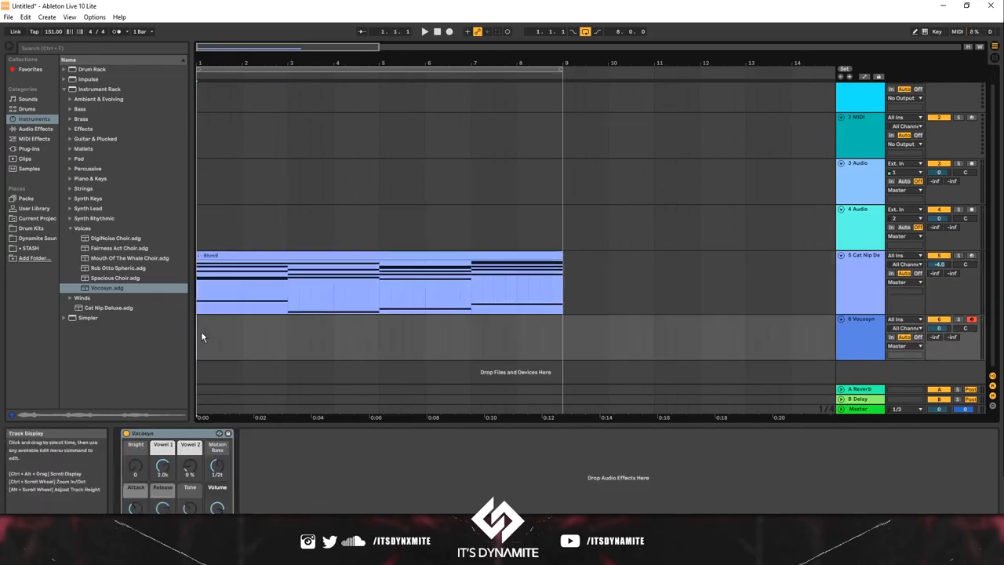
key(ctrl+v)
Step: Solo the Vocosyn track during playback and open its copied clip in an enlarged note editor
key(space)
click(958, 319)
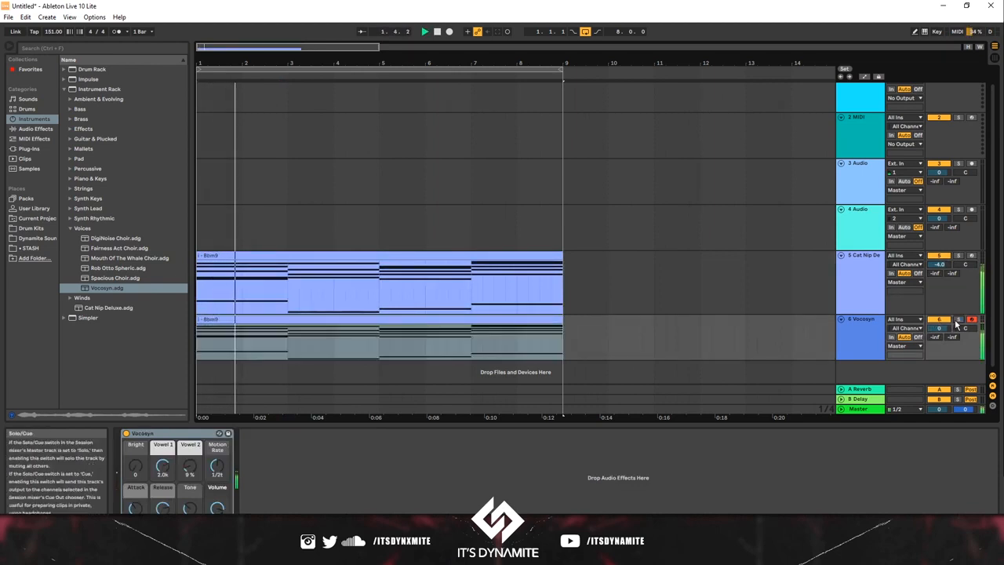
click(336, 320)
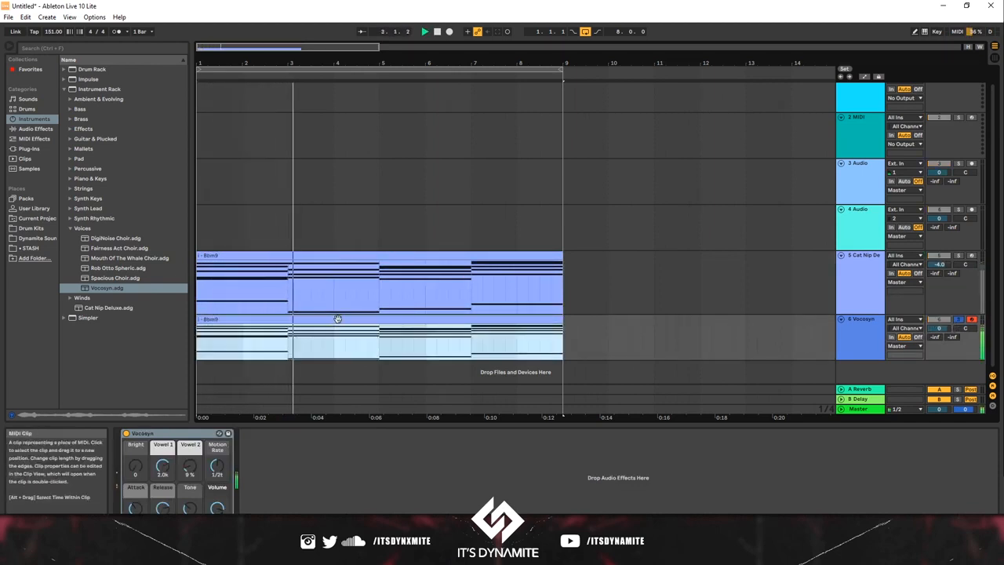
double_click(336, 315)
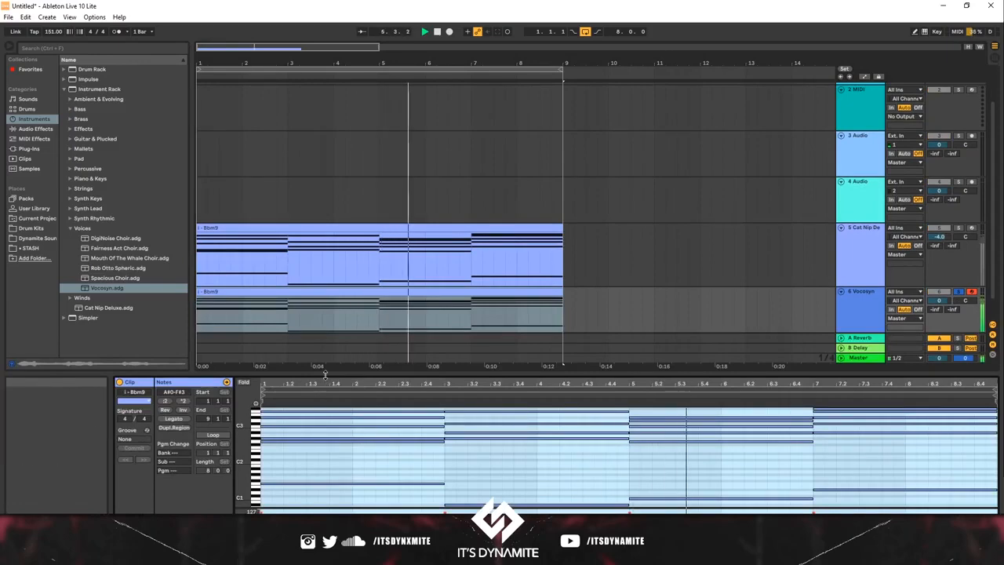
drag(326, 381, 355, 73)
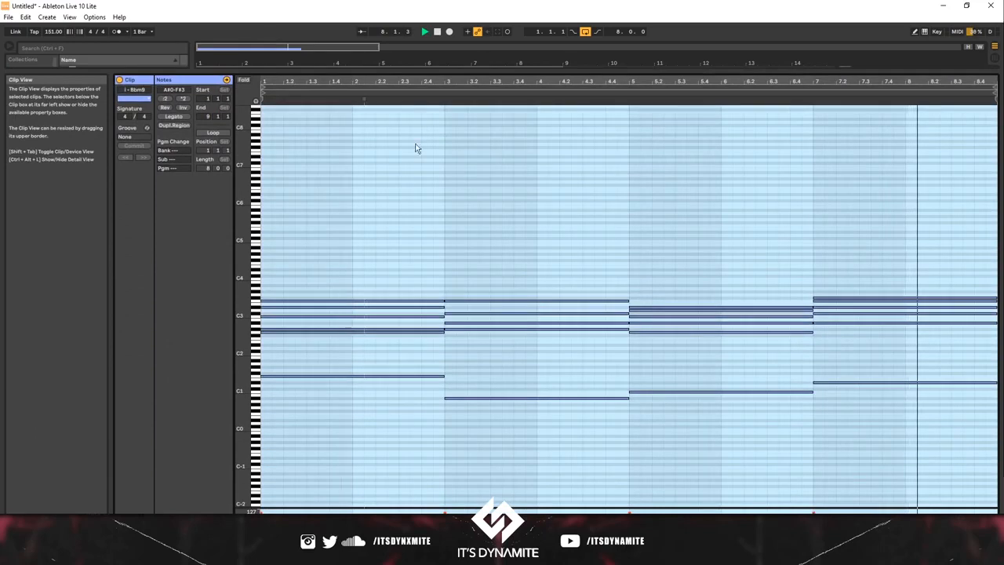
Step: Shorten all notes in the Vocosyn clip to one beat each
key(ctrl+a)
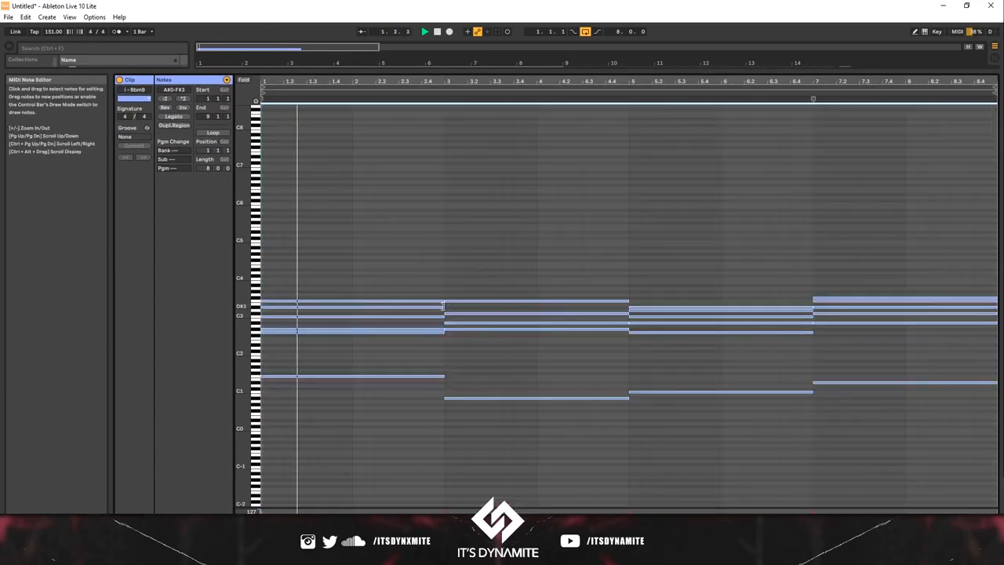
drag(441, 307, 282, 309)
click(267, 390)
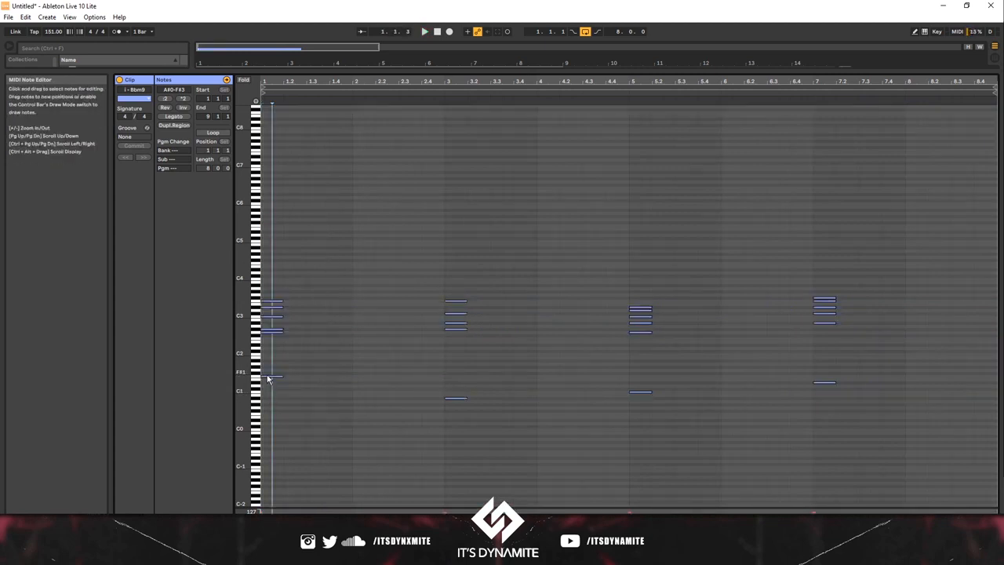
Step: Raise the first chord's bass note one octave to F2, delete that chord's other notes, and play from the start
click(267, 378)
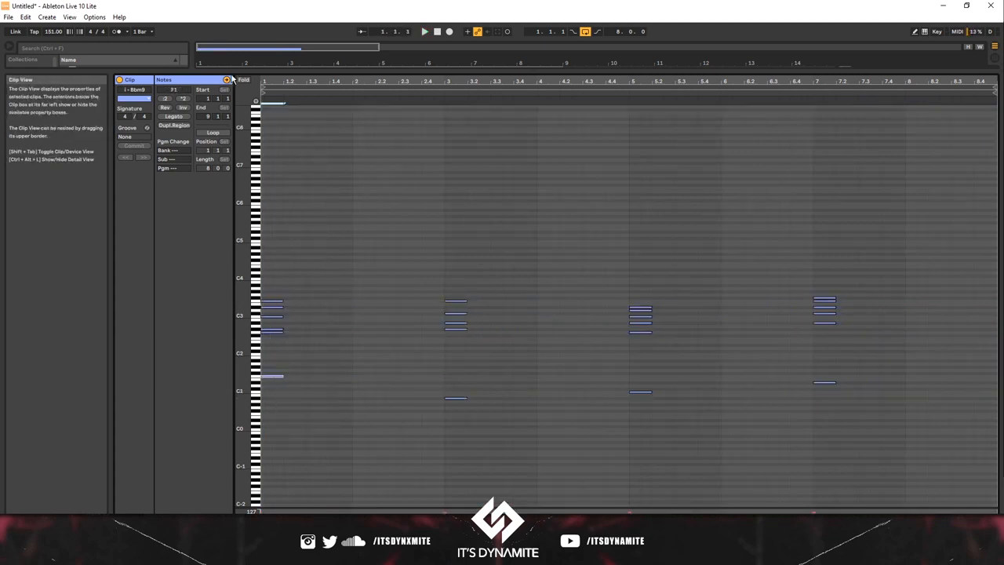
drag(339, 453, 265, 321)
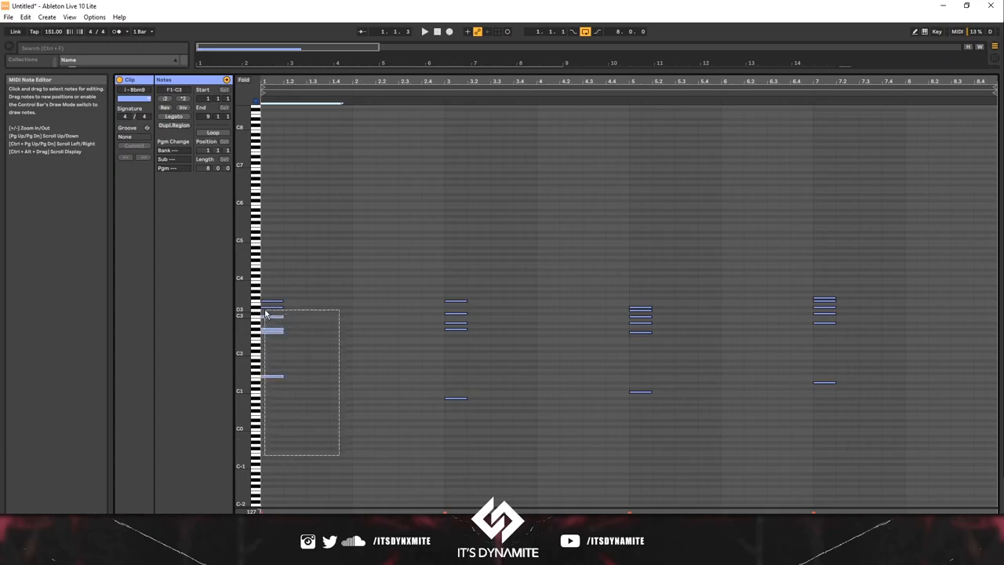
drag(264, 322, 263, 321)
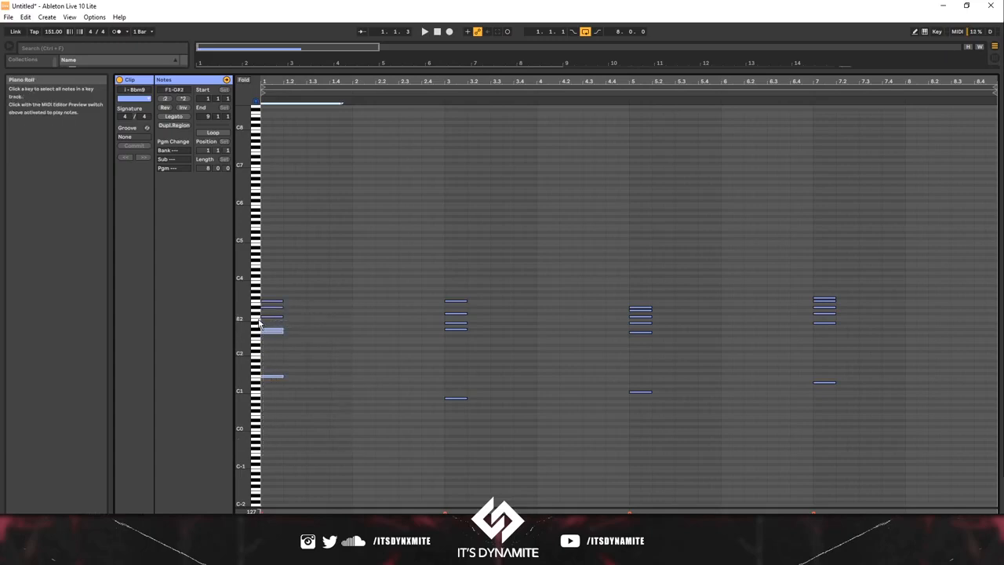
click(255, 316)
click(256, 316)
click(255, 329)
click(256, 336)
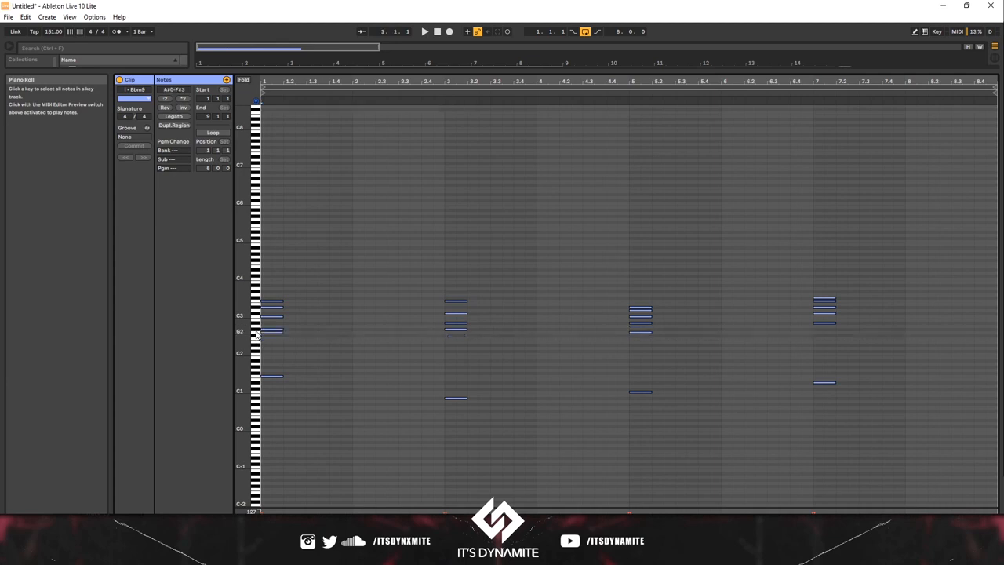
click(255, 329)
click(256, 329)
click(256, 335)
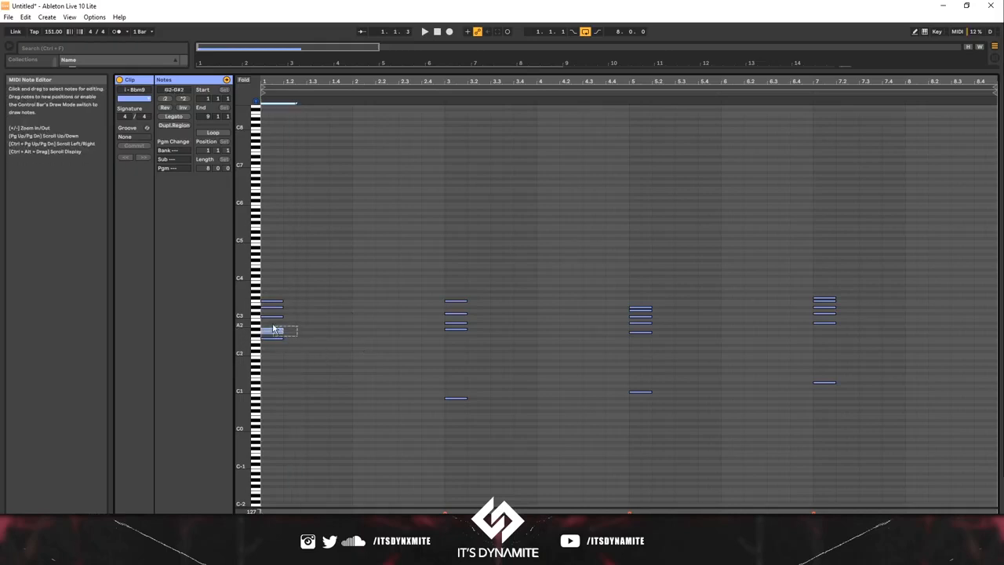
key(Delete)
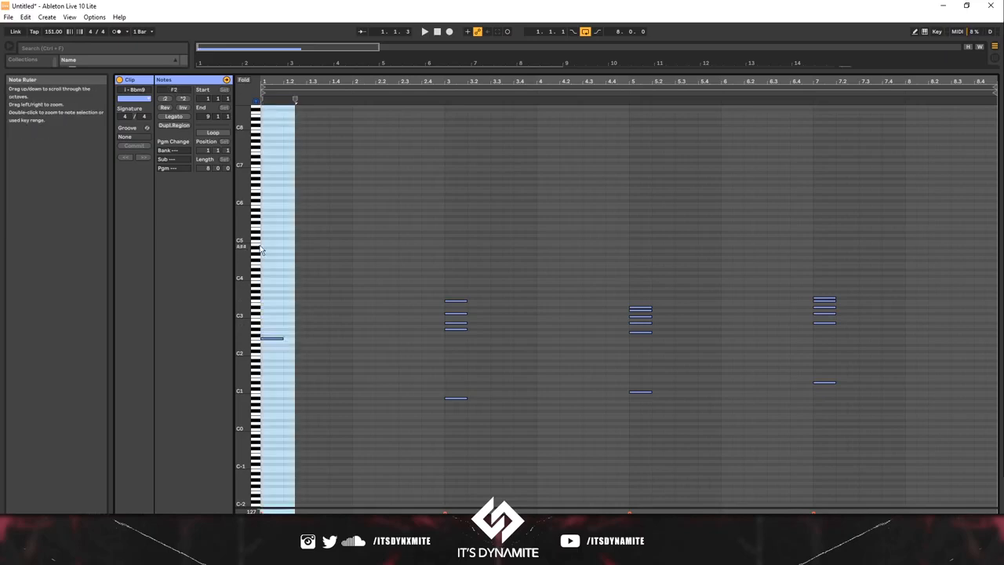
click(262, 117)
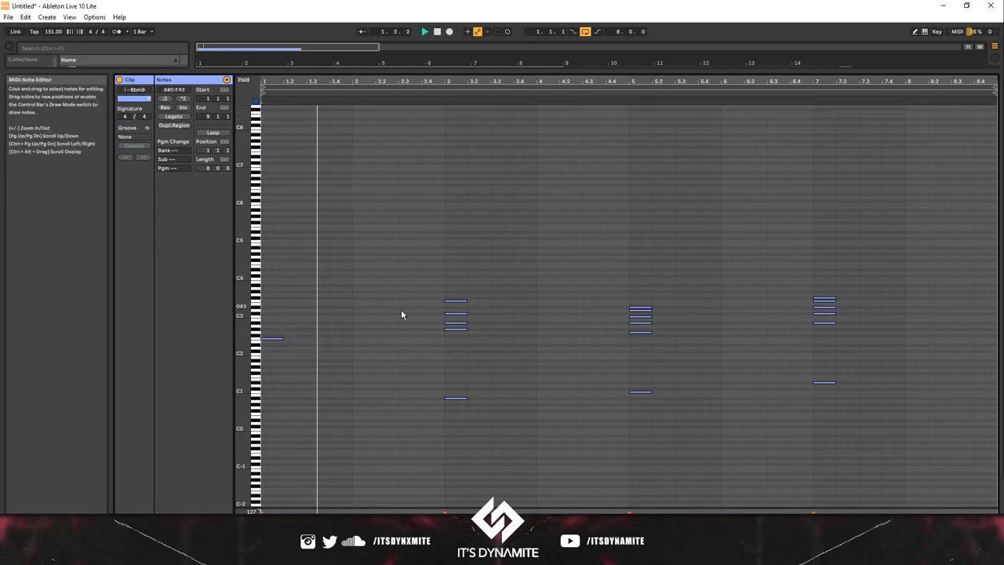
Step: Delete the upper notes of the remaining three chords and transpose their bass notes up two octaves
drag(461, 344, 446, 283)
key(space)
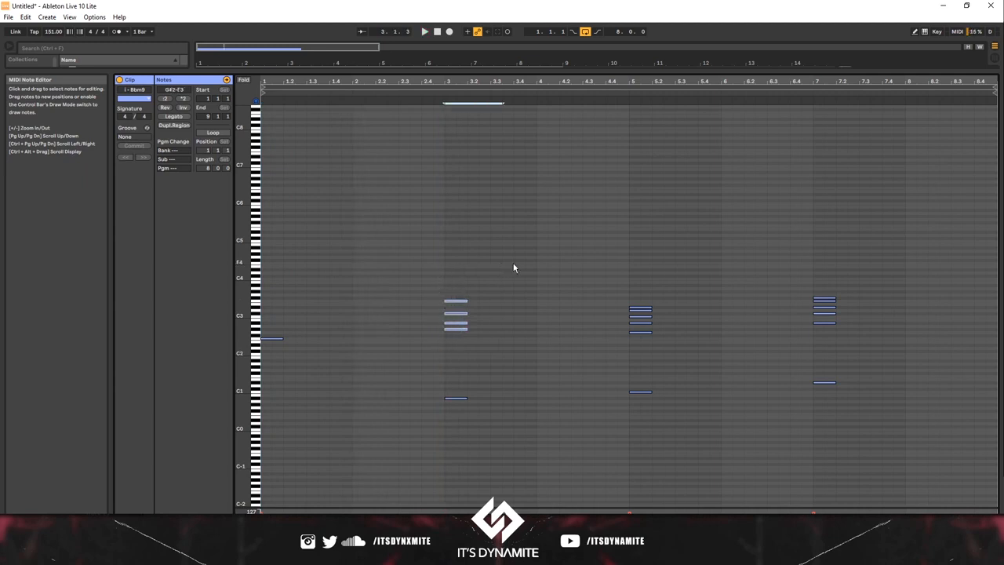
drag(426, 233, 350, 422)
key(Delete)
key(shift+Up)
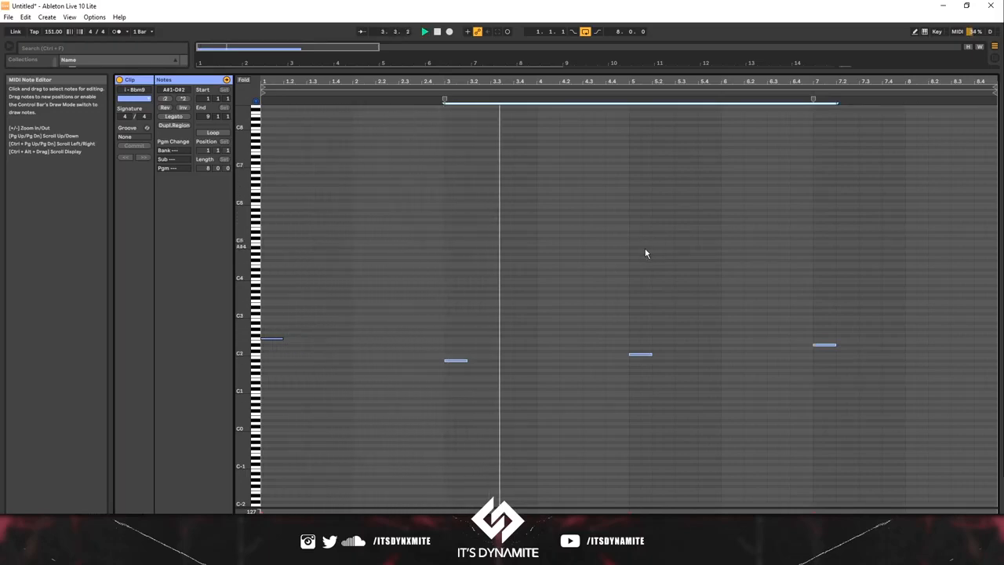
key(shift+Up)
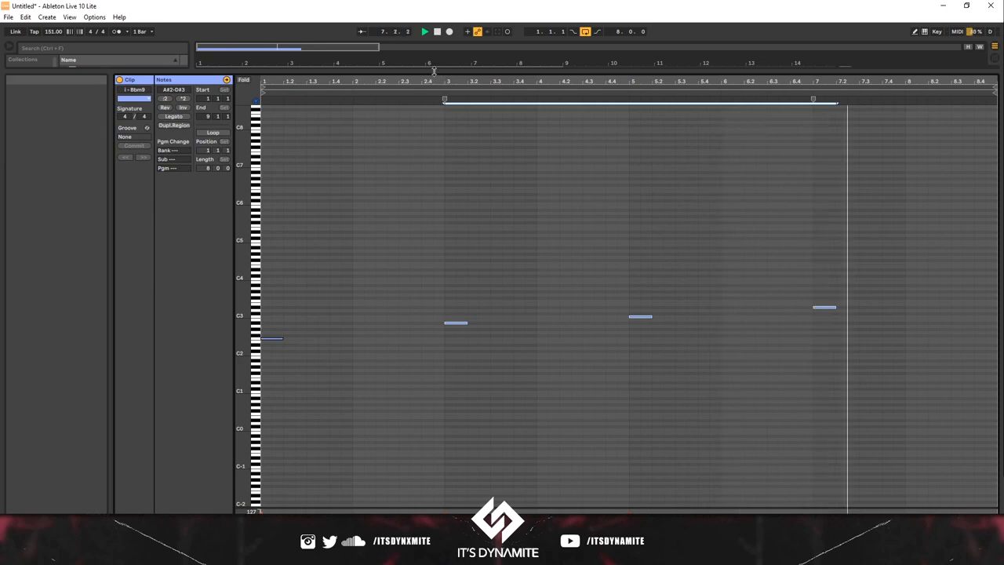
Step: Shrink the note editor, unsolo the Vocosyn track and raise its volume to 6.0
drag(434, 70, 436, 429)
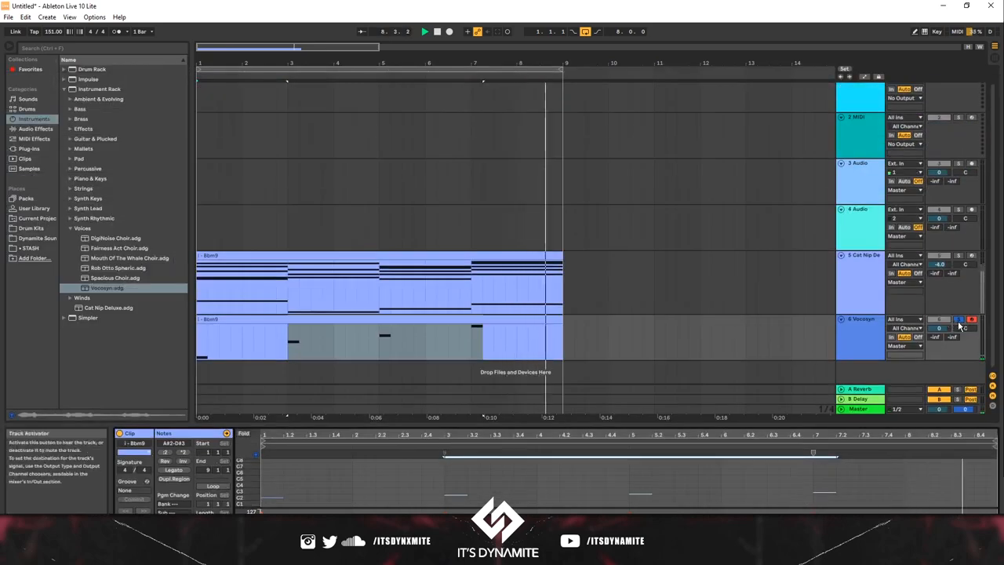
click(959, 321)
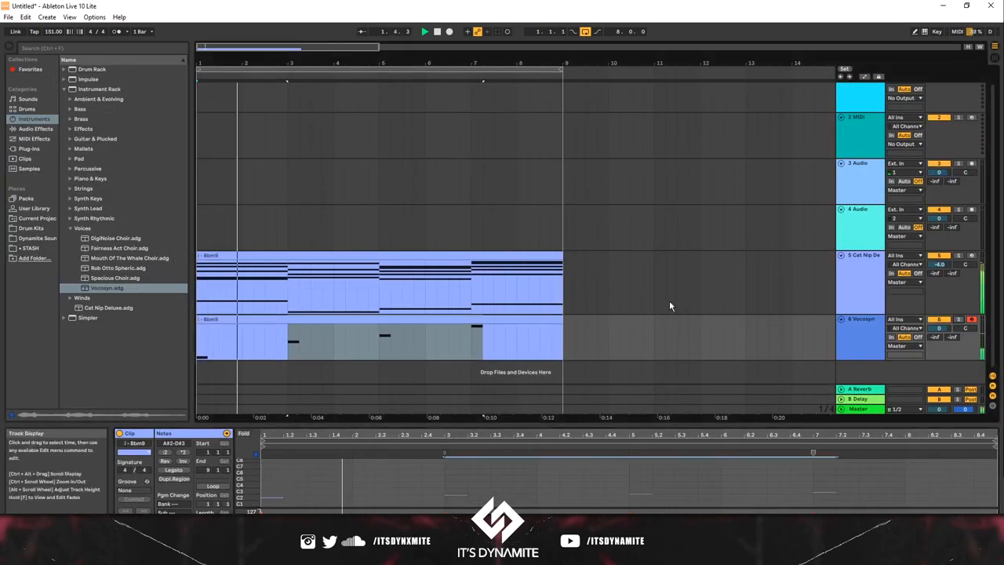
drag(939, 328, 938, 294)
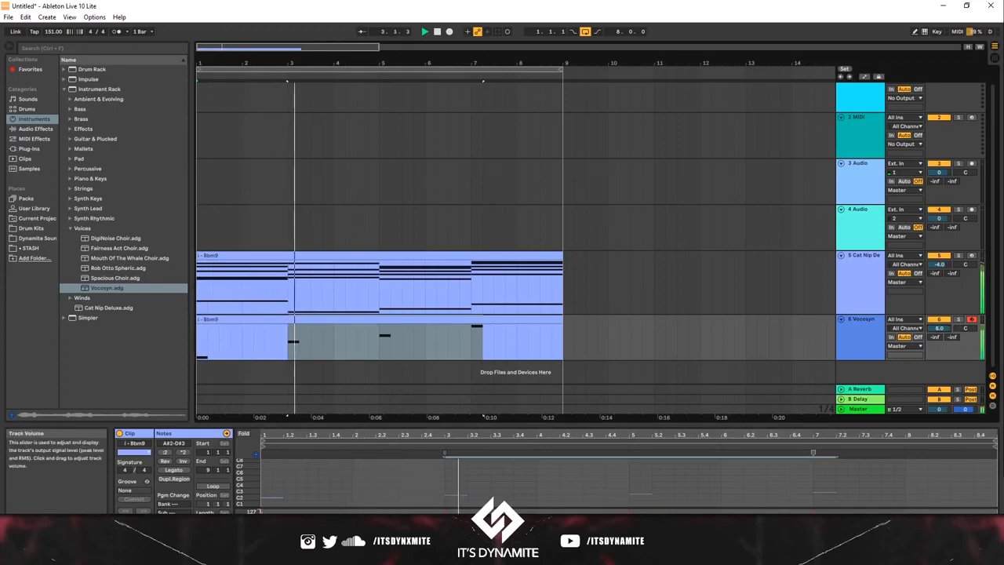
Step: Freeze the Vocosyn track and flatten it to audio
click(540, 319)
right_click(540, 318)
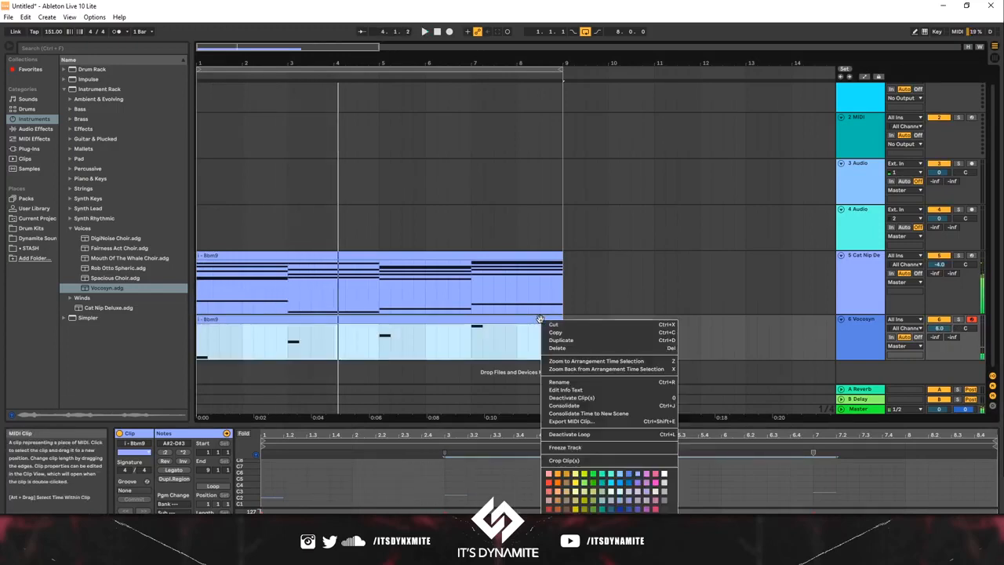
click(580, 449)
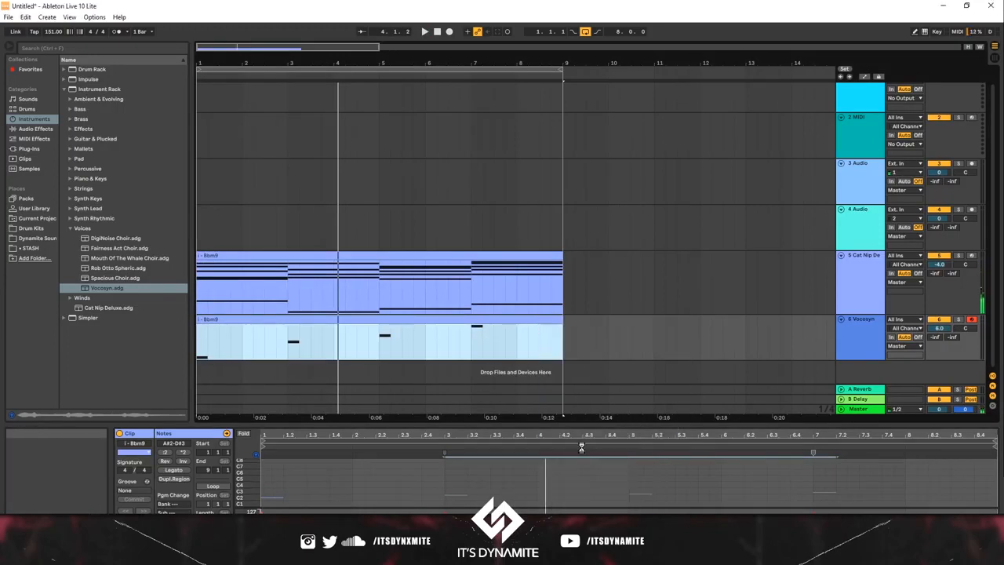
right_click(451, 317)
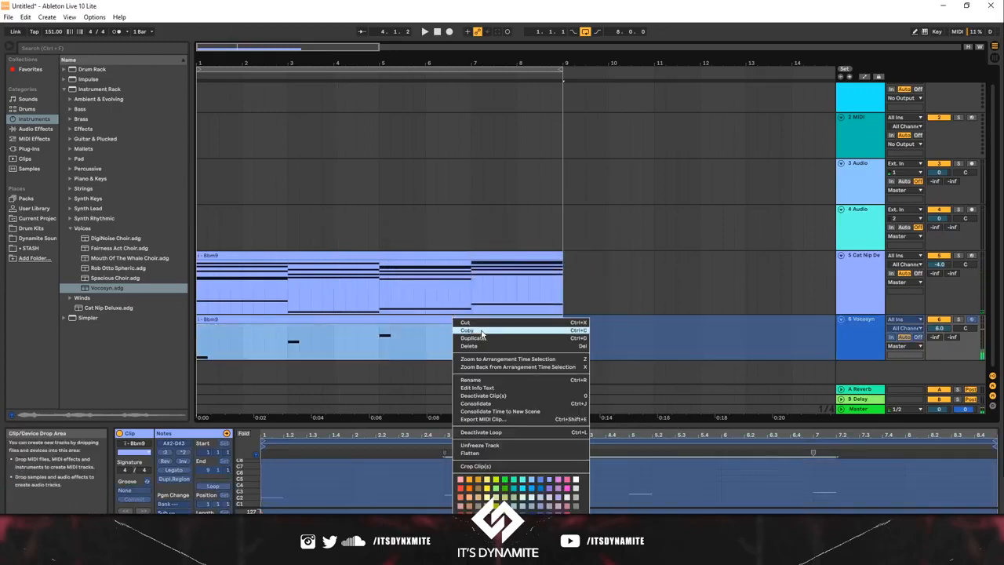
click(508, 455)
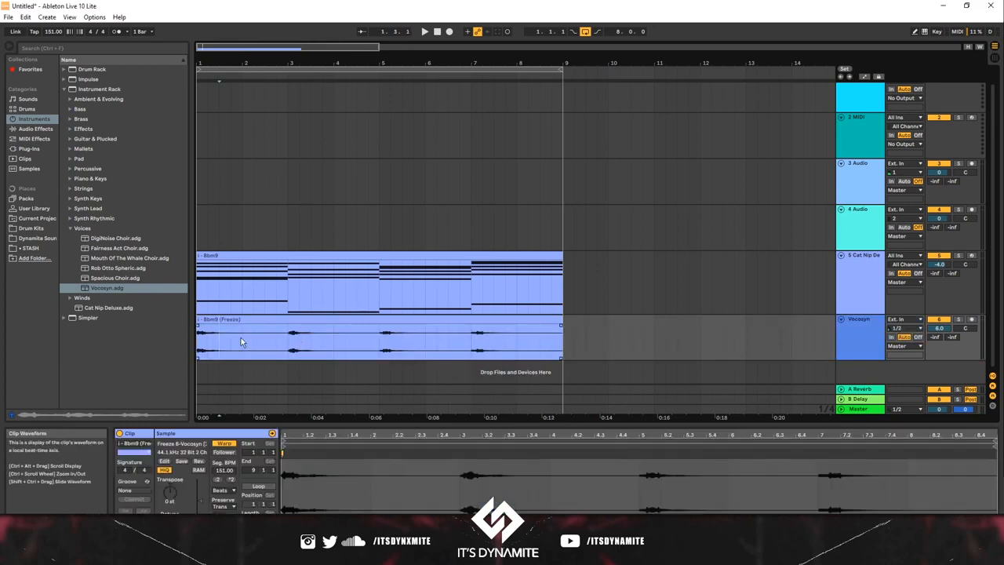
Step: Trim the first Vocosyn hit to one beat with a fade-out, clearing the audio after it up to bar 3
key(ctrl+e)
drag(244, 319, 164, 337)
key(space)
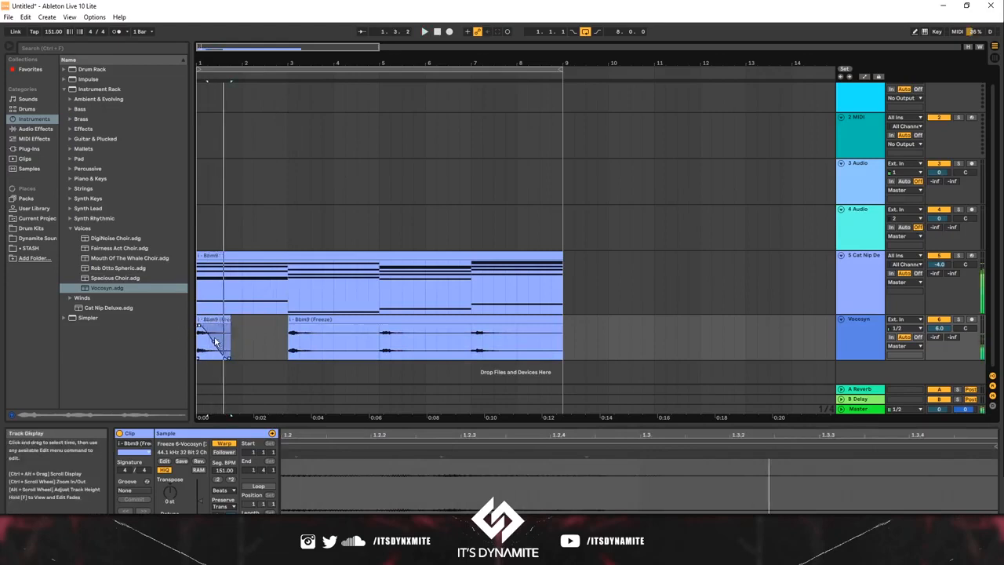
key(space)
key(space)
key(space)
drag(229, 319, 216, 321)
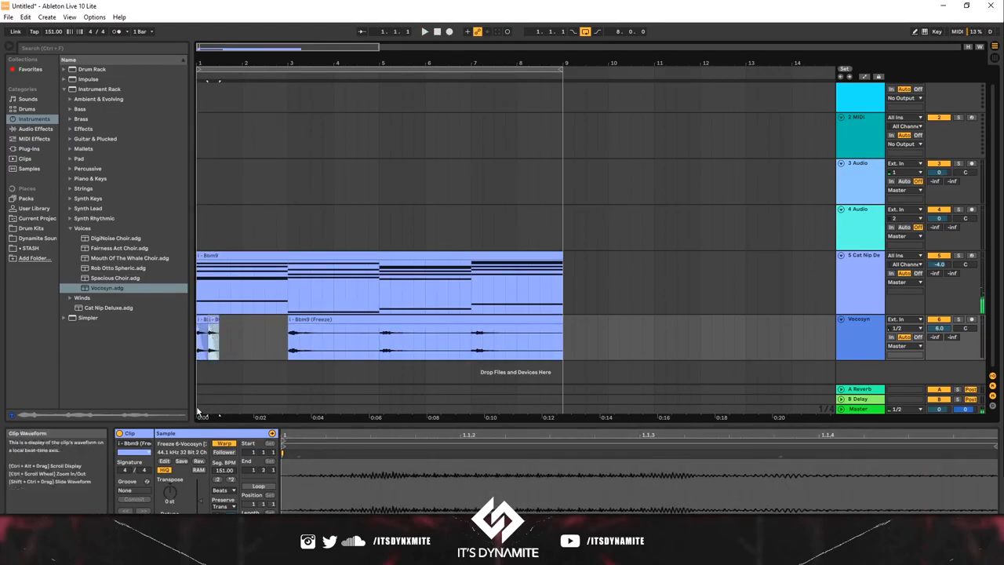
Step: Follow the first one-beat chop with a copy at lower clip gain, and repeat the pair up to bar 3
drag(201, 499, 200, 502)
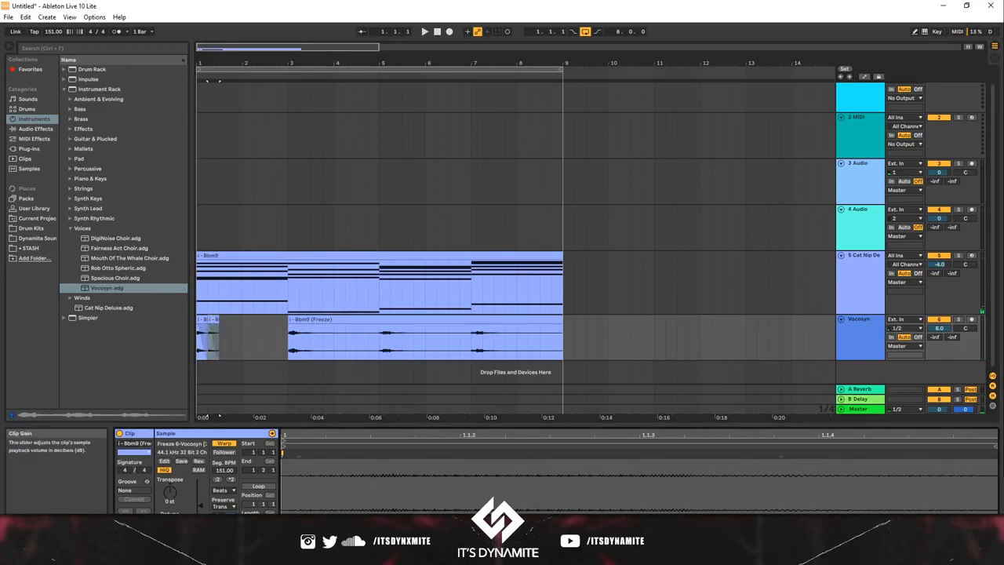
drag(225, 342, 165, 344)
key(space)
key(ctrl+d)
key(ctrl+d)
key(ctrl+d)
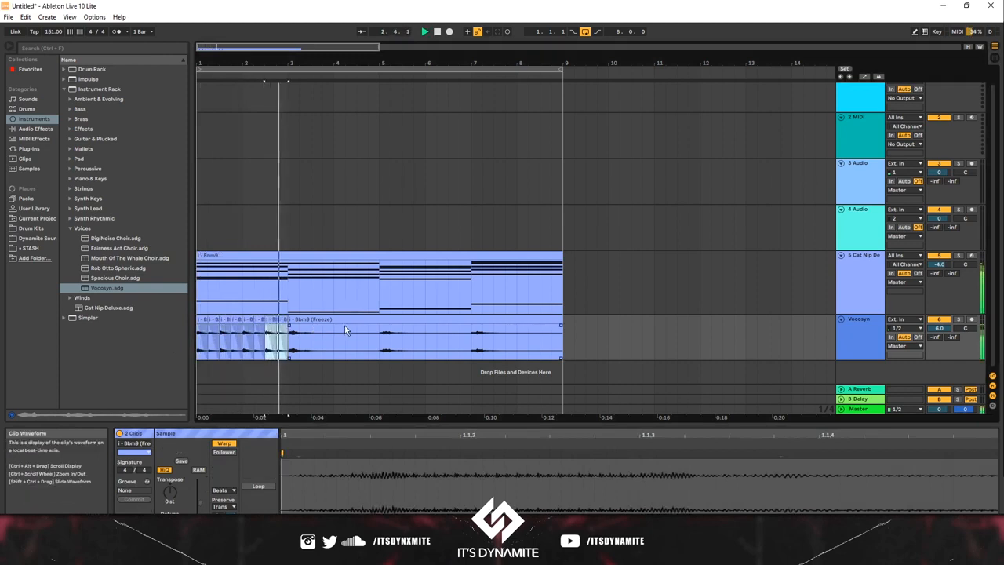
Step: Delete the Vocosyn audio from beat 3.2 to bar 5, leaving a one-beat hit at bar 3
click(305, 340)
drag(305, 340, 384, 345)
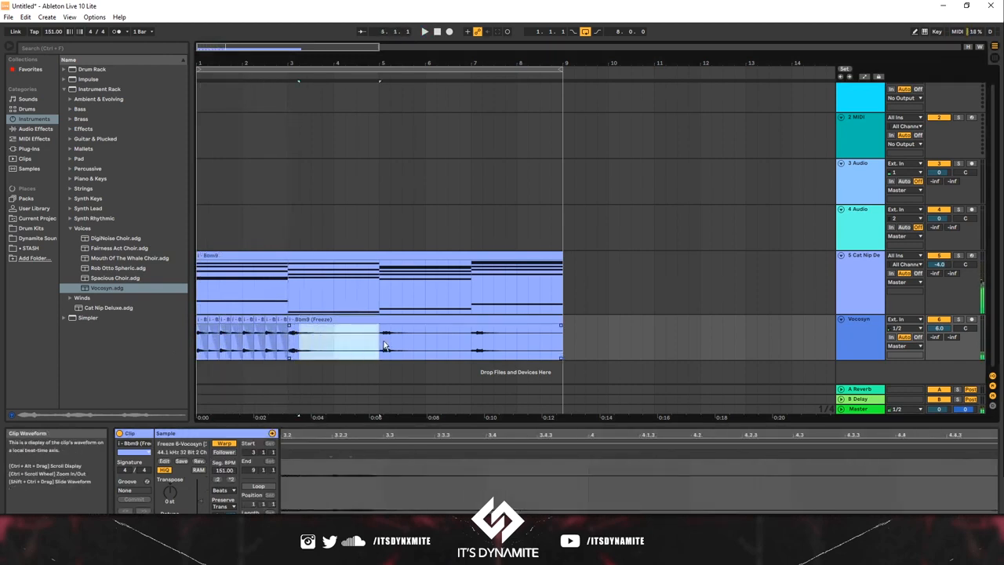
key(Delete)
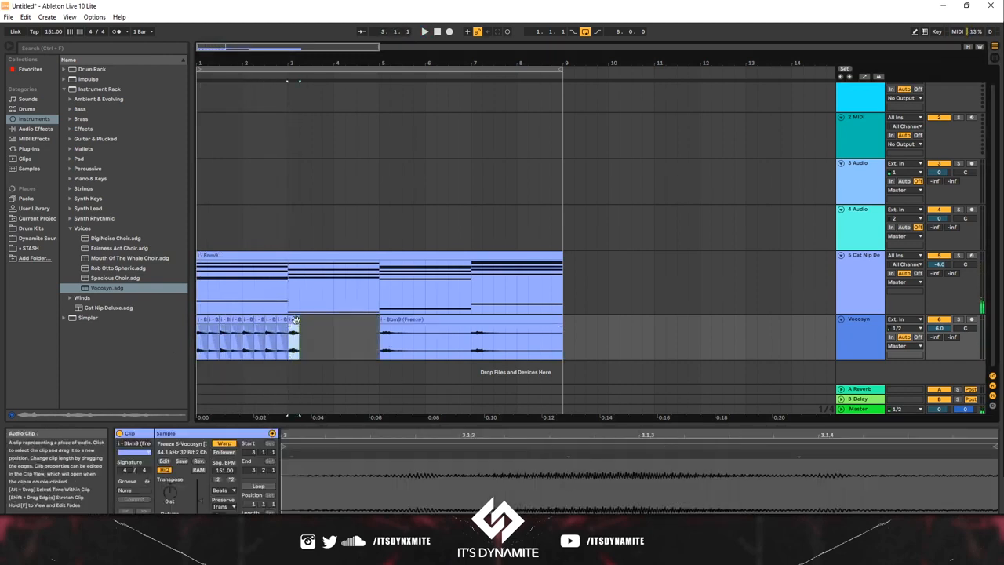
Step: Add a fade-out across the full length of the one-beat Vocosyn chop at bar 3
scroll(297, 329, up, 2)
scroll(298, 330, down, 1)
scroll(299, 329, up, 8)
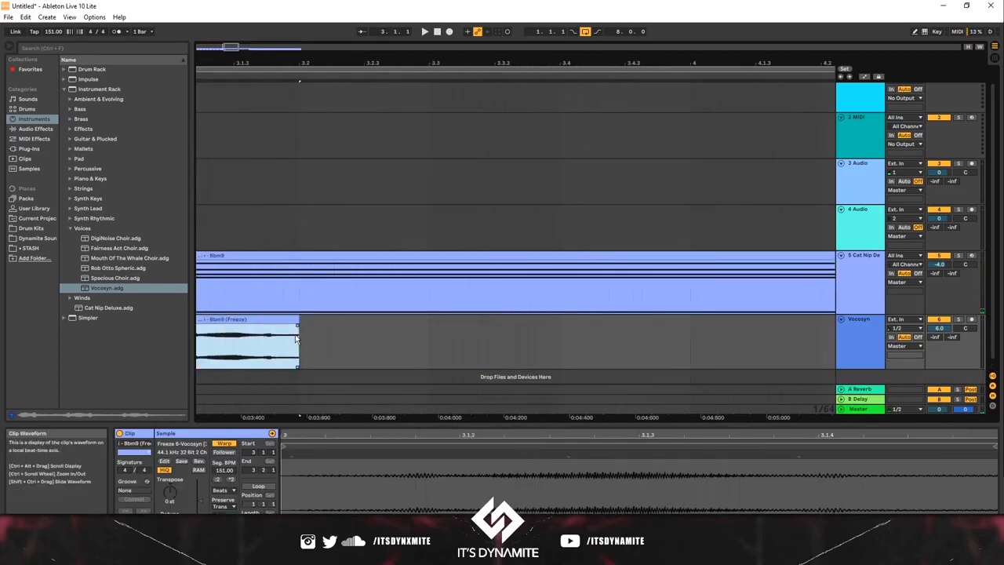
scroll(302, 334, left, 2)
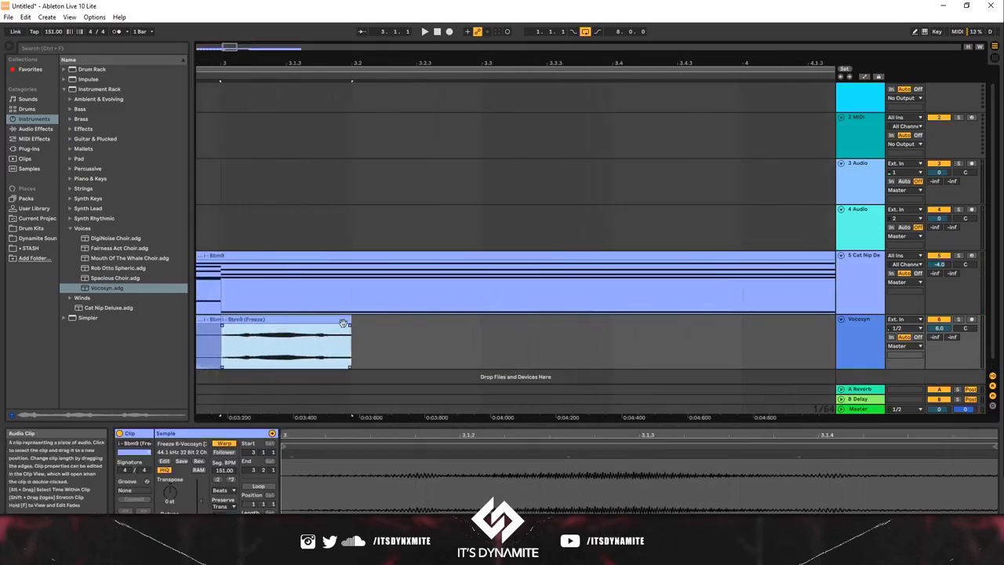
drag(350, 326, 226, 345)
scroll(335, 350, down, 3)
scroll(333, 344, up, 3)
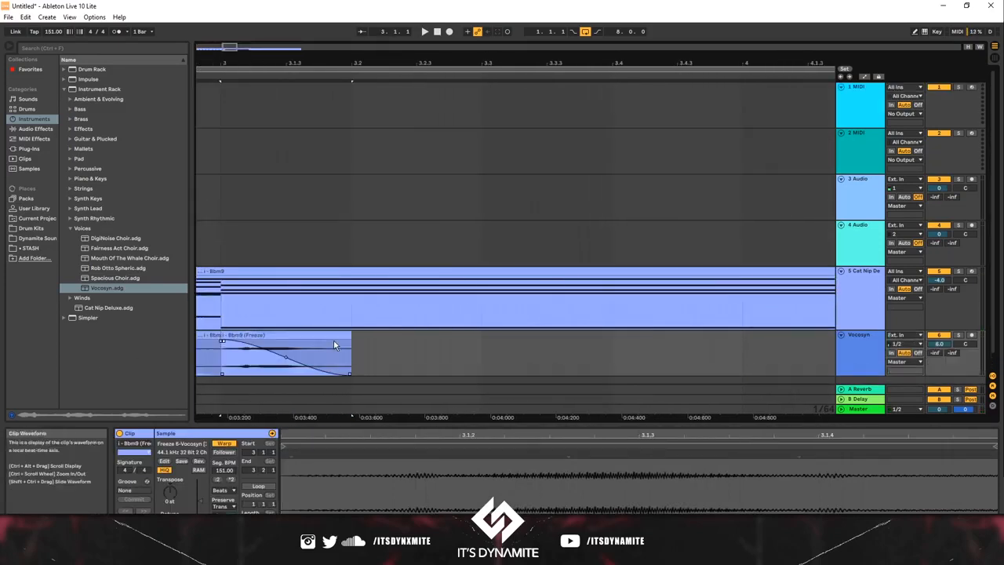
scroll(333, 340, down, 10)
scroll(334, 345, up, 8)
scroll(252, 363, left, 10)
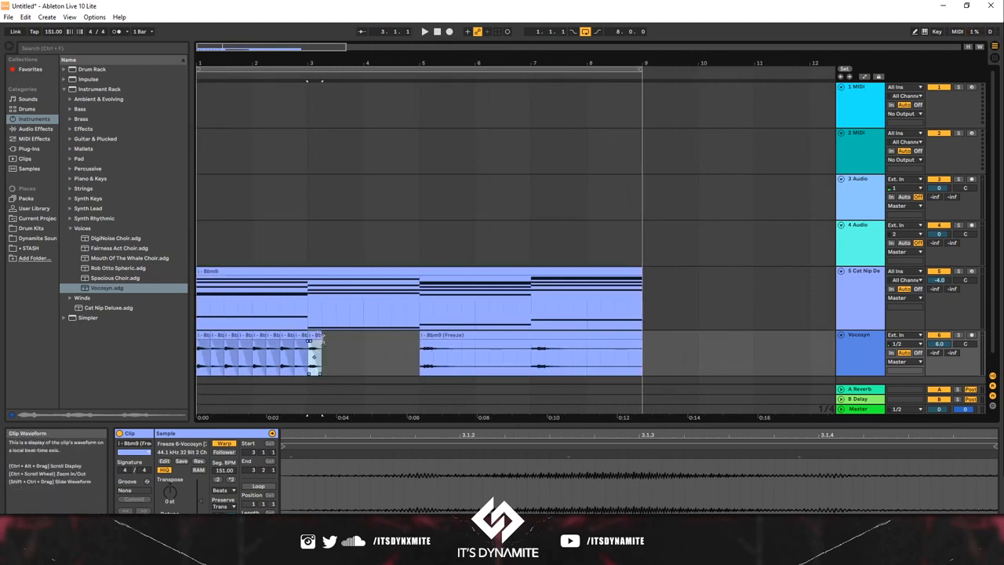
Step: Follow the bar 3 chop with a copy at lower clip gain, and repeat the pair up to bar 5
drag(318, 343, 335, 345)
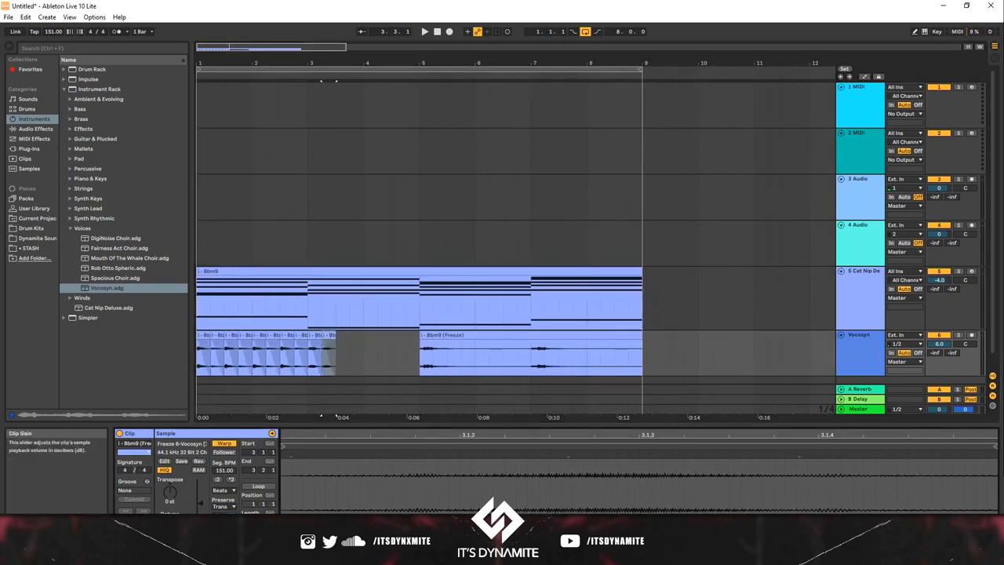
drag(342, 348, 320, 348)
key(ctrl+d)
key(ctrl+d)
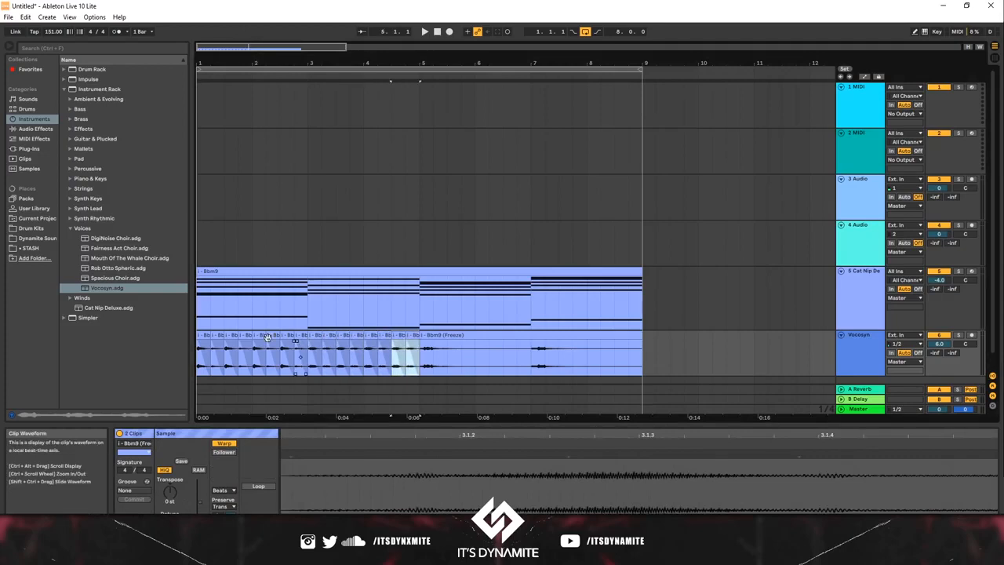
Step: Play from the start and trim the bar 5 Vocosyn hit to one beat with a fade-out, clearing the audio up to bar 7
click(205, 357)
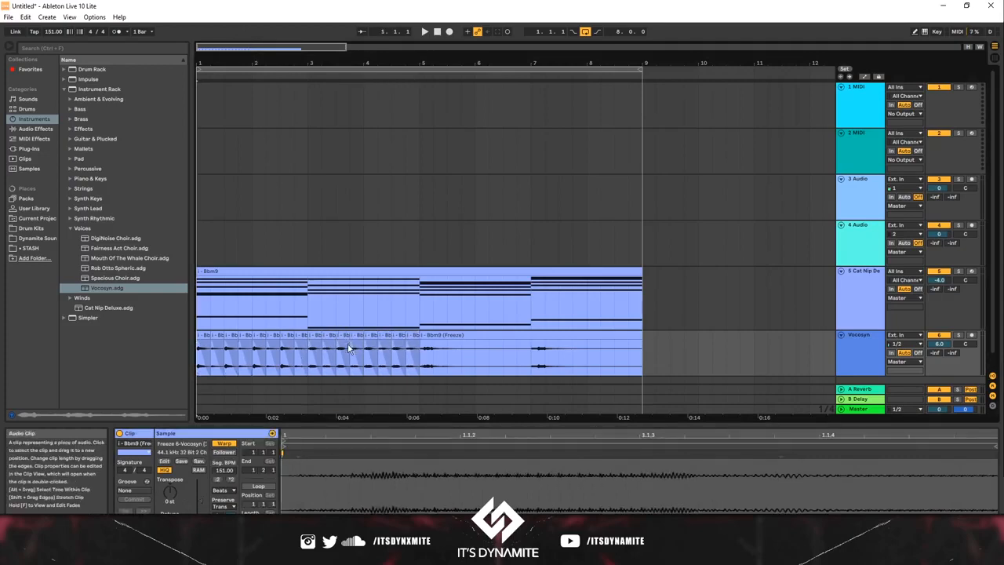
key(space)
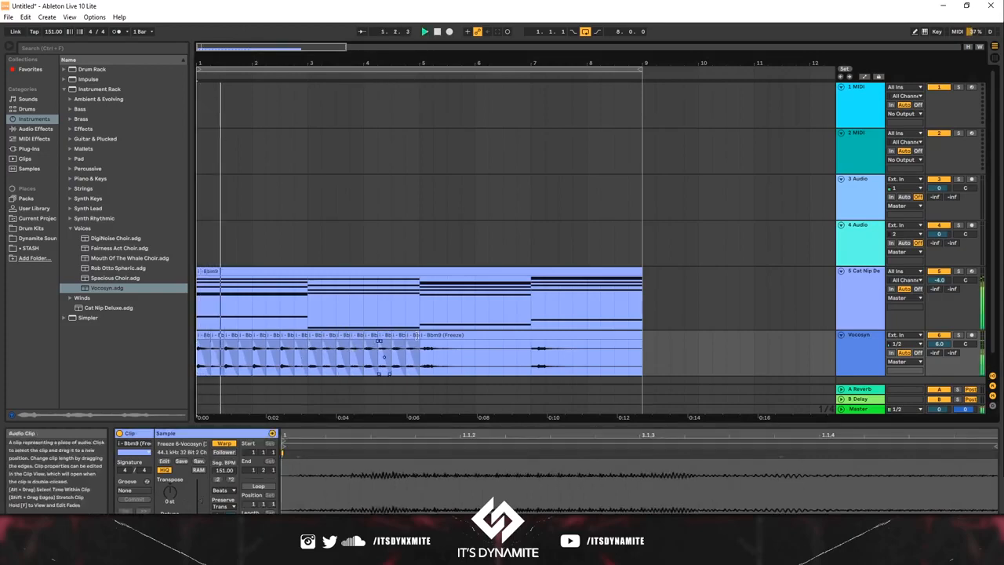
drag(434, 357, 531, 358)
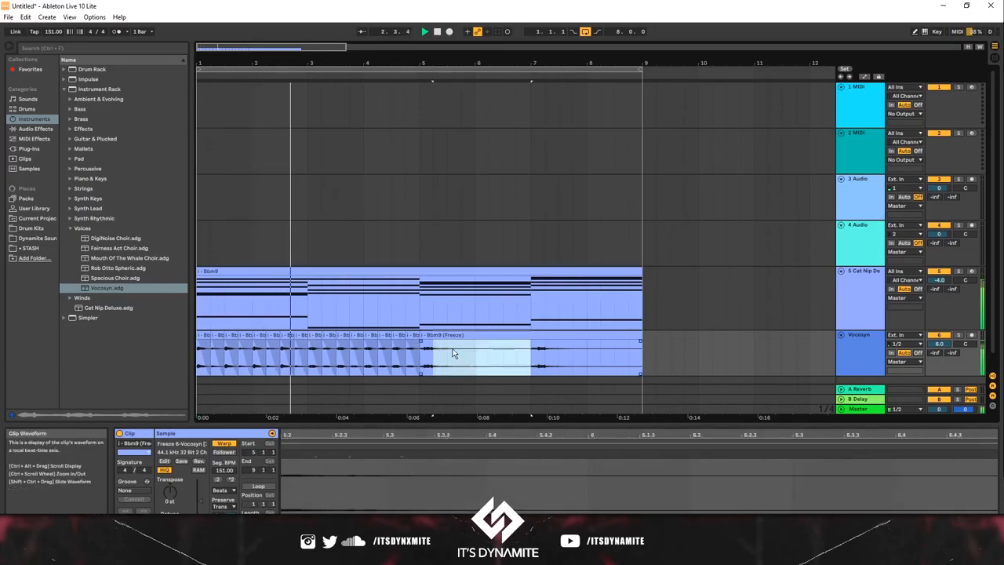
key(Delete)
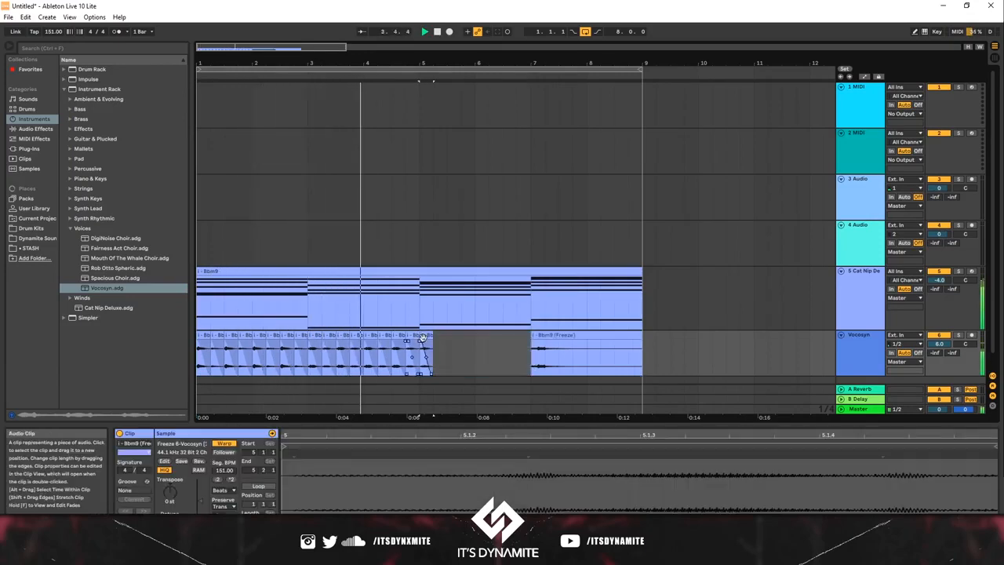
Step: Duplicate the bar 5 chop, lower the copy's clip gain, and repeat the pair up to bar 7
key(ctrl+d)
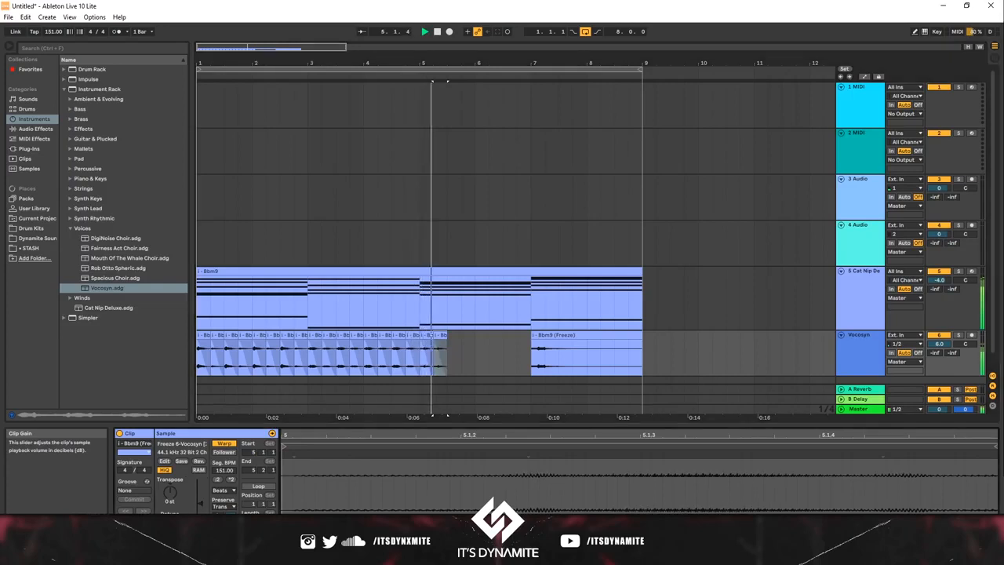
shift+click(427, 357)
key(ctrl+d)
key(ctrl+d)
key(ctrl+d)
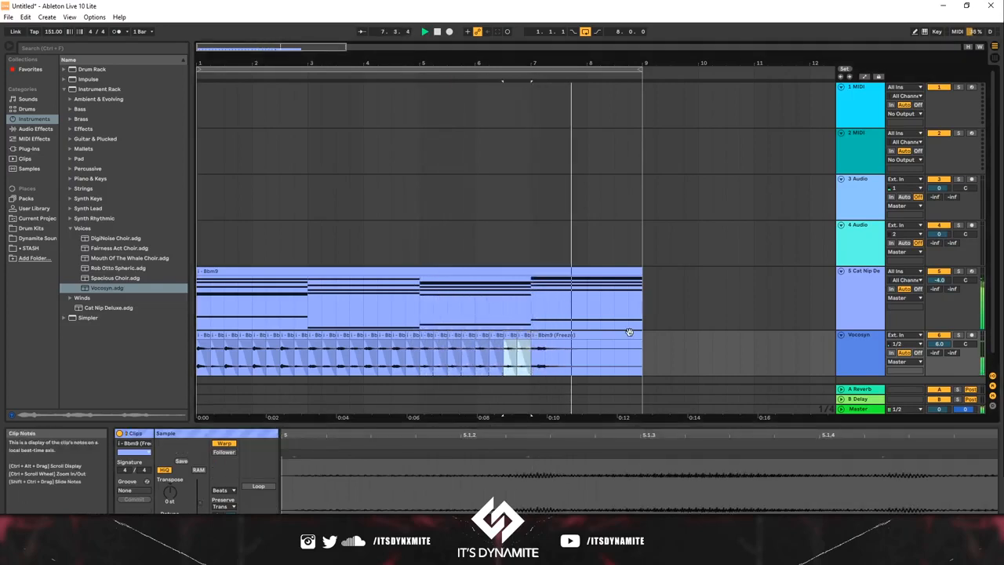
Step: Cut the bar 7 Vocosyn hit to one beat and repeat it up to bar 9, alternating with a copy at lower clip gain
drag(640, 336, 524, 345)
drag(539, 336, 557, 336)
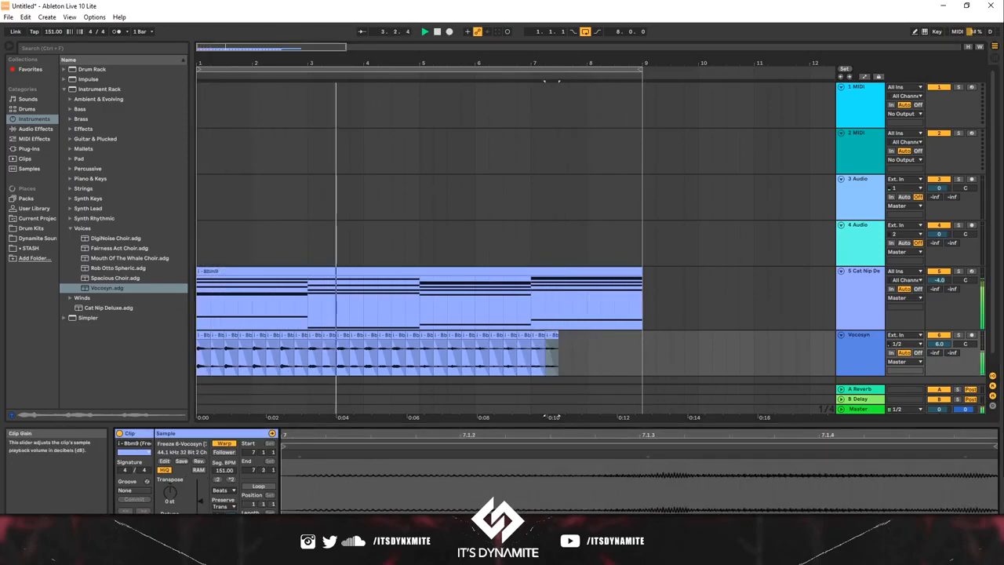
drag(200, 500, 200, 506)
drag(558, 348, 530, 352)
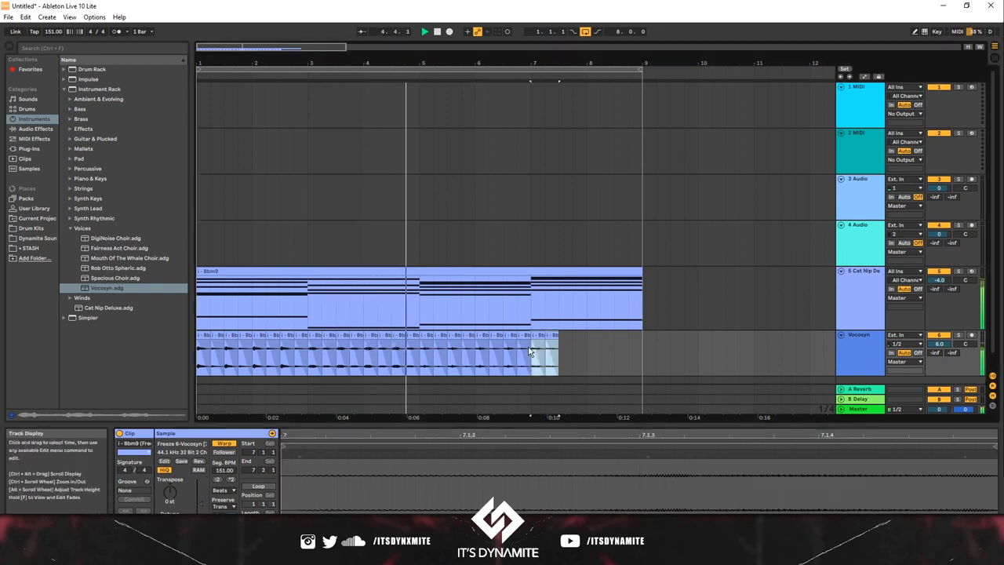
key(ctrl+d)
key(ctrl+d)
key(ctrl+d)
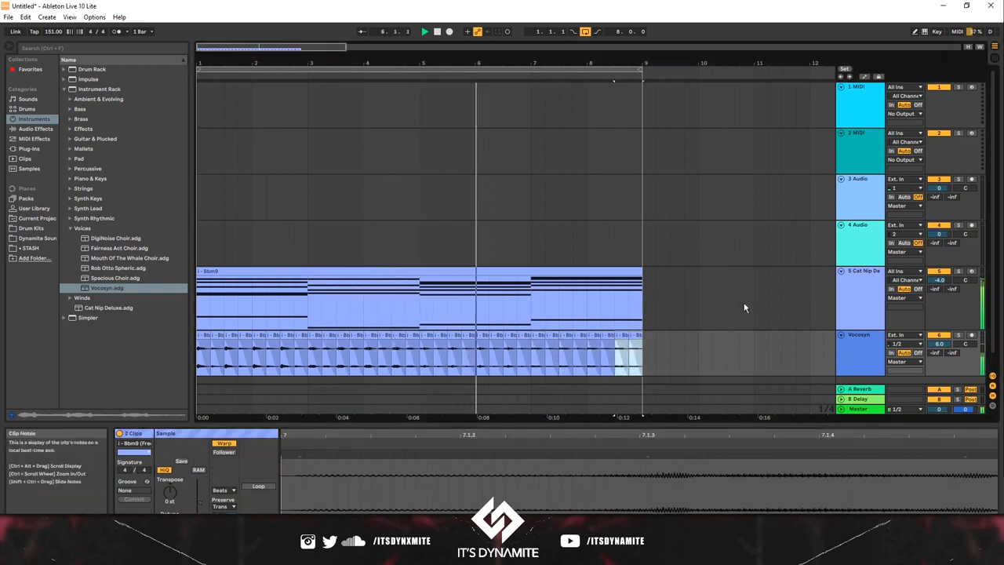
Step: Select all the Vocosyn chops and add the Delay audio effect to their track
click(940, 346)
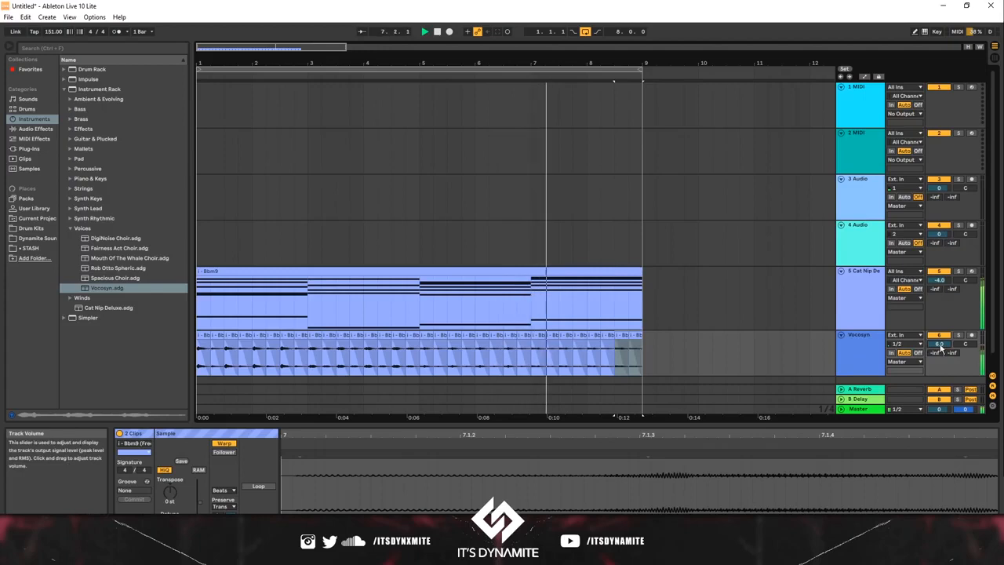
drag(645, 345, 43, 347)
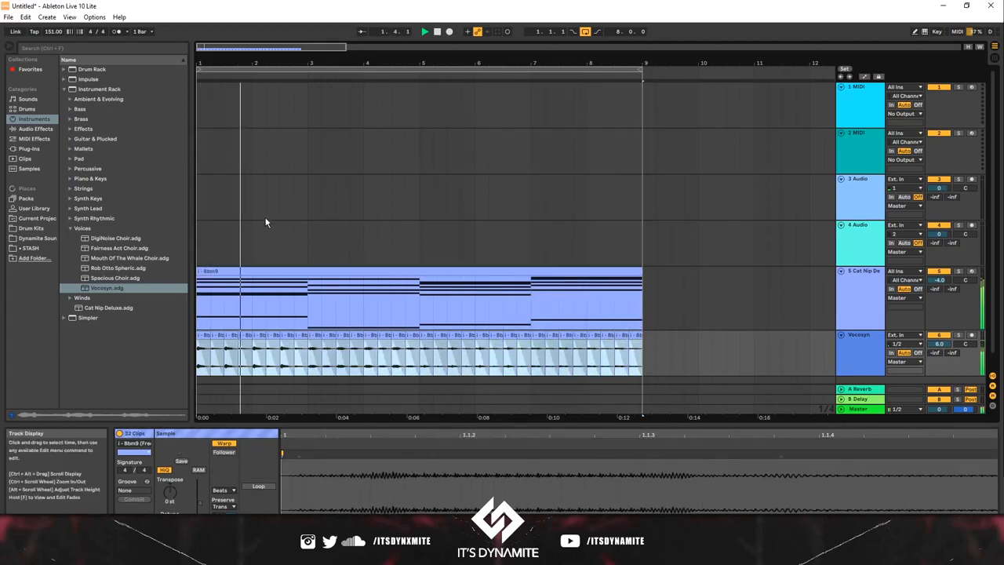
click(39, 128)
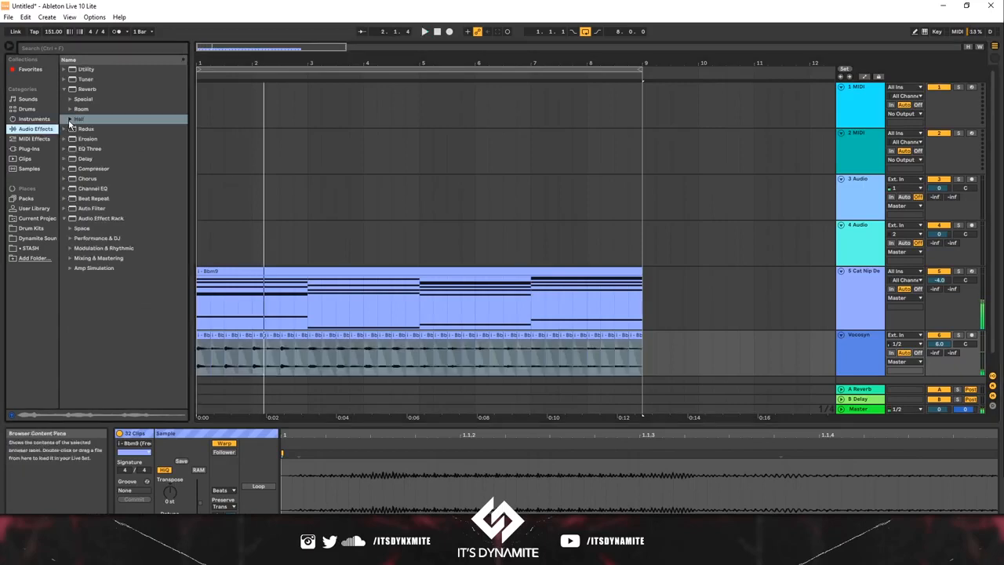
click(69, 160)
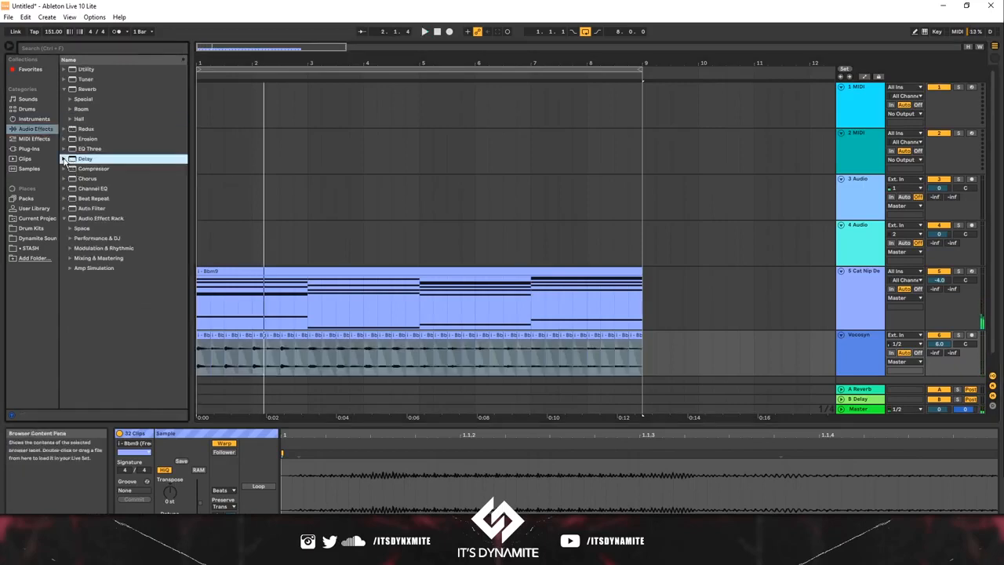
click(66, 159)
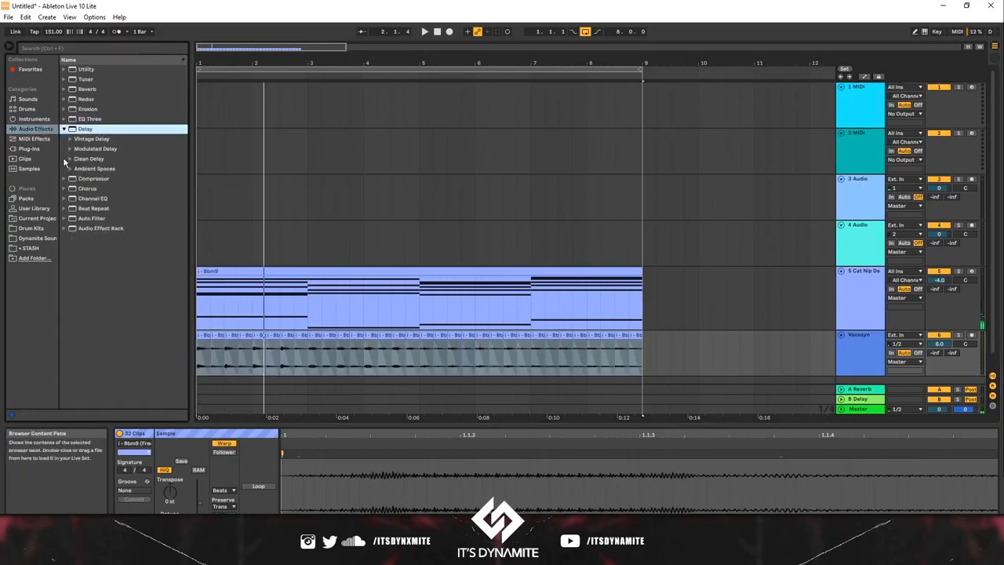
click(853, 347)
Step: Set the Delay time to 2 sixteenths on both channels, enable Ping Pong, and play from the start
click(179, 467)
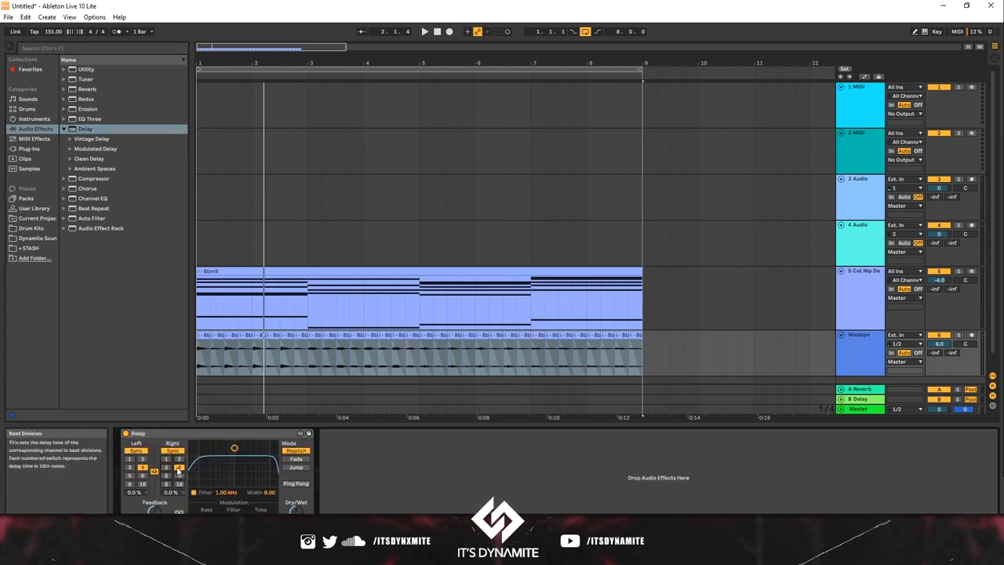
key(space)
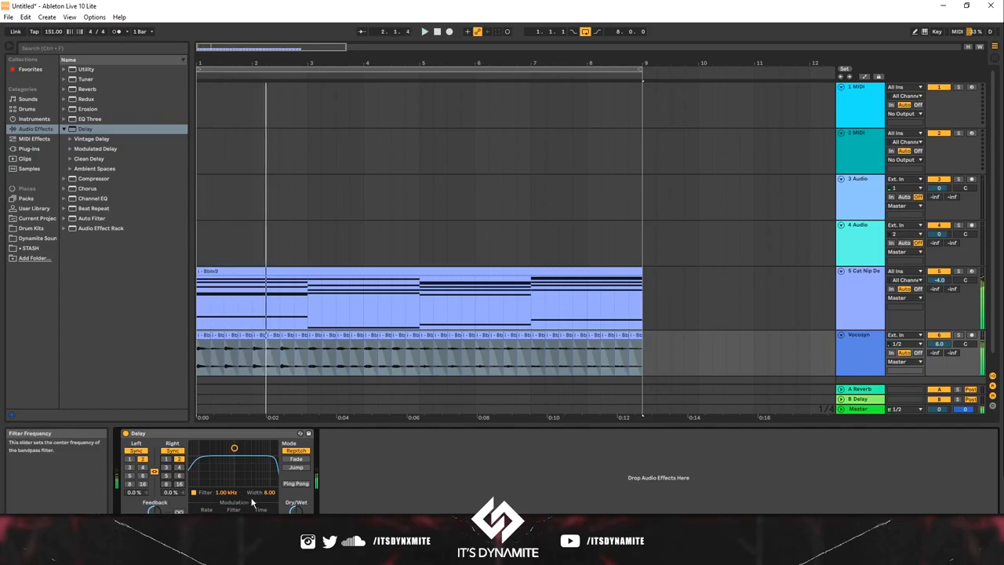
click(296, 484)
key(space)
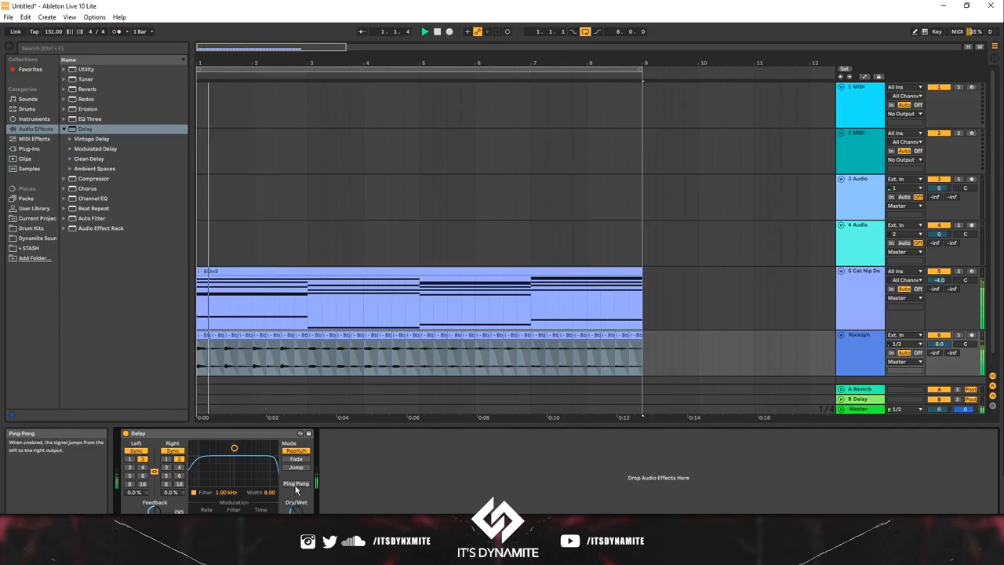
Step: Set the Delay's filter to 1.94 kHz with a width of 4.53, and switch its mode to Fade
drag(242, 456, 243, 464)
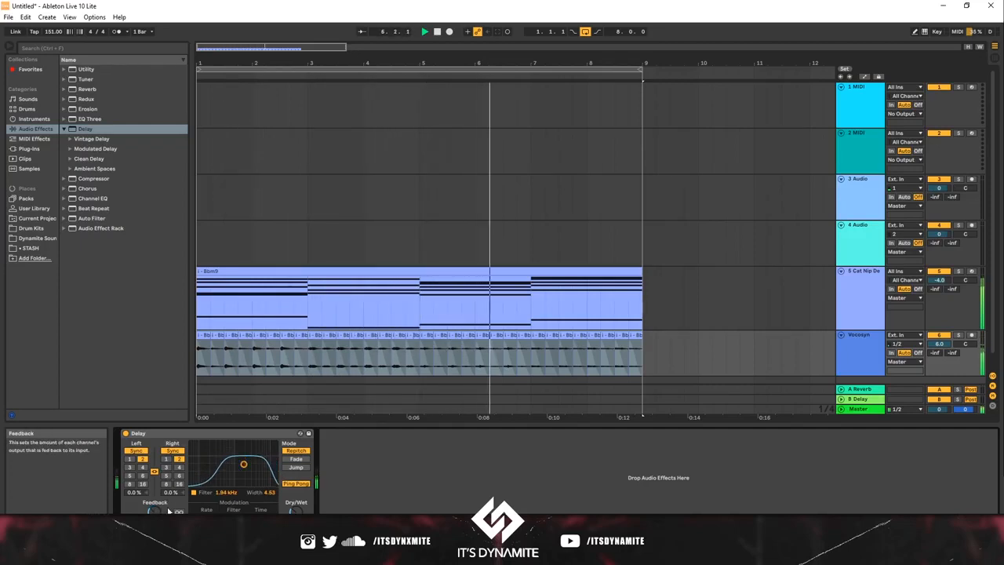
click(296, 459)
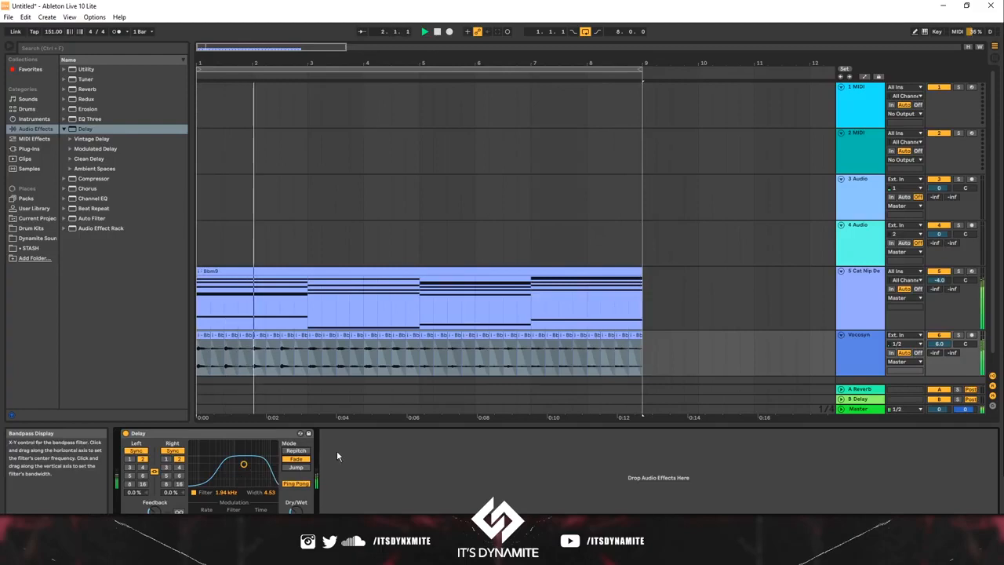
Step: Place Midnight Club [ 808 ].wav from the Nap Time kit's 808s at bar 1 of the first track
click(255, 233)
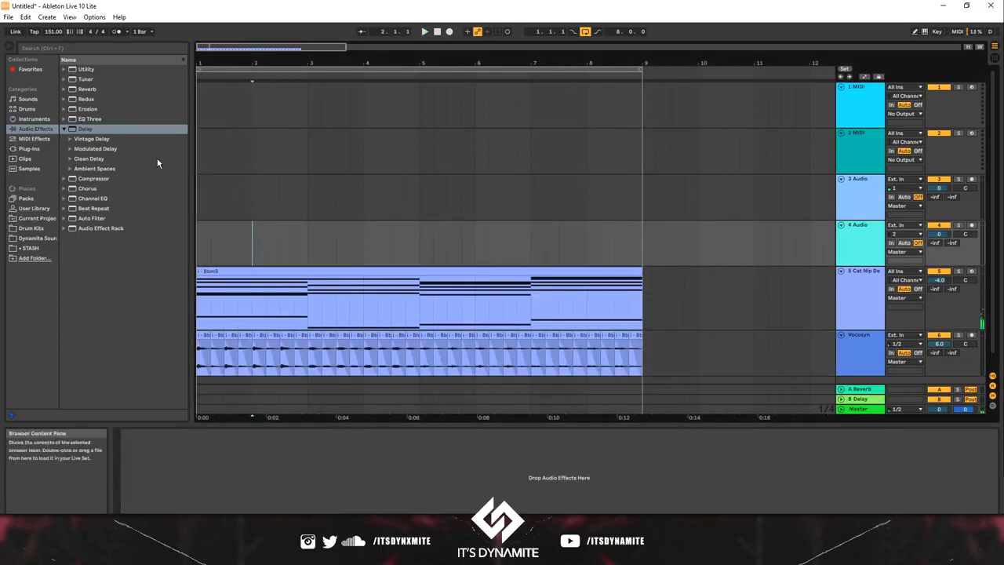
drag(197, 165, 202, 167)
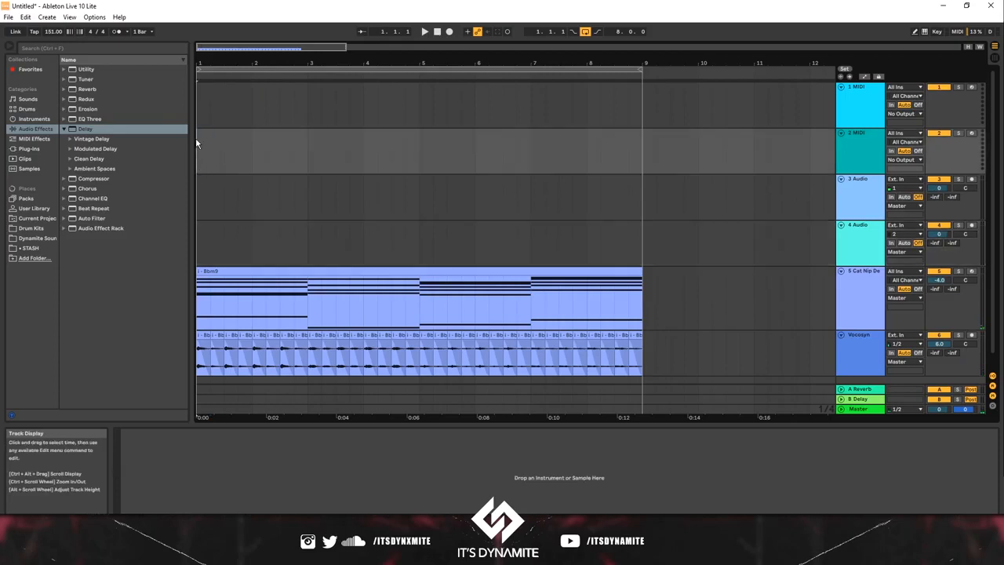
drag(199, 63, 196, 126)
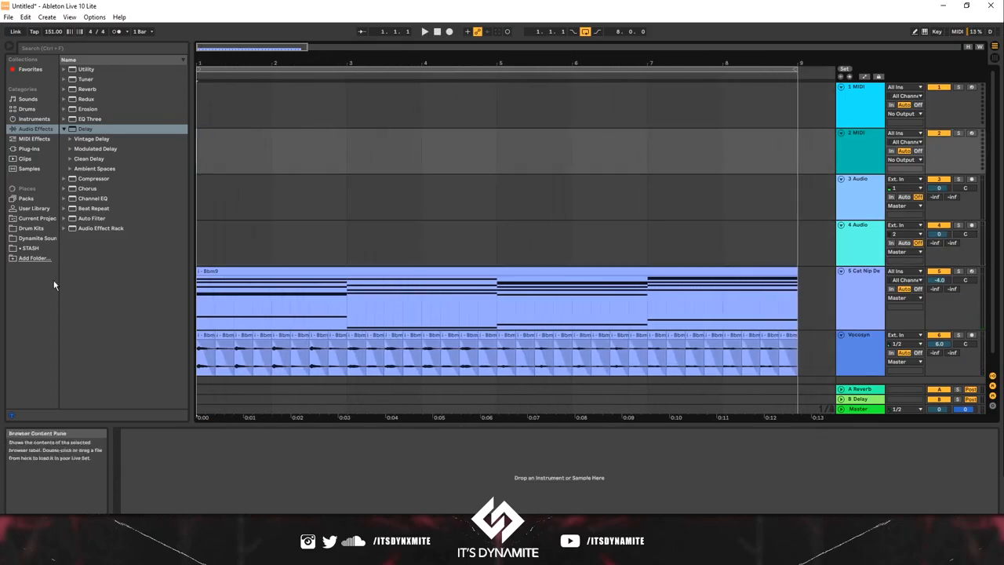
click(38, 238)
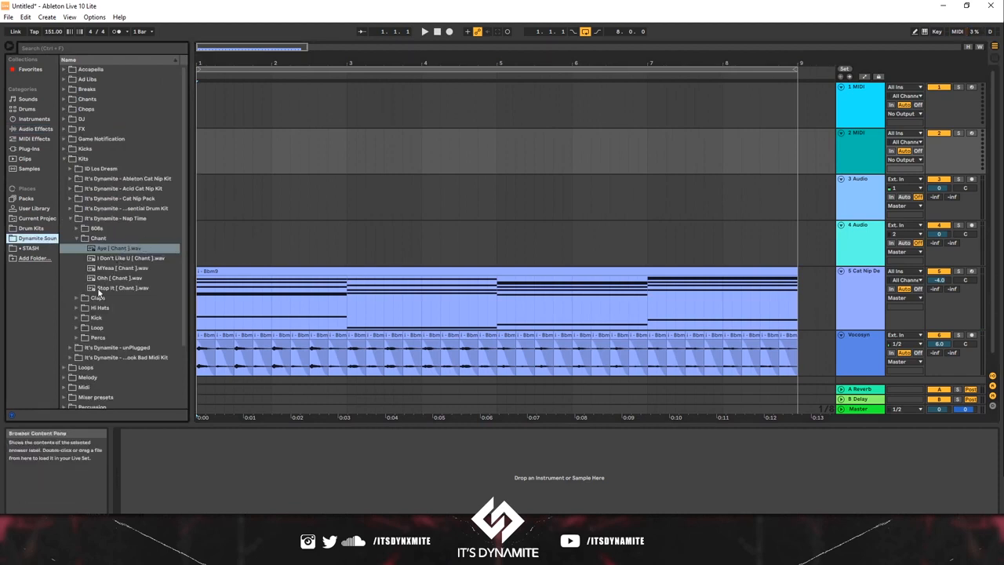
click(76, 229)
click(134, 279)
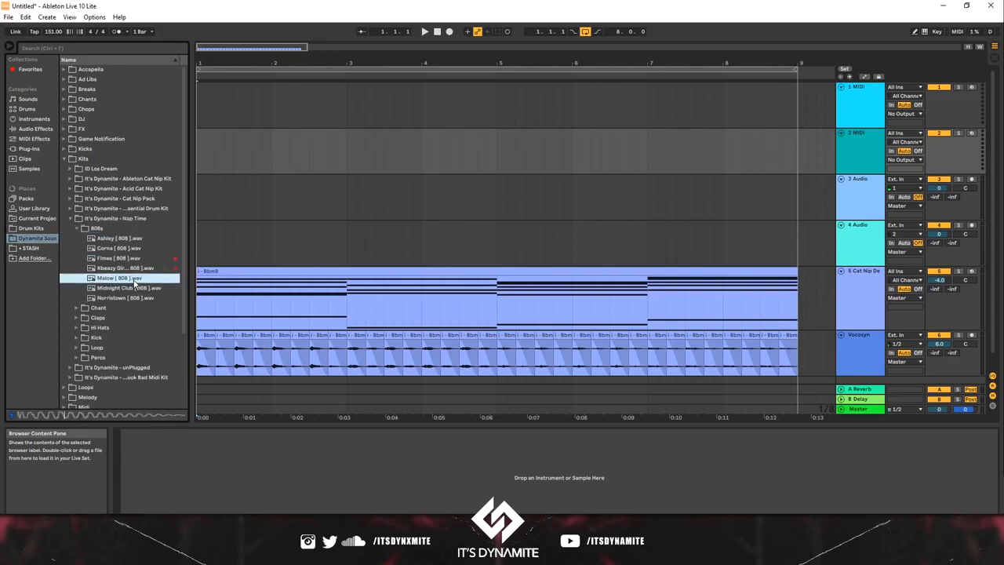
click(121, 290)
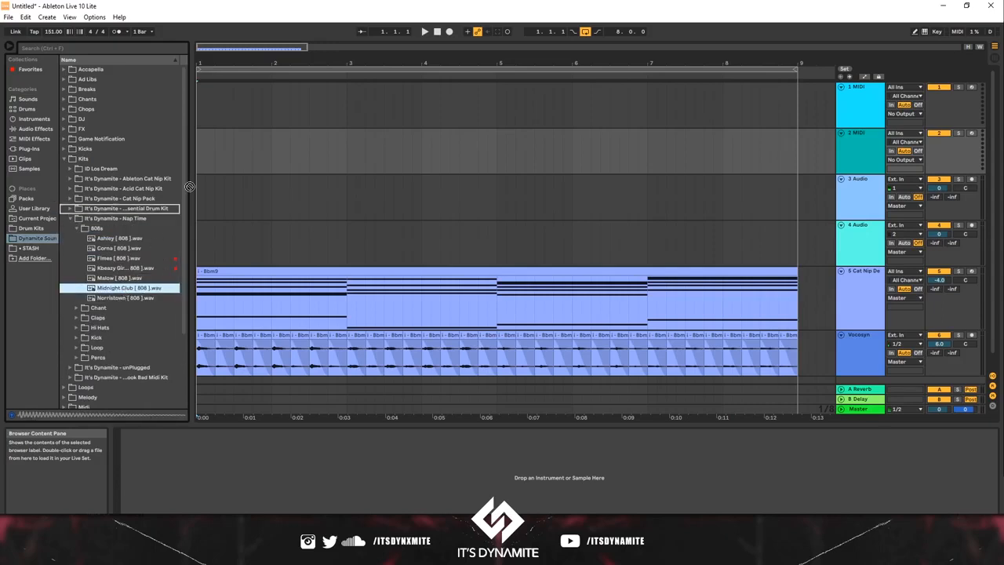
drag(189, 187, 198, 96)
Step: Audition the bar 1 808 clip against the chords and set its transposition to -7 st
key(space)
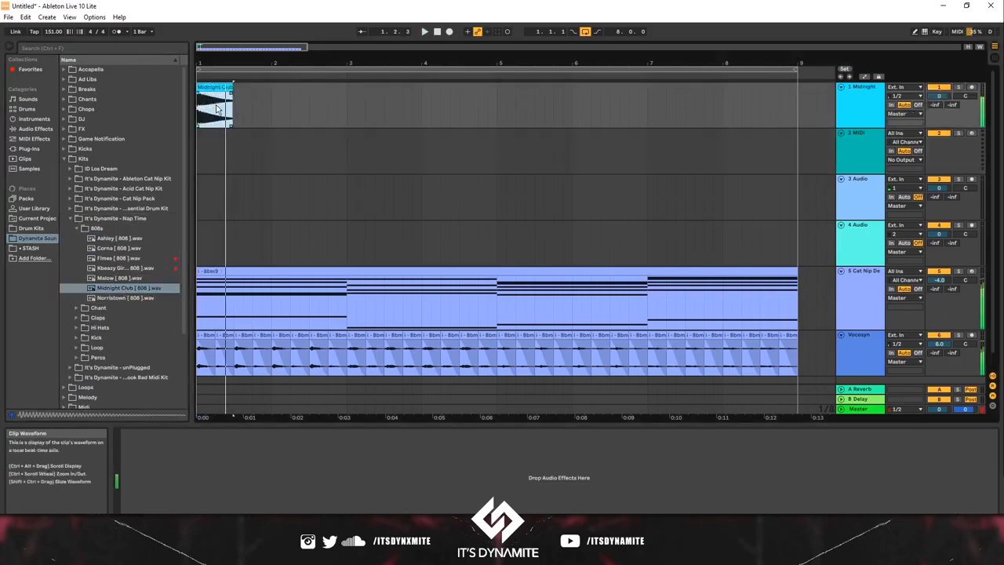
key(shift+Tab)
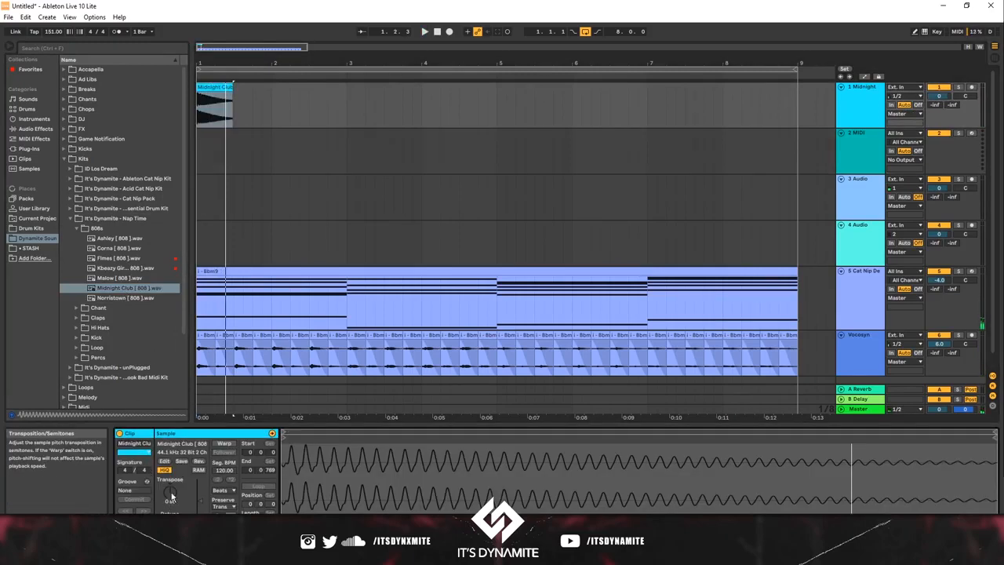
key(space)
key(Down)
key(space)
key(space)
key(Down)
key(space)
key(space)
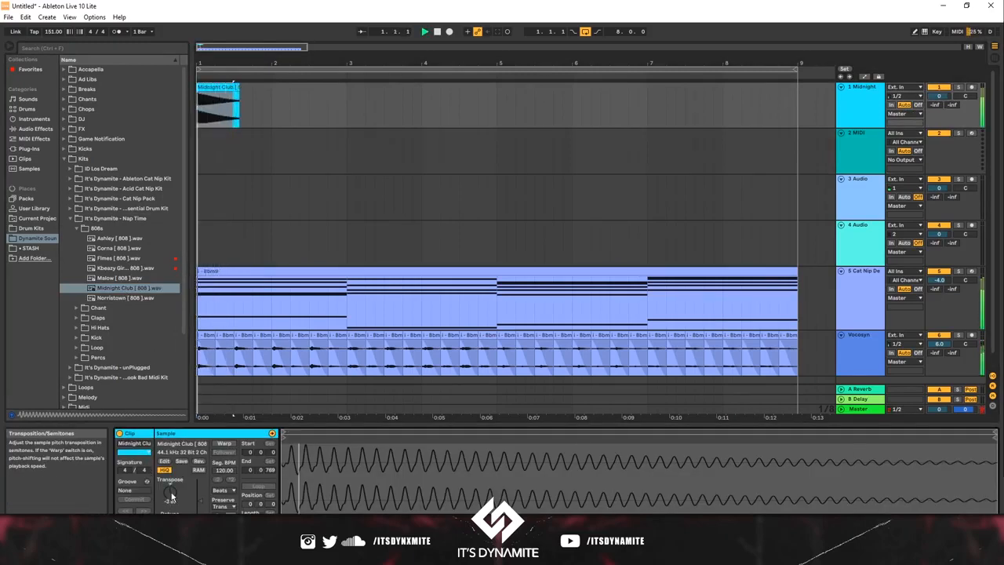
key(Down)
key(space)
key(space)
key(space)
key(space)
key(space)
key(space)
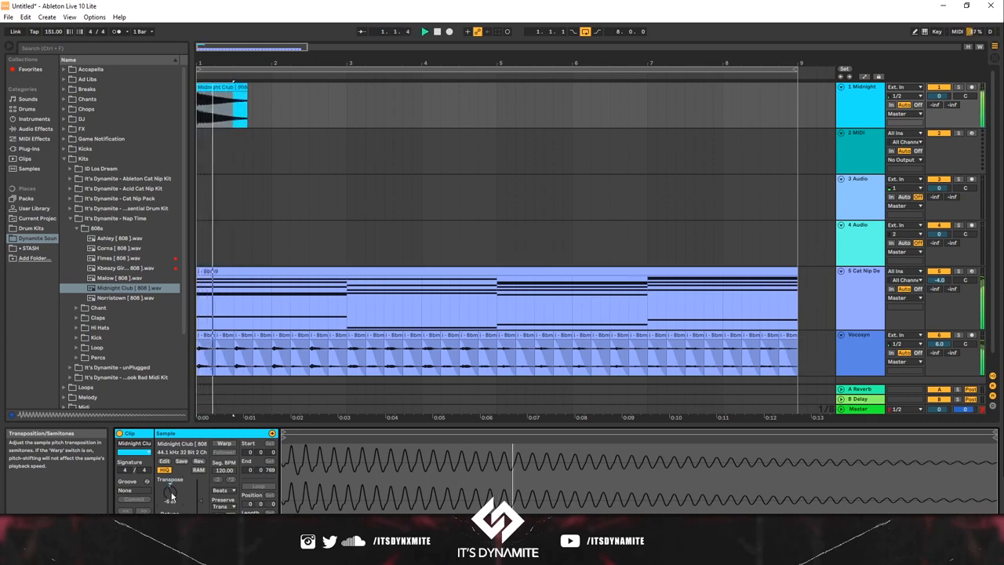
key(Down)
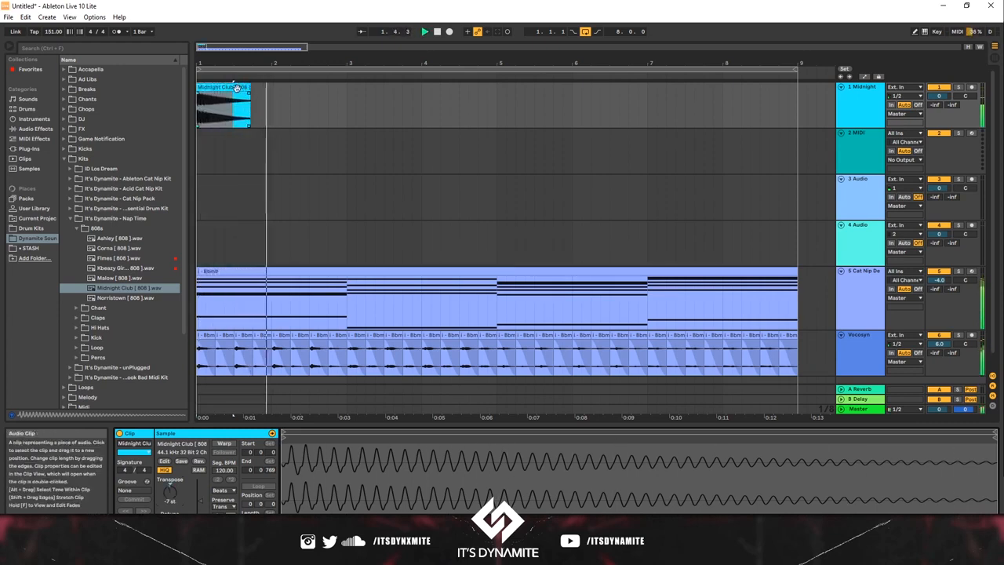
Step: Copy the bar 1 808 clip to bar 3 and set the copy's transposition to -2 st
click(227, 91)
drag(228, 91, 378, 102)
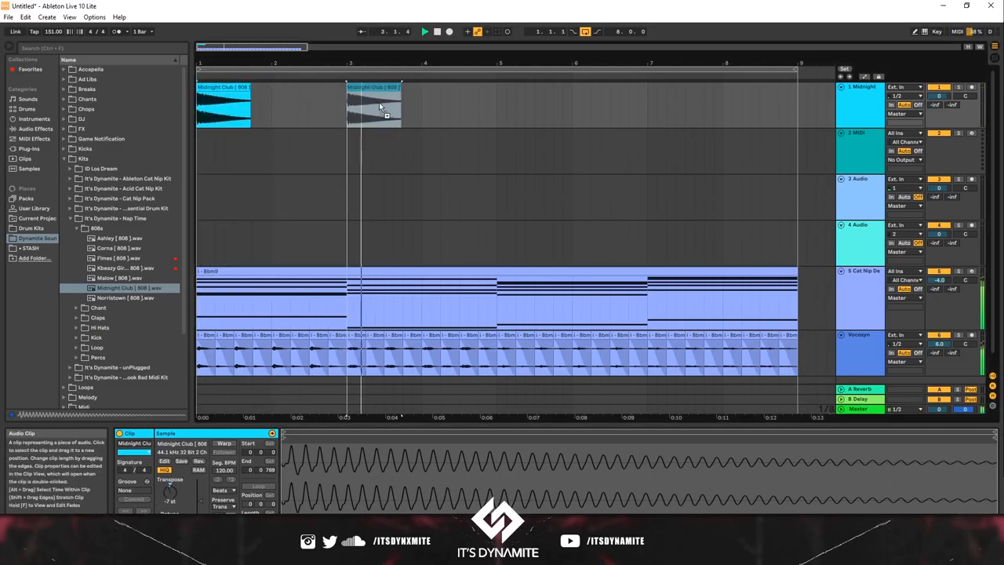
key(space)
key(space)
key(space)
click(349, 111)
click(352, 88)
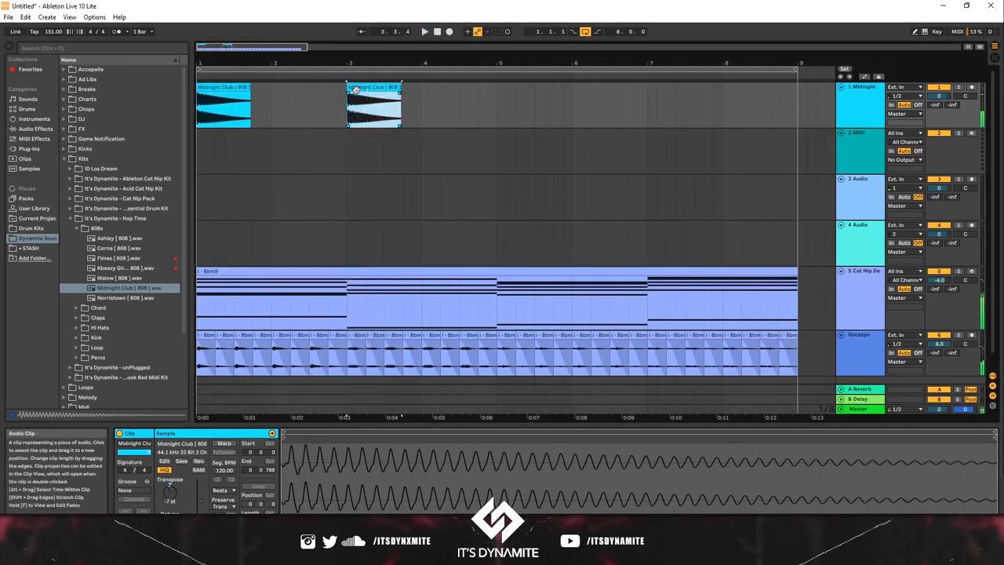
click(181, 492)
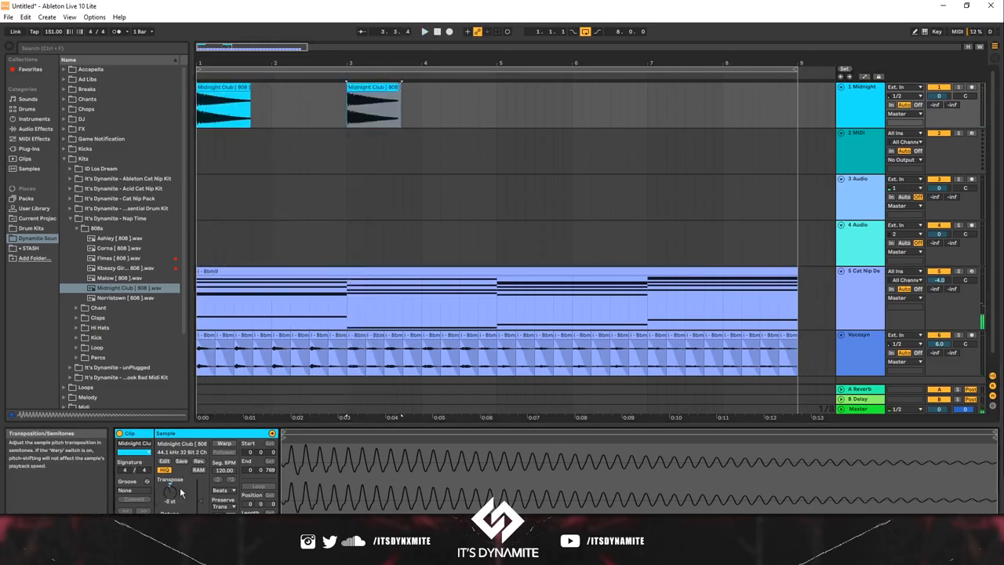
key(space)
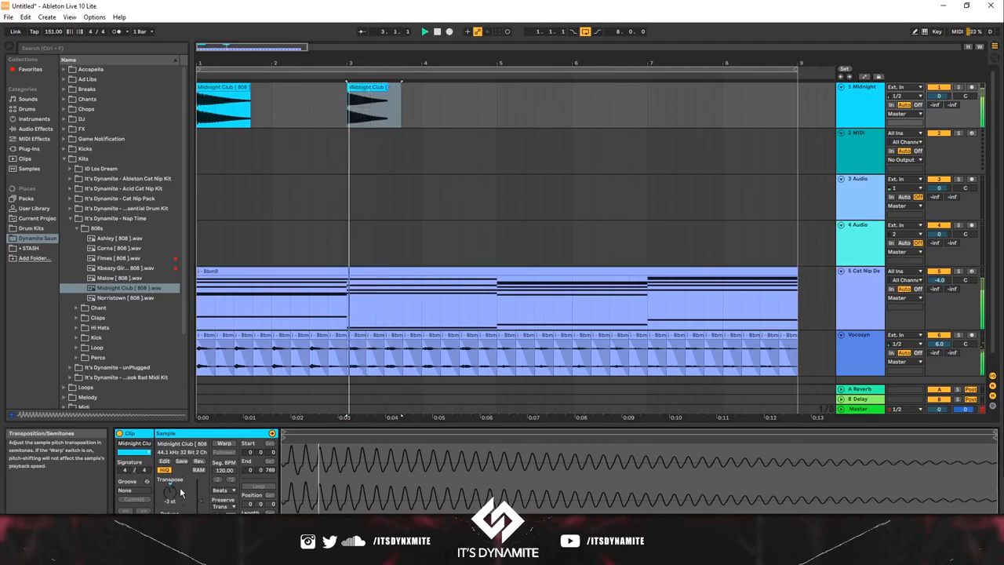
Step: Copy the bar 3 808 clip to bar 5 and set the copy's transposition to 0 st
click(420, 94)
click(377, 87)
click(501, 99)
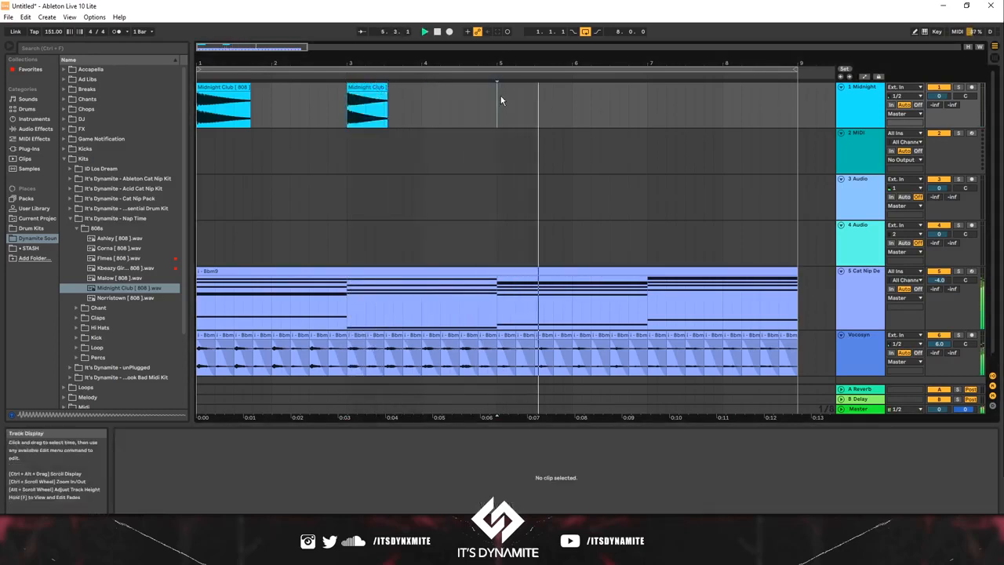
key(ctrl+v)
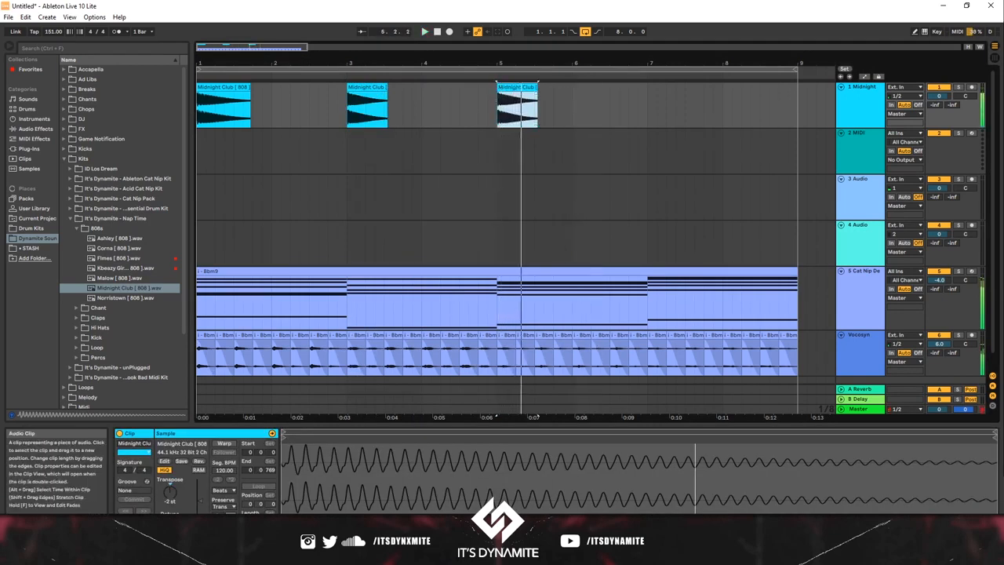
click(159, 493)
key(Up)
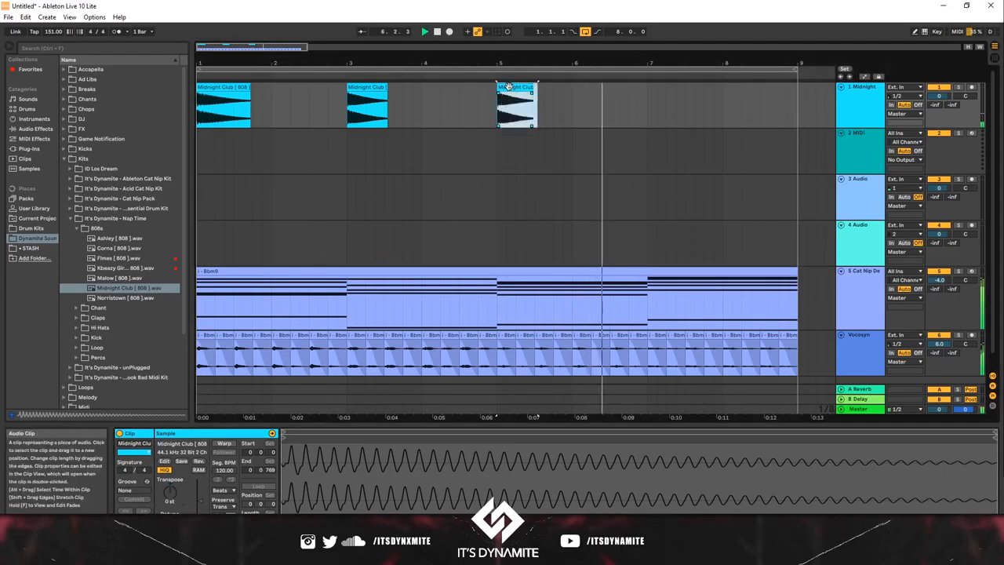
Step: Copy the bar 5 808 to bar 7 with a transposition of 2 st, and fold the Vocosyn track
drag(512, 98, 665, 98)
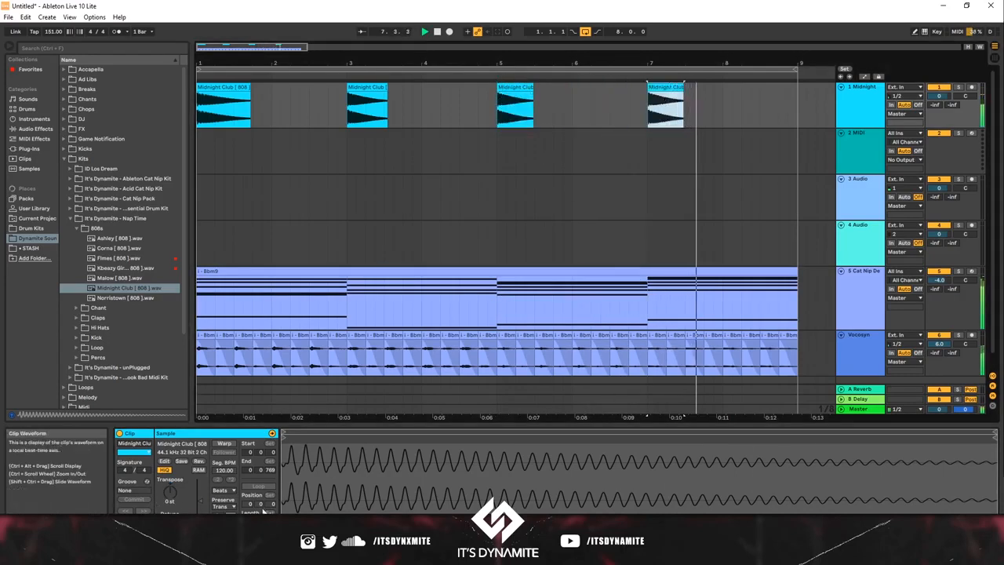
click(166, 482)
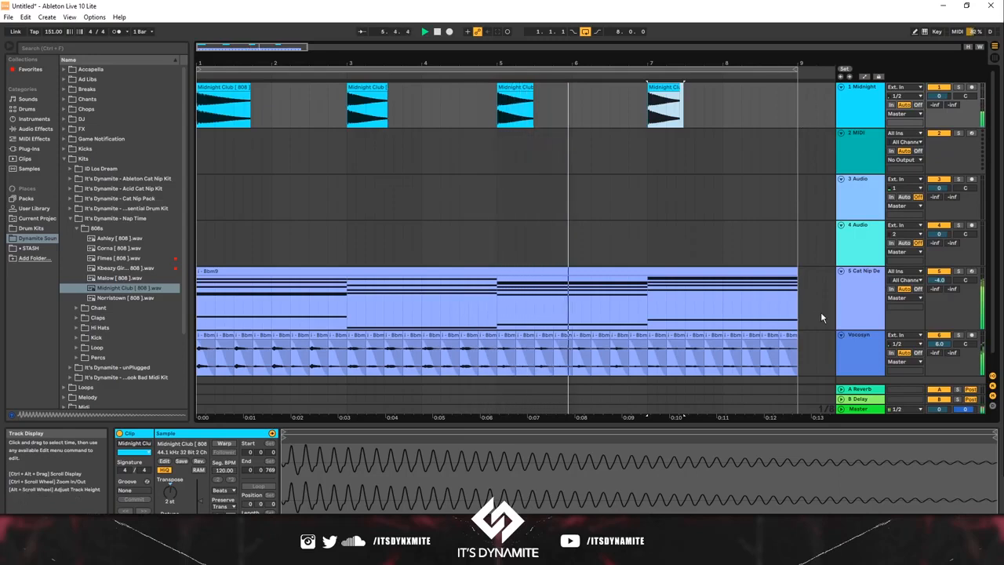
click(840, 336)
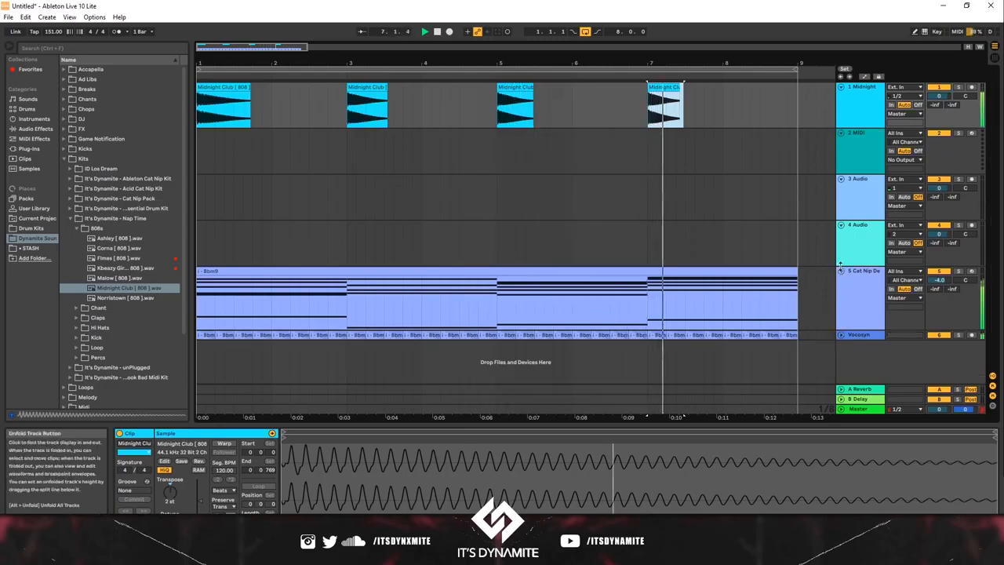
Step: Try a transposition of 5 st on the bar 7 808 clip and play it against the chords
key(space)
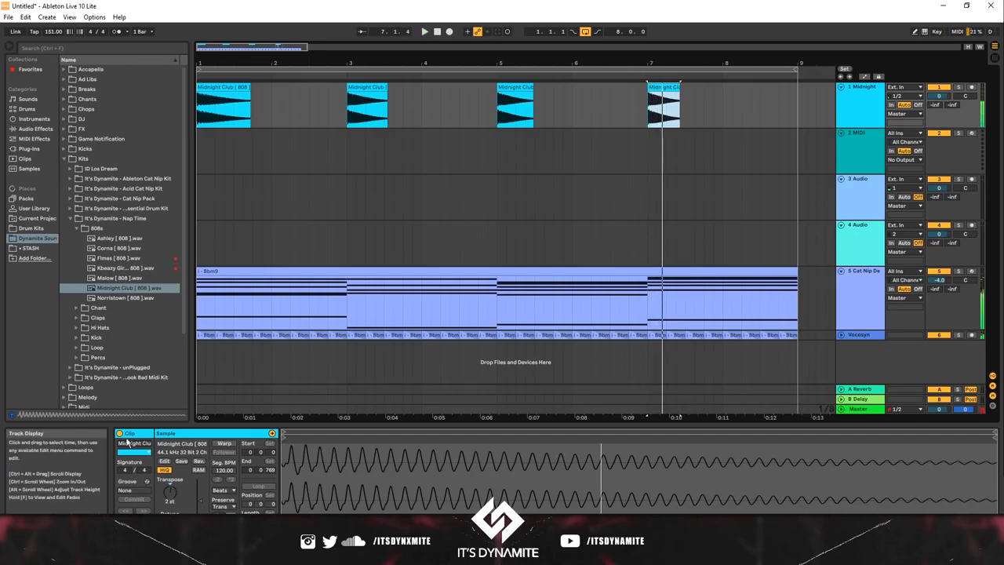
drag(169, 495, 166, 478)
key(space)
key(space)
key(space)
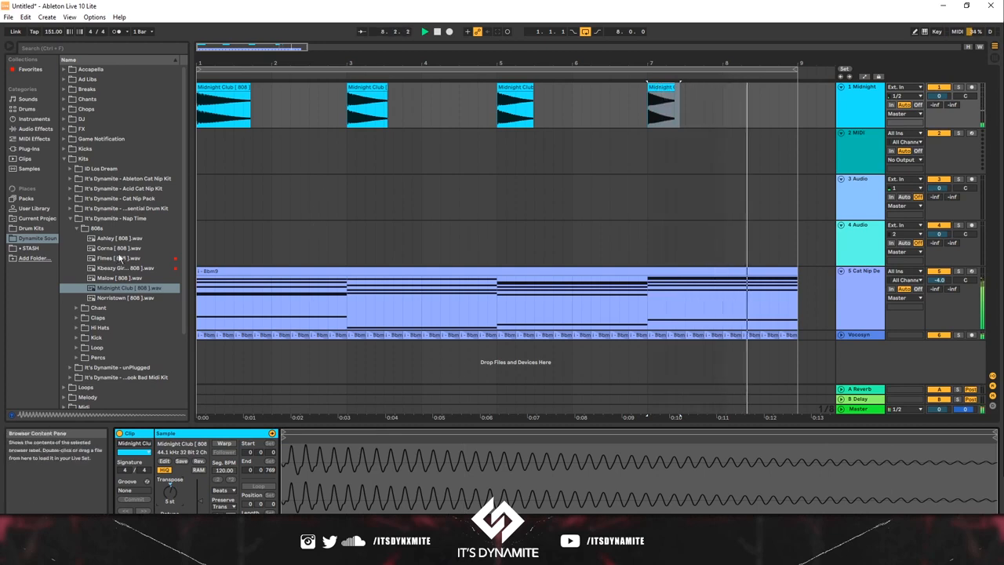
Step: Audition the Nap Time kit's chants, and browse the unPlugged and Essential Drum Kit folders for sounds
click(85, 306)
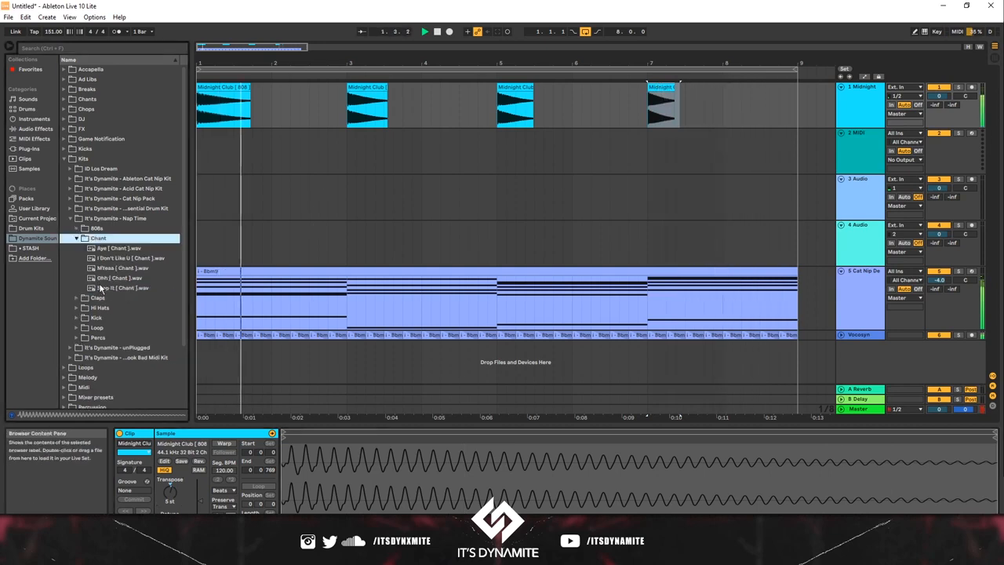
click(99, 278)
click(109, 267)
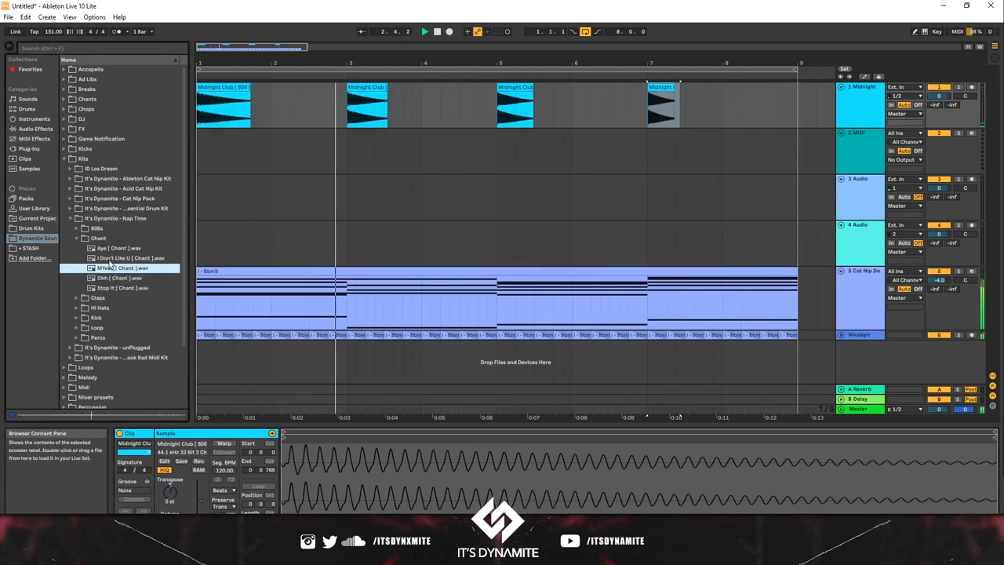
click(112, 259)
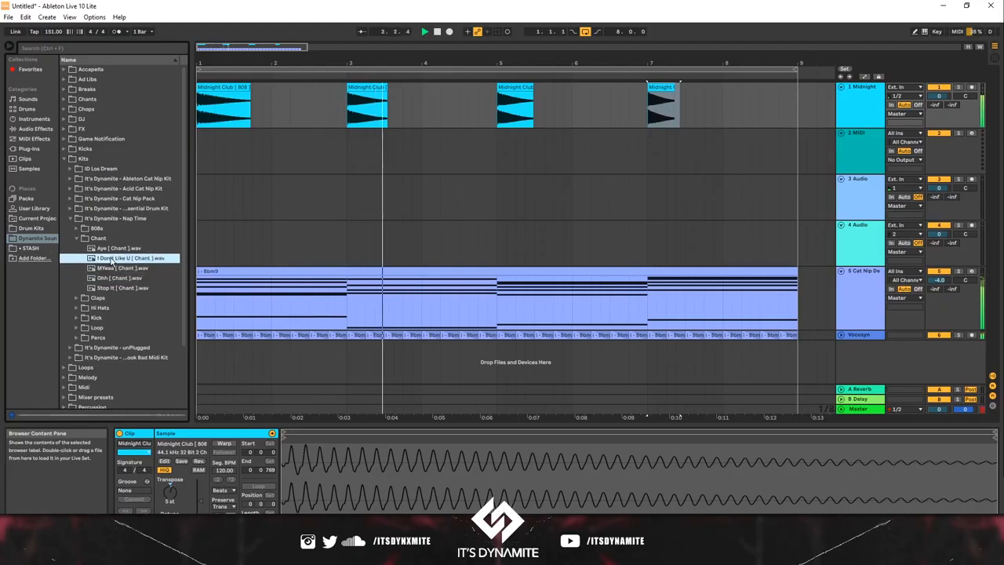
click(74, 346)
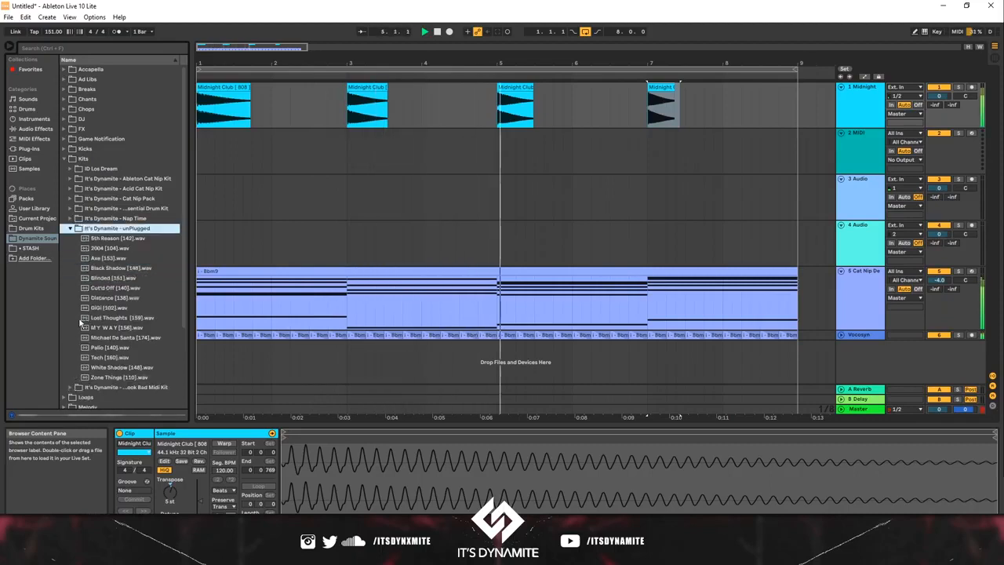
click(73, 229)
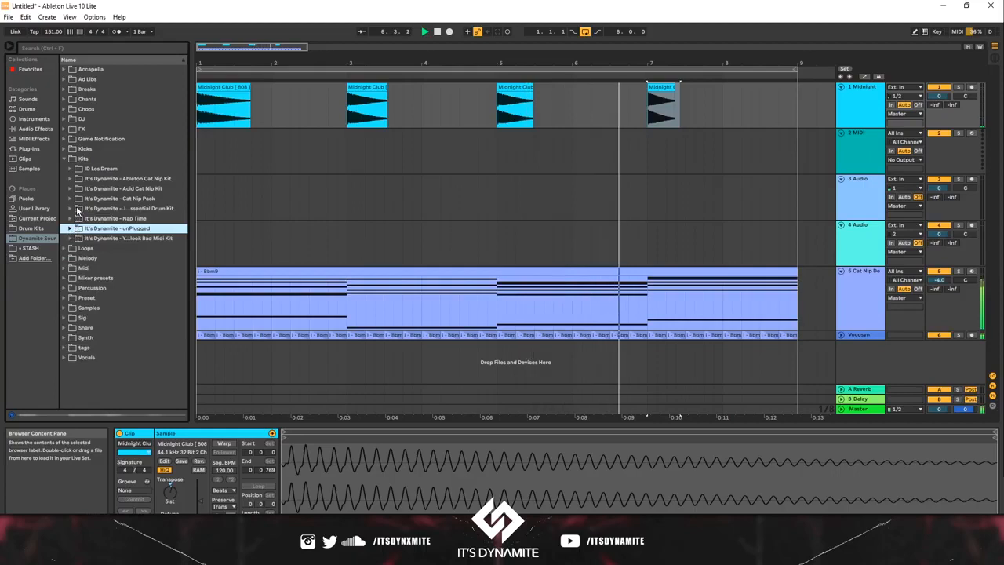
click(77, 209)
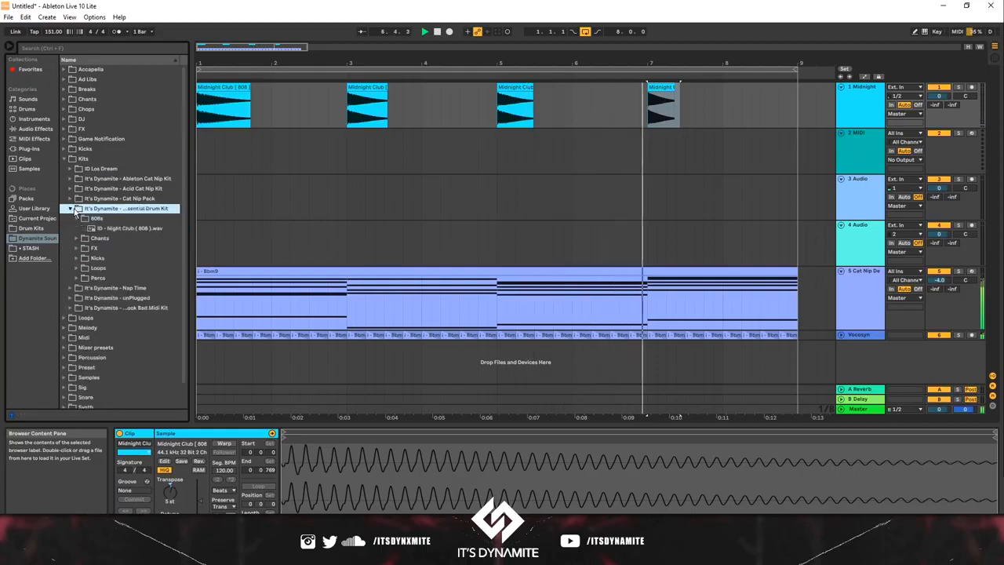
Step: Set the bar 7 808 clip's transposition to 3 st
click(658, 89)
click(175, 490)
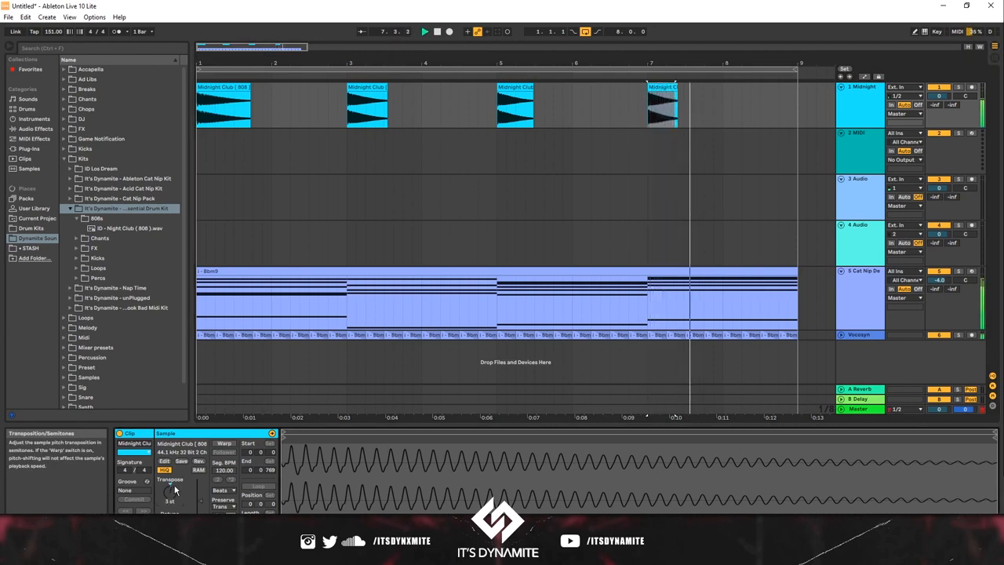
Step: Place ID - Famous Hey ( Chant ).wav from the Essential Drum Kit's Chants at bar 1 of the second track
click(77, 240)
click(103, 241)
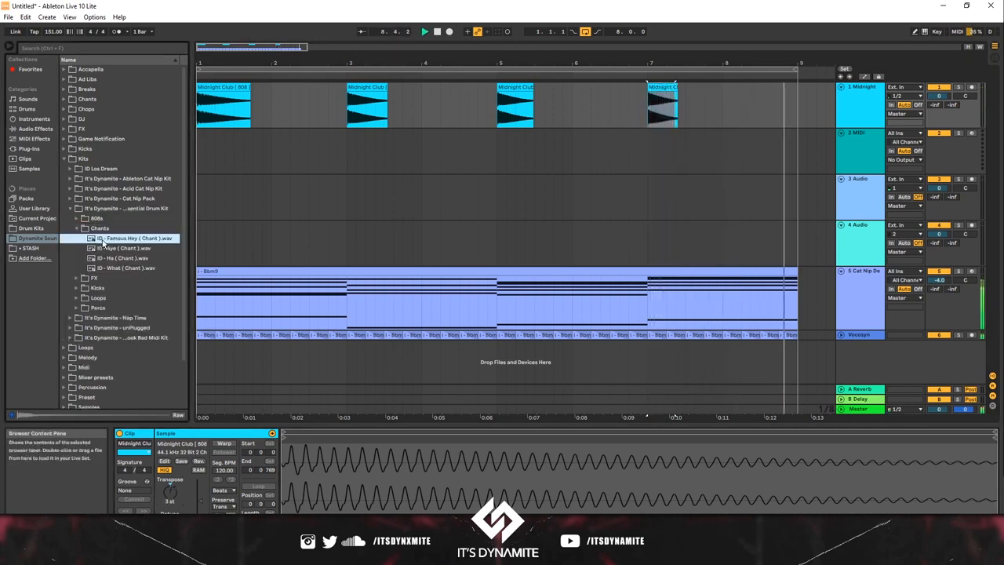
drag(103, 241, 199, 145)
Step: Duplicate the Famous Hey chant to bar 2, shorten the copy to half a bar, and repeat it up to bar 3
key(ctrl+d)
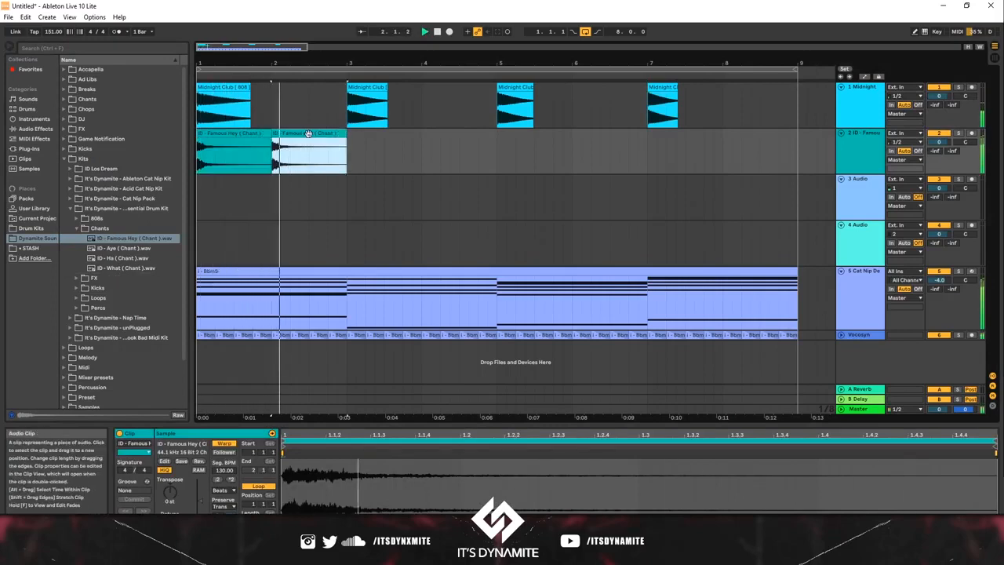
key(space)
drag(347, 133, 310, 134)
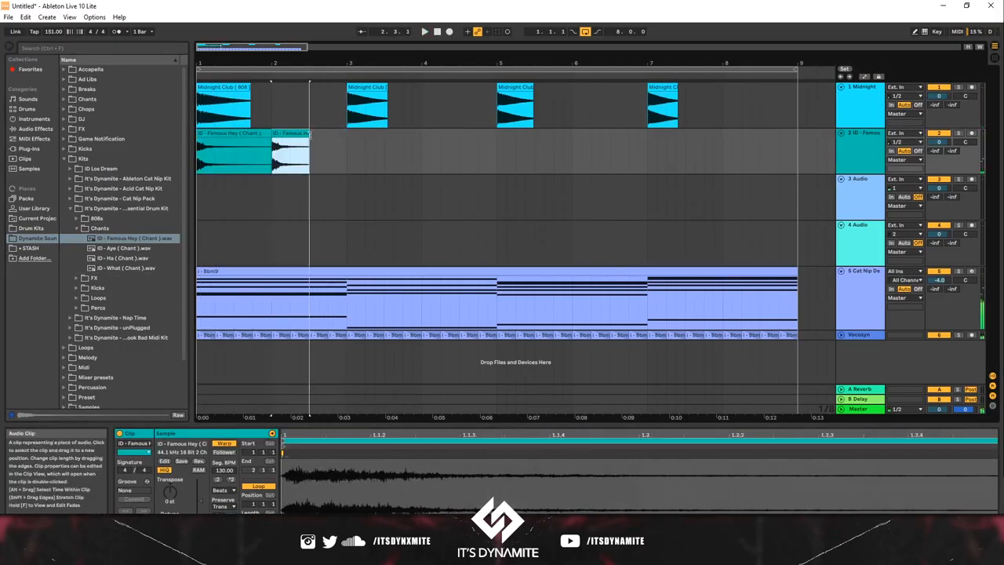
key(ctrl+d)
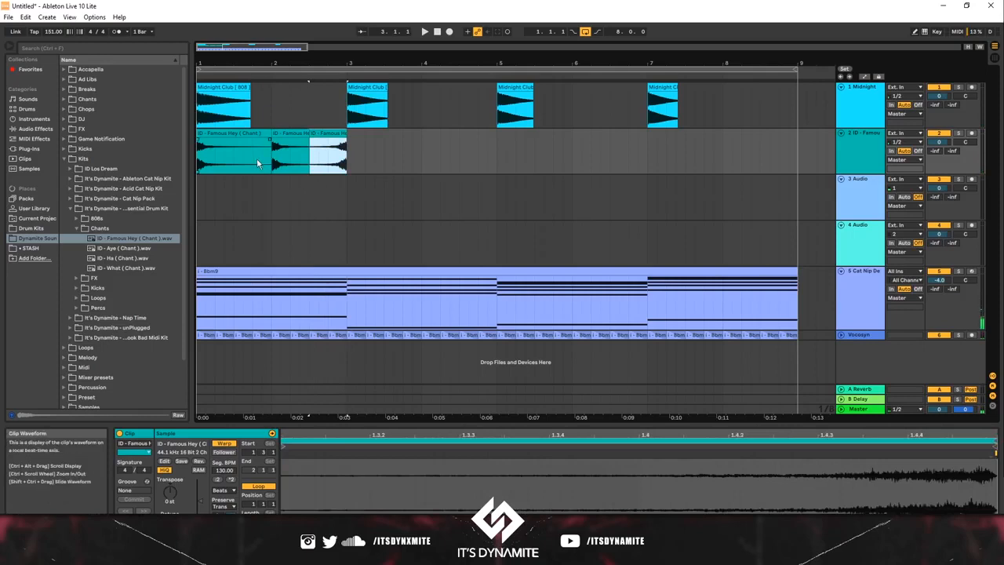
Step: Repeat the two-bar Famous Hey chant pattern up to bar 9 and lower the chant track's volume to -0.5 dB
drag(350, 146, 153, 157)
key(ctrl+d)
key(ctrl+d)
key(ctrl+d)
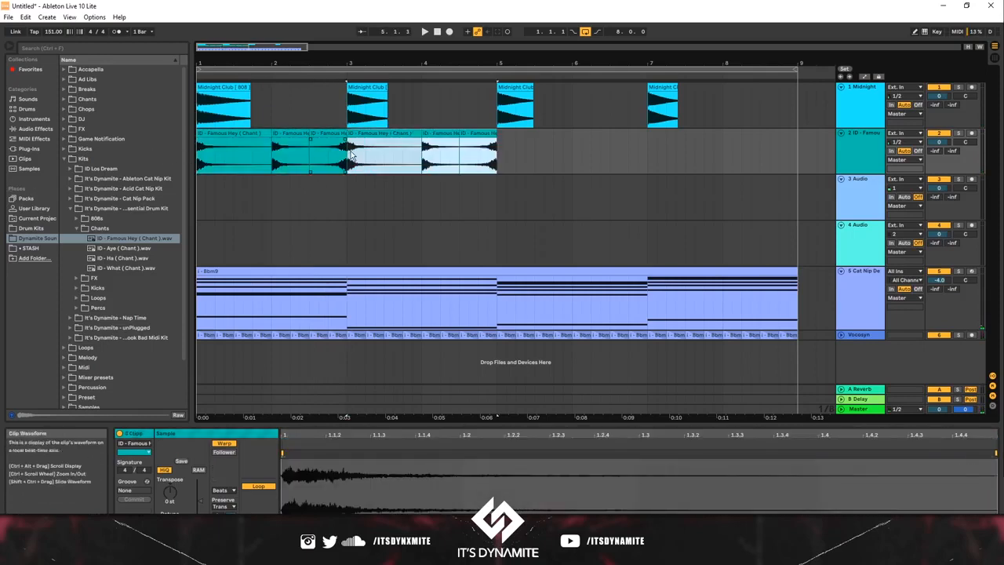
drag(939, 141, 939, 144)
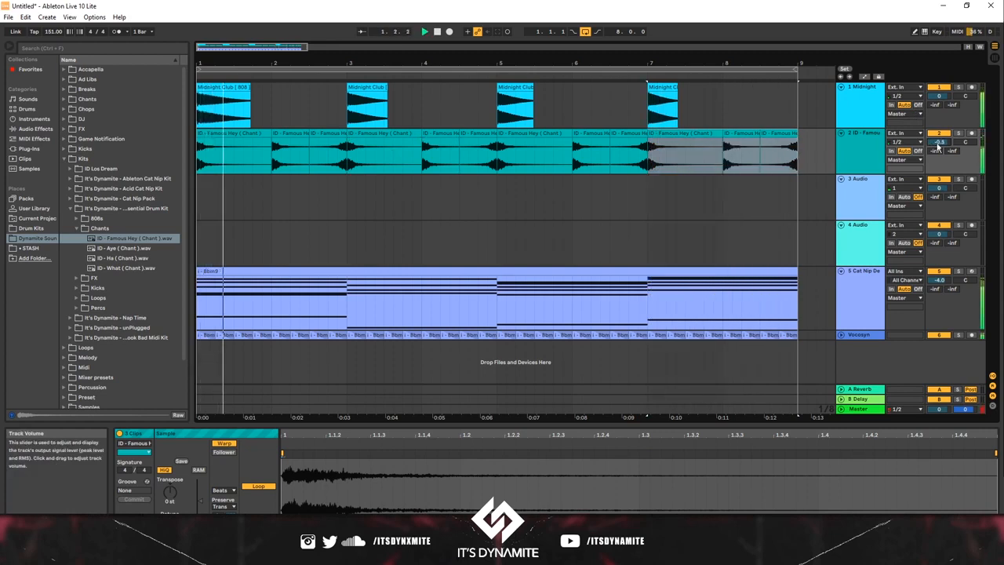
Step: Place ID - Whip Crack ( FX ).wav from the Essential Drum Kit at bar 1 of the third track and duplicate it to beat 2
click(110, 258)
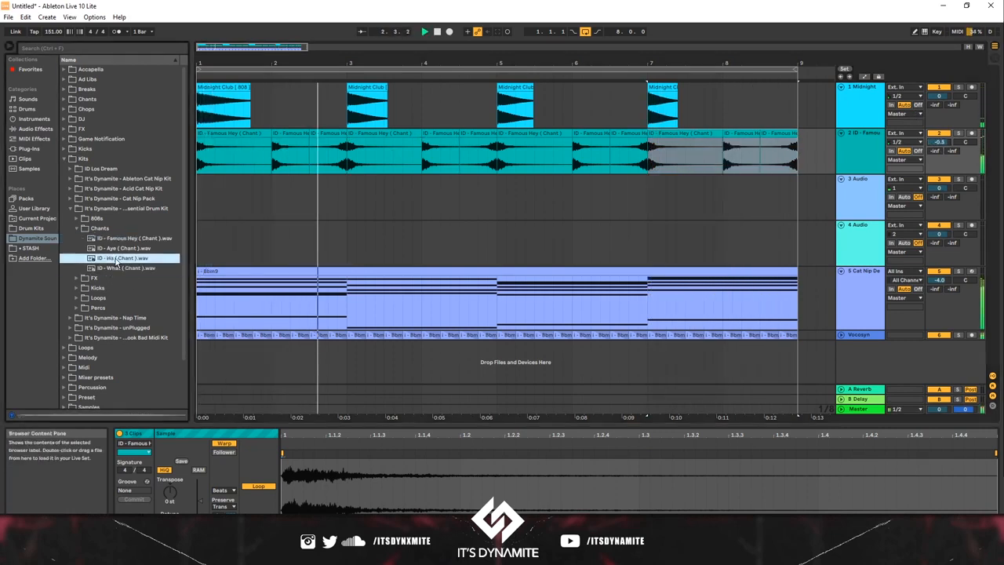
click(77, 277)
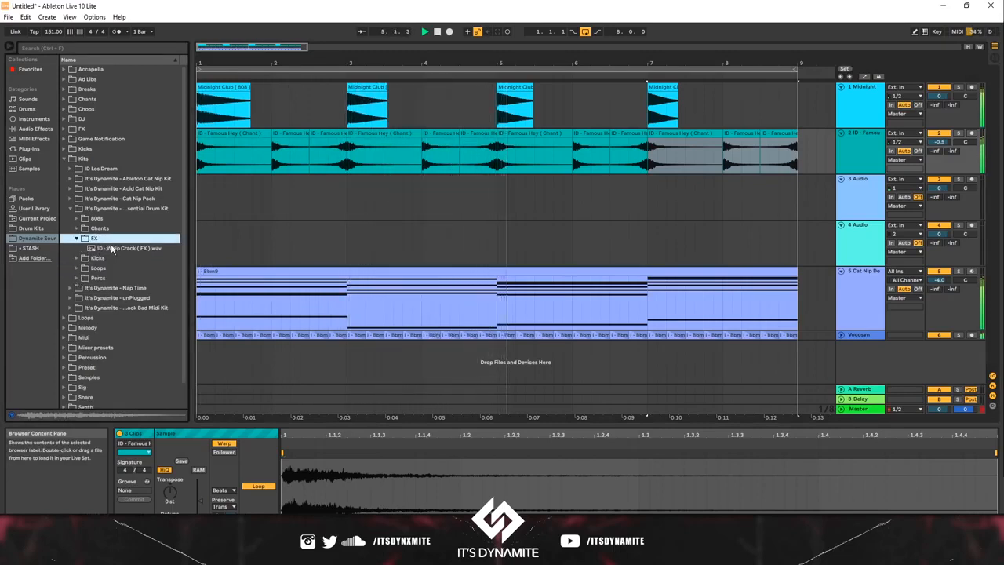
drag(117, 248, 199, 189)
key(space)
key(ctrl+d)
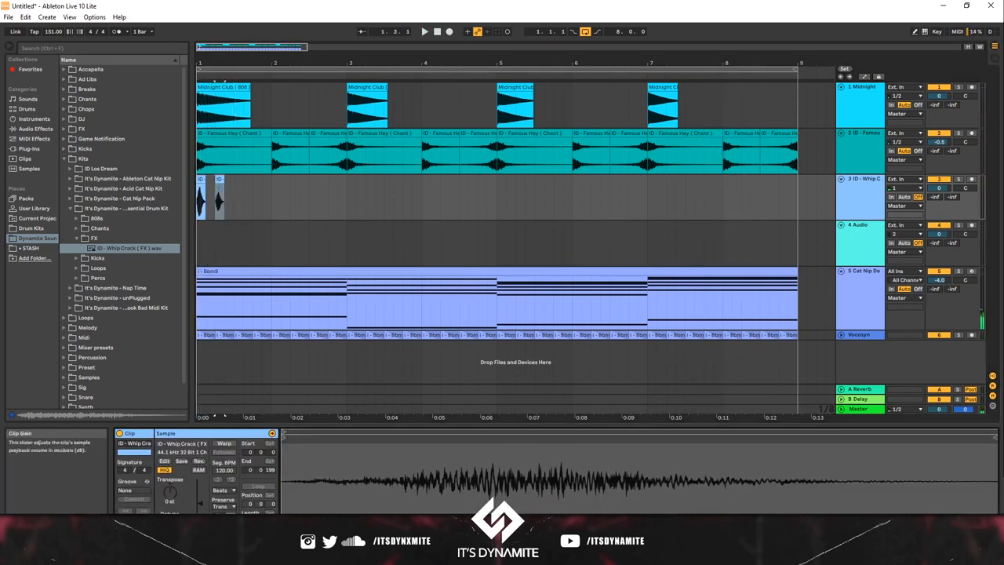
Step: Repeat the half-bar whip crack pattern along the third track up to bar 9
click(231, 191)
drag(231, 190, 117, 195)
key(space)
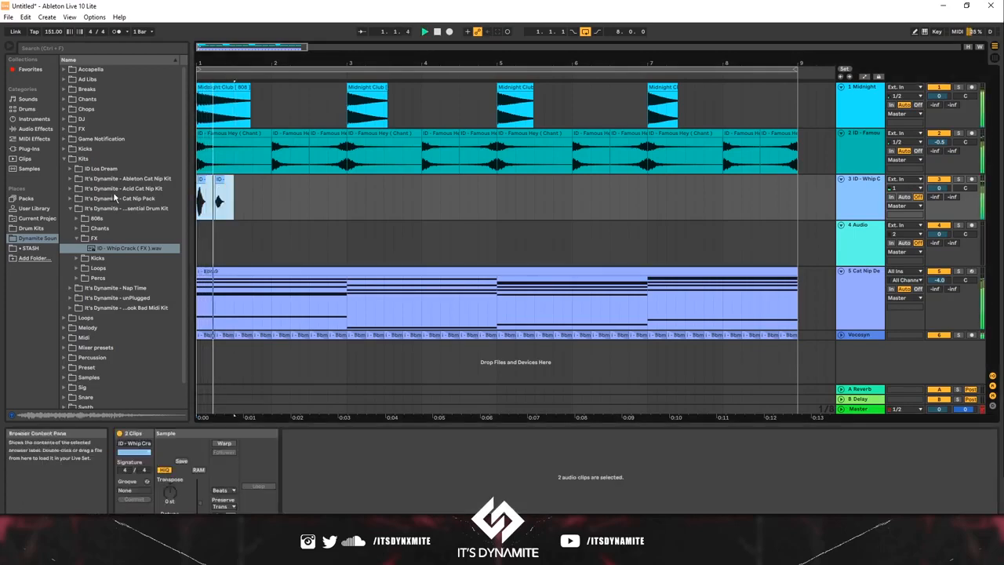
key(ctrl+d)
key(ctrl+d)
key(ctrl+d)
key(ctrl+d)
key(ctrl+d)
key(ctrl+d)
key(ctrl+d)
key(ctrl+d)
key(ctrl+d)
key(ctrl+d)
key(ctrl+d)
key(ctrl+d)
key(ctrl+d)
key(ctrl+d)
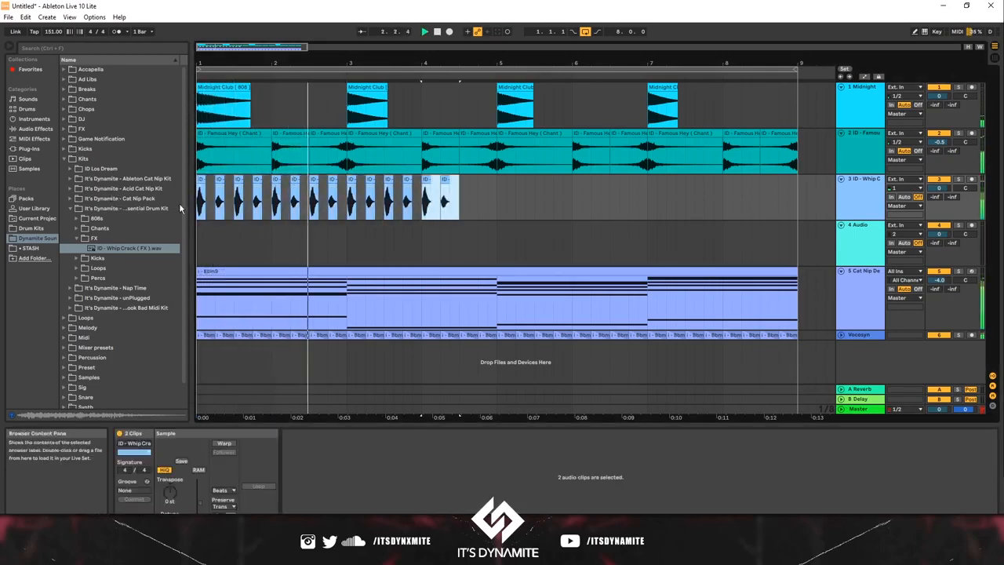
key(ctrl+d)
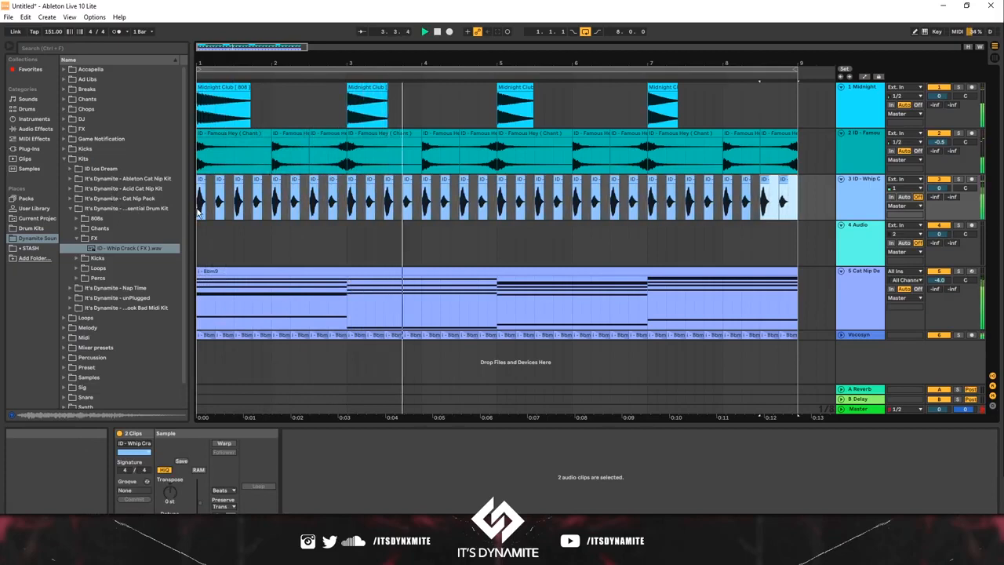
key(space)
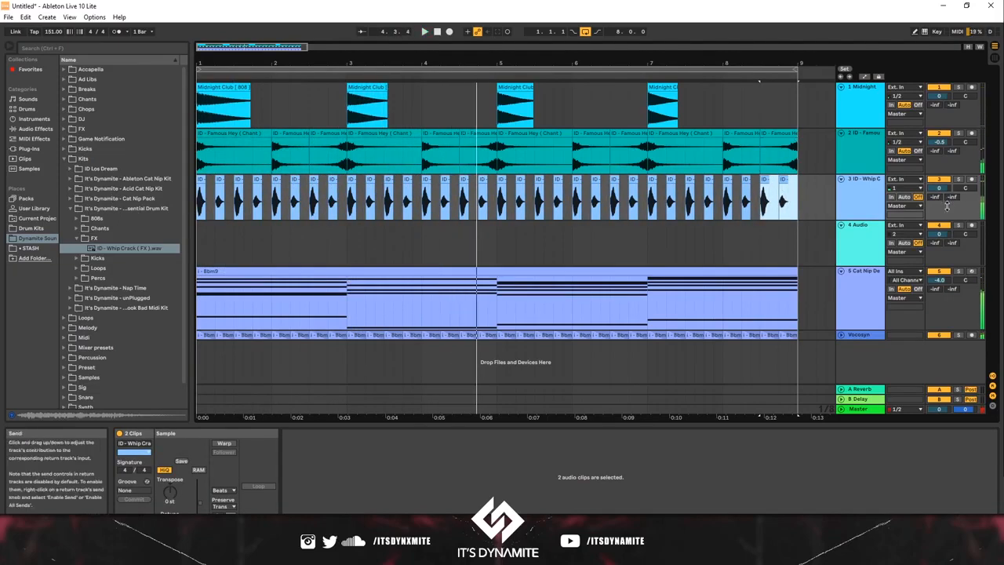
Step: Set the whip crack track's reverb send to -10.6 dB and its volume to -7.0 dB
click(947, 208)
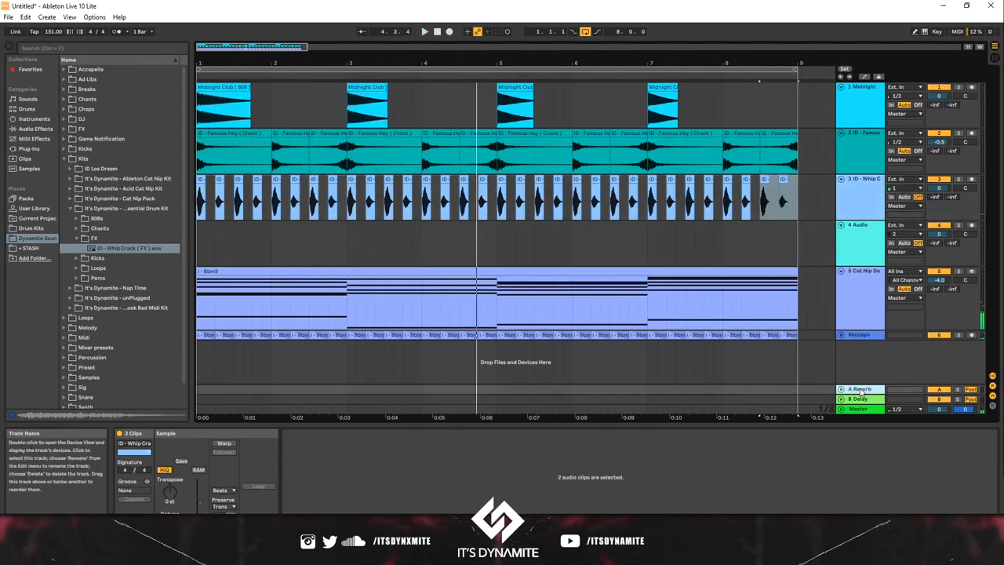
drag(941, 204, 941, 200)
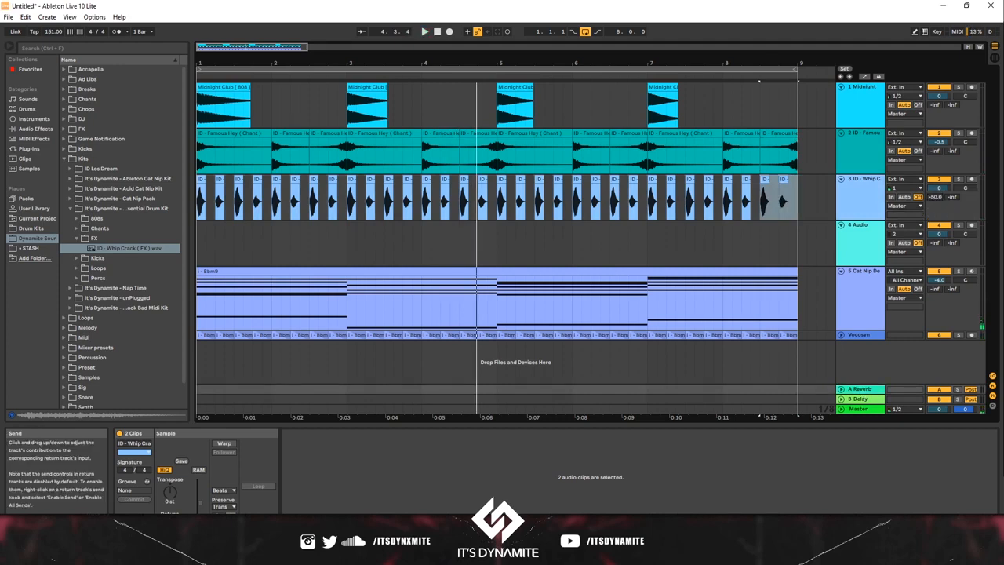
key(space)
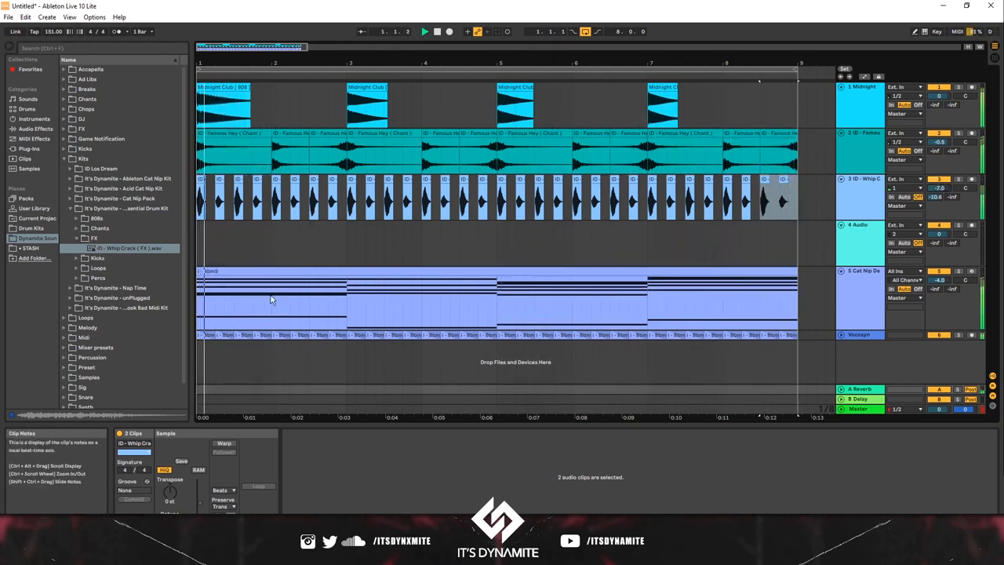
Step: Try cutting the second half of bars 1 and 3 out of the Bbm9 chord clip
key(space)
drag(237, 291, 258, 293)
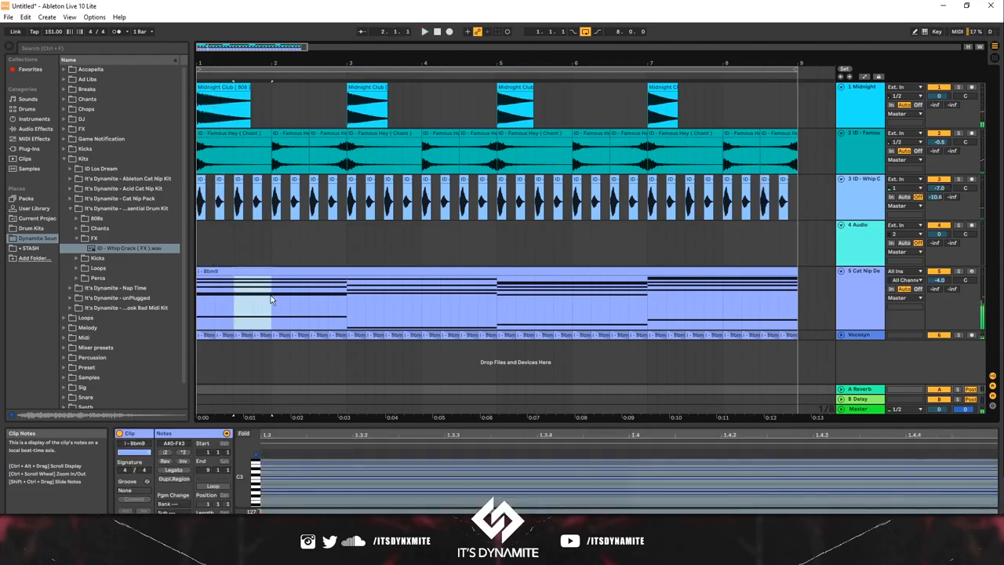
key(Delete)
key(space)
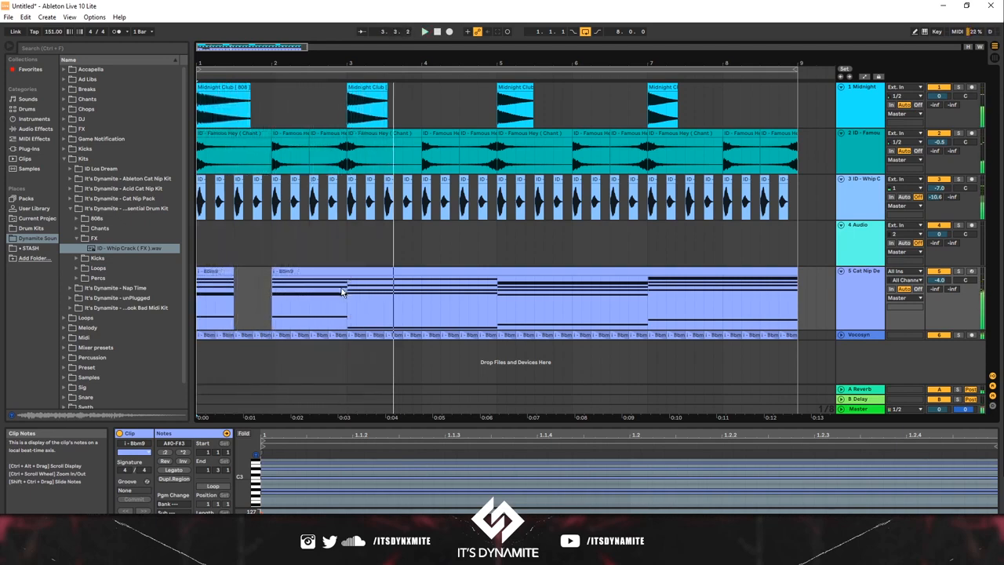
drag(383, 292, 421, 294)
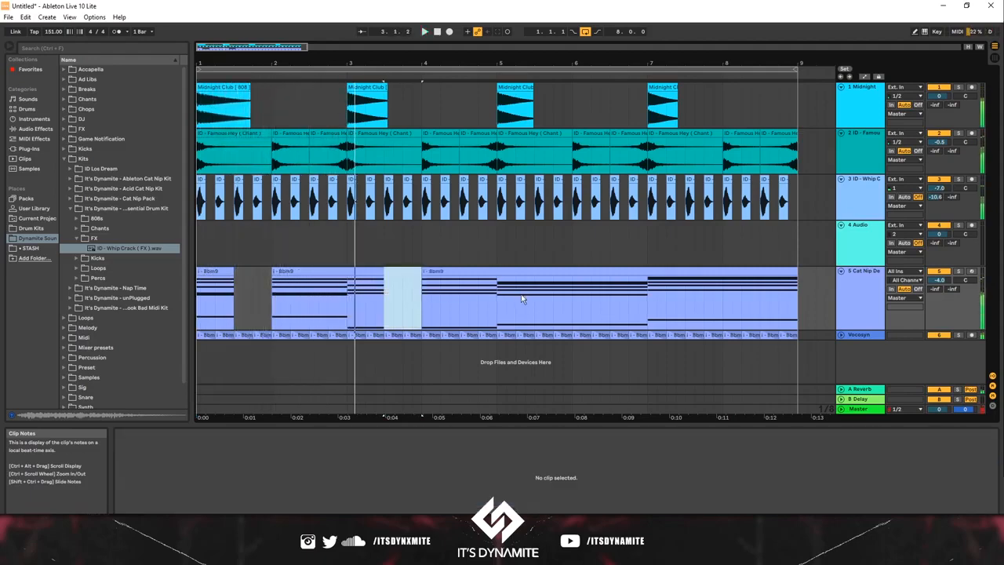
key(ctrl+z)
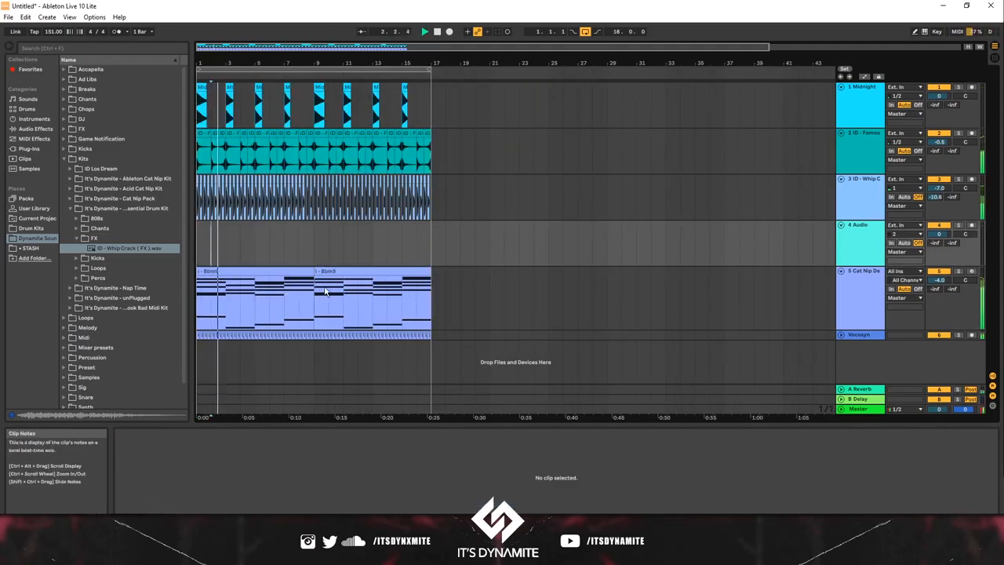
Step: Duplicate the eight-bar arrangement to bar 9 and delete the chords in bars 10, 12, 14 and 16
drag(328, 291, 430, 293)
key(Delete)
key(Delete)
key(Delete)
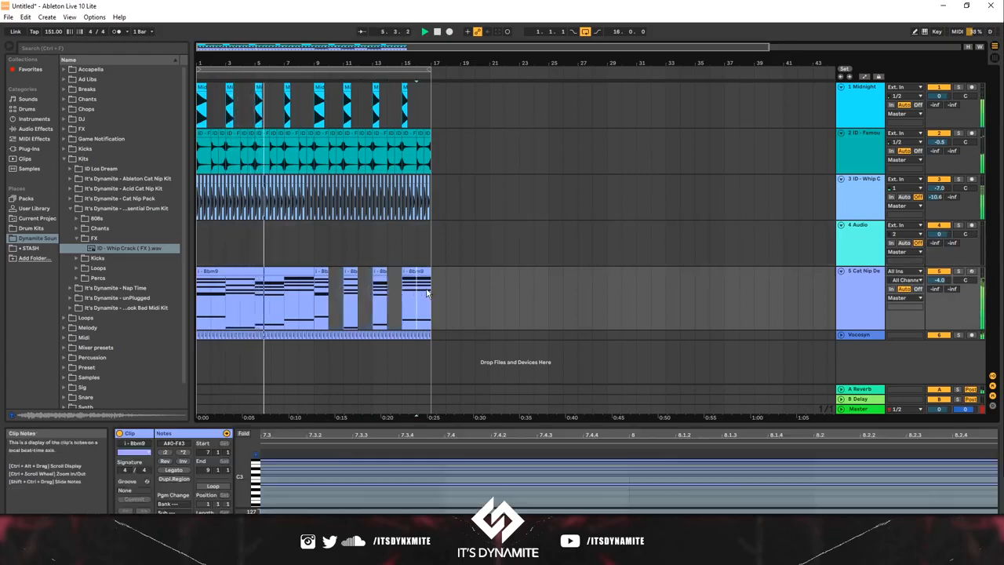
key(Delete)
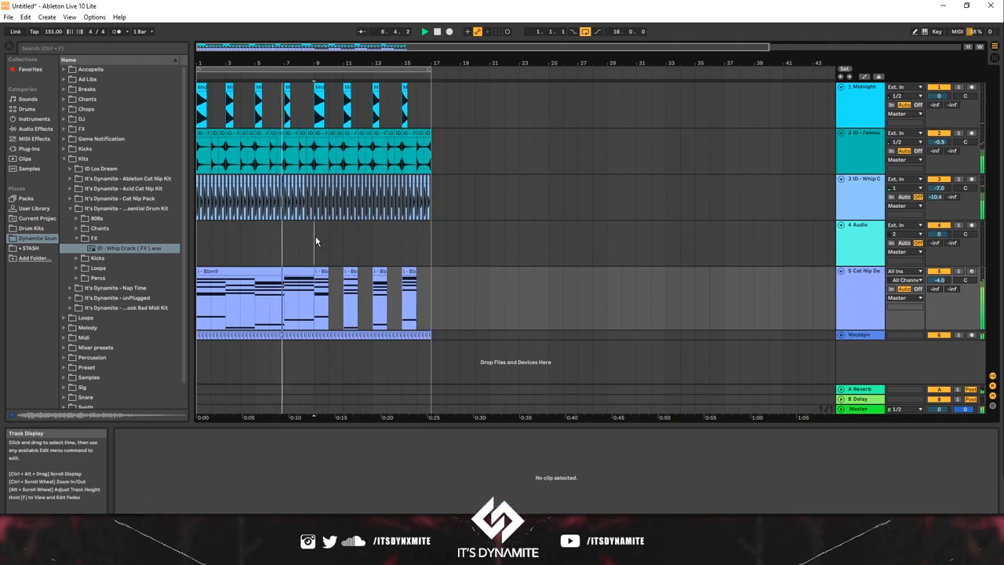
Step: Delete the whip cracks and the Vocosyn clips from bars 1 to 8
drag(314, 240, 197, 189)
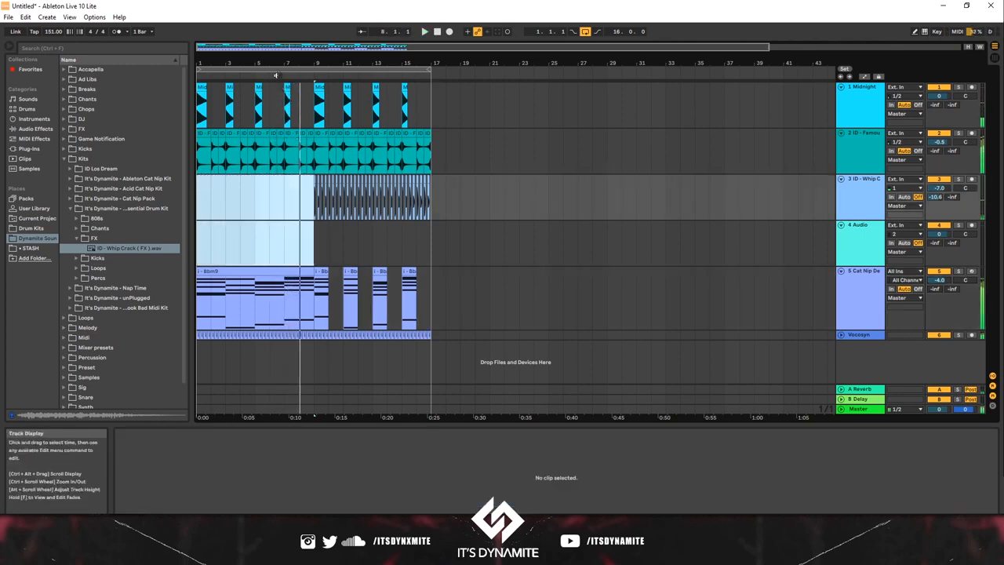
click(200, 98)
click(200, 98)
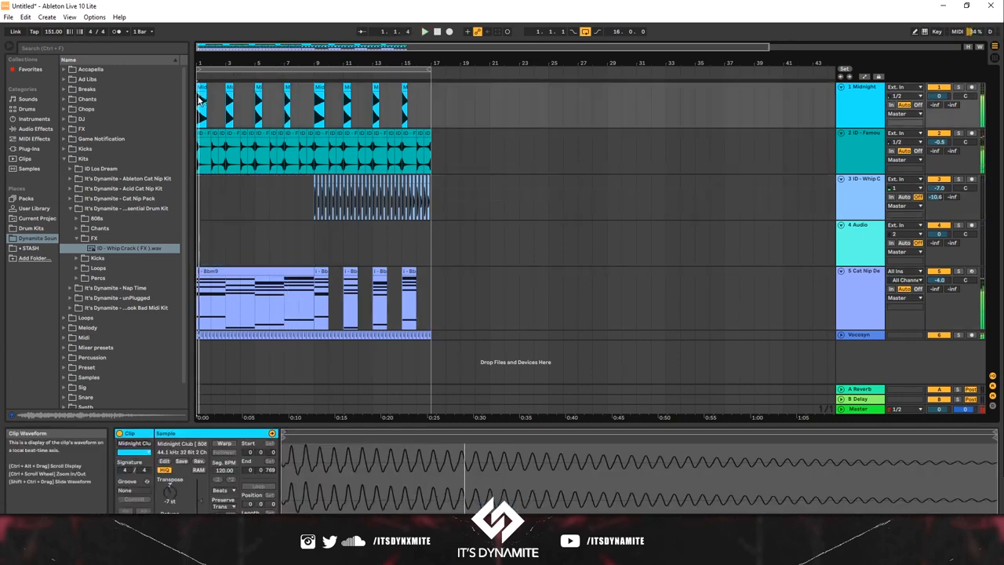
click(327, 347)
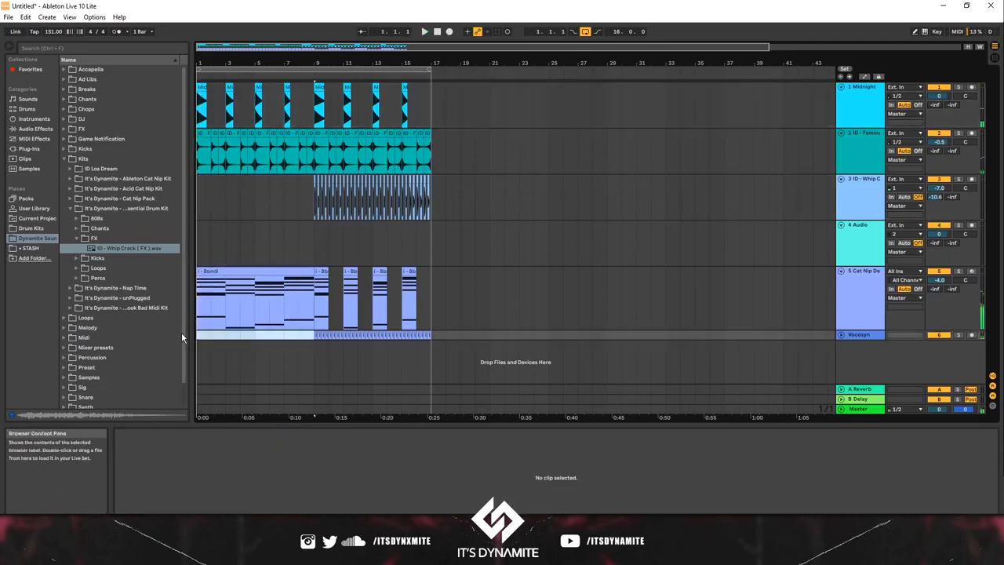
key(space)
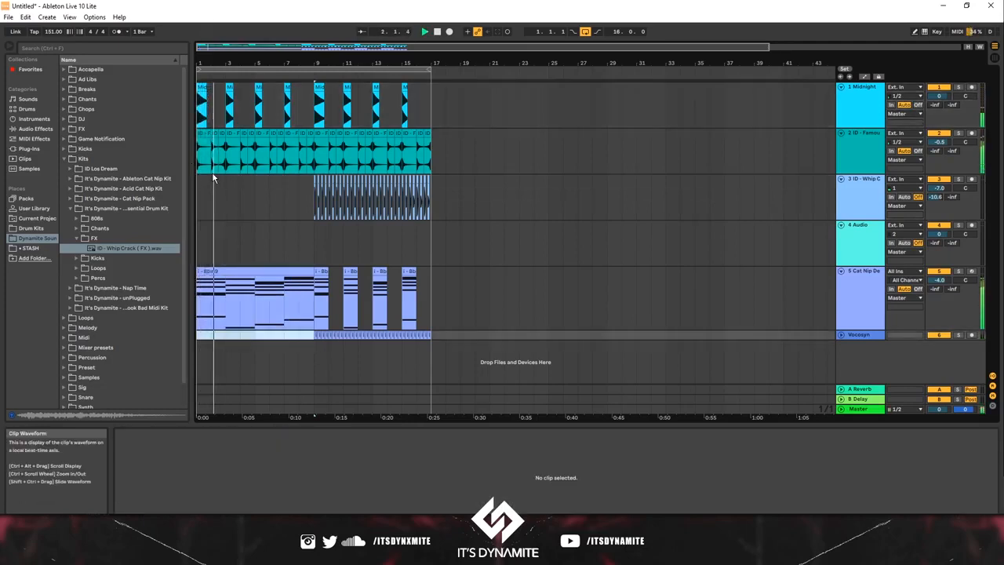
Step: Clear the Famous Hey chants from bars 2 to 8 and copy the bar 1 chant to bar 5
drag(215, 160, 308, 175)
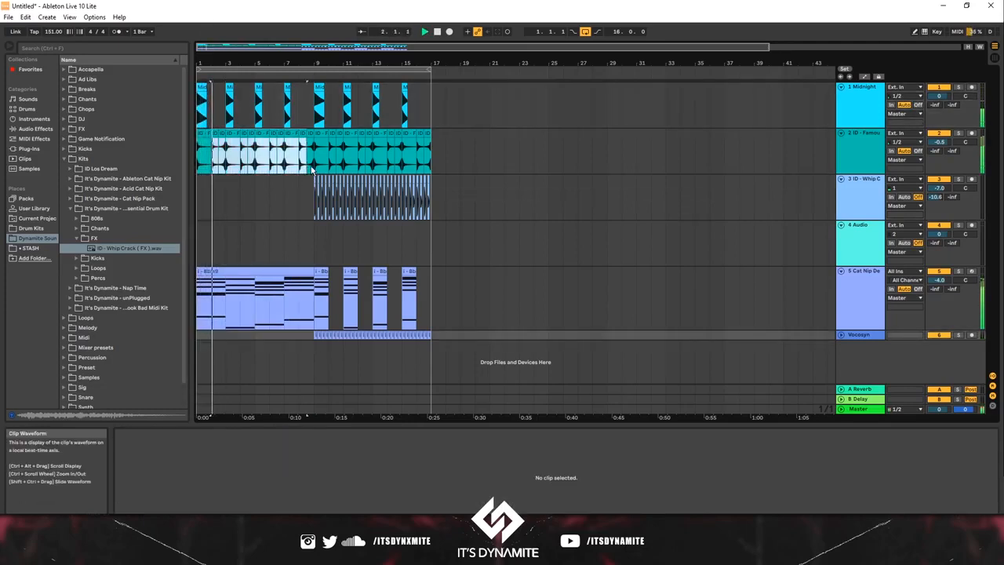
key(Delete)
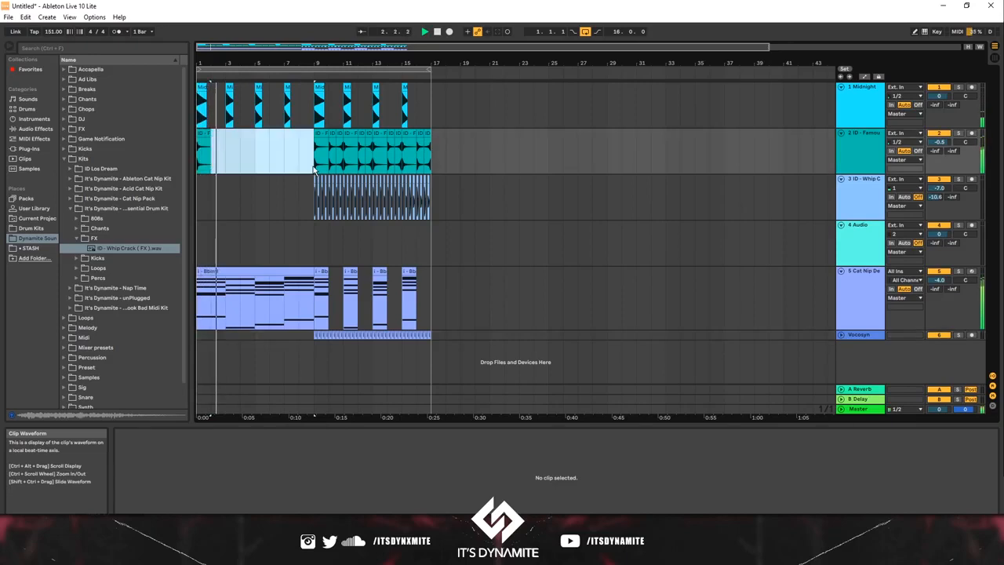
click(211, 139)
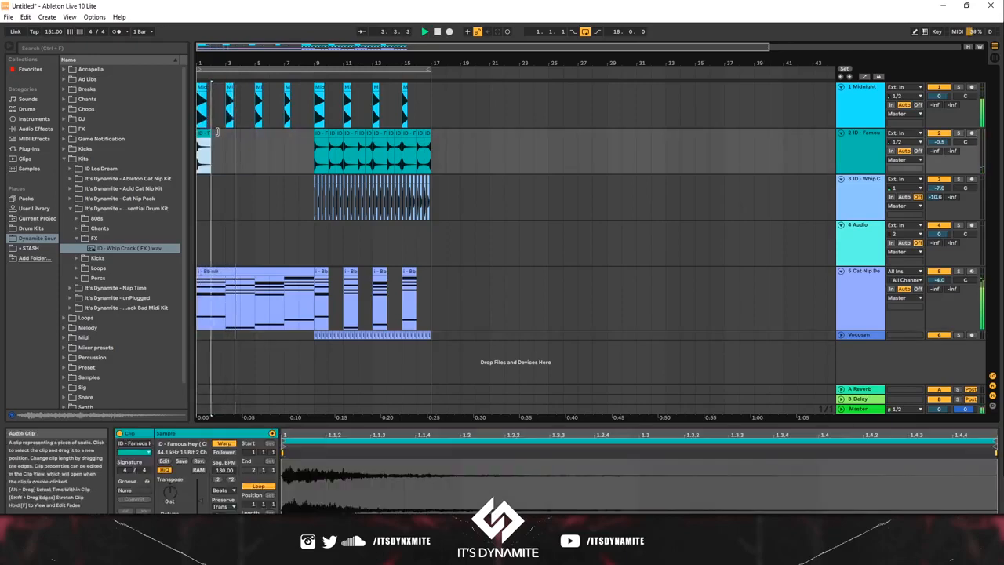
click(256, 145)
key(ctrl+v)
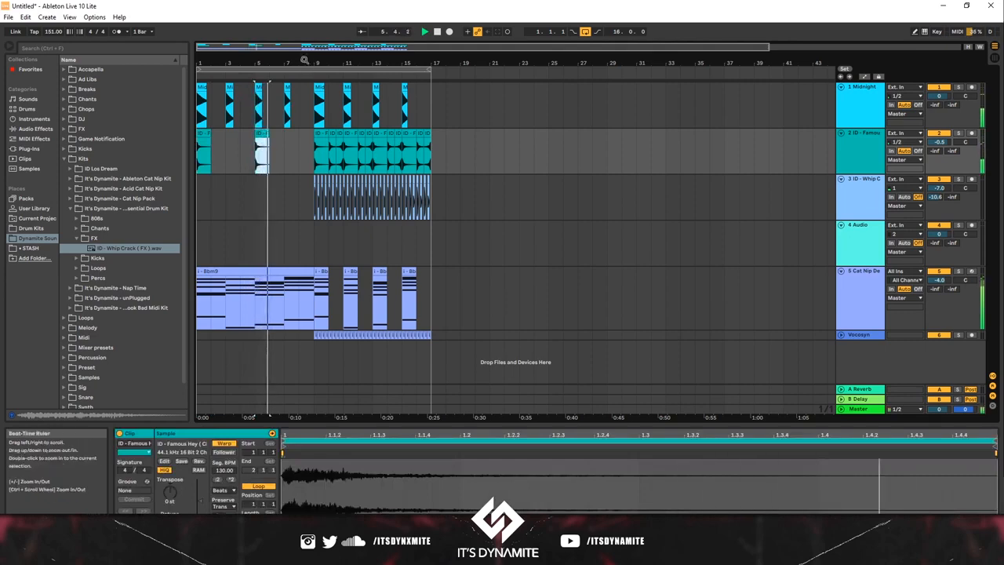
Step: Place a reversed Famous Hey chant across bar 8, leading into bar 9
drag(304, 60, 329, 97)
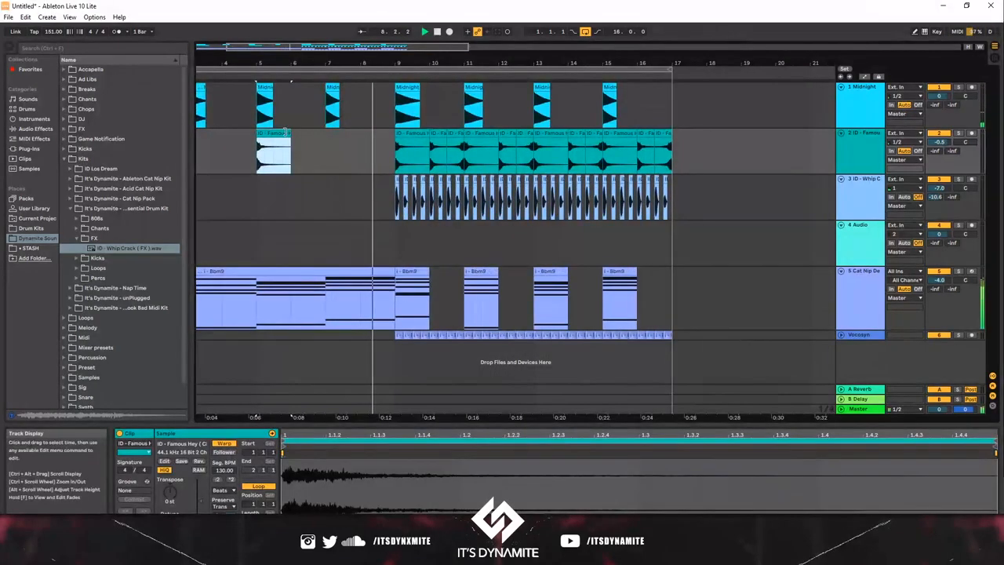
drag(286, 132, 384, 132)
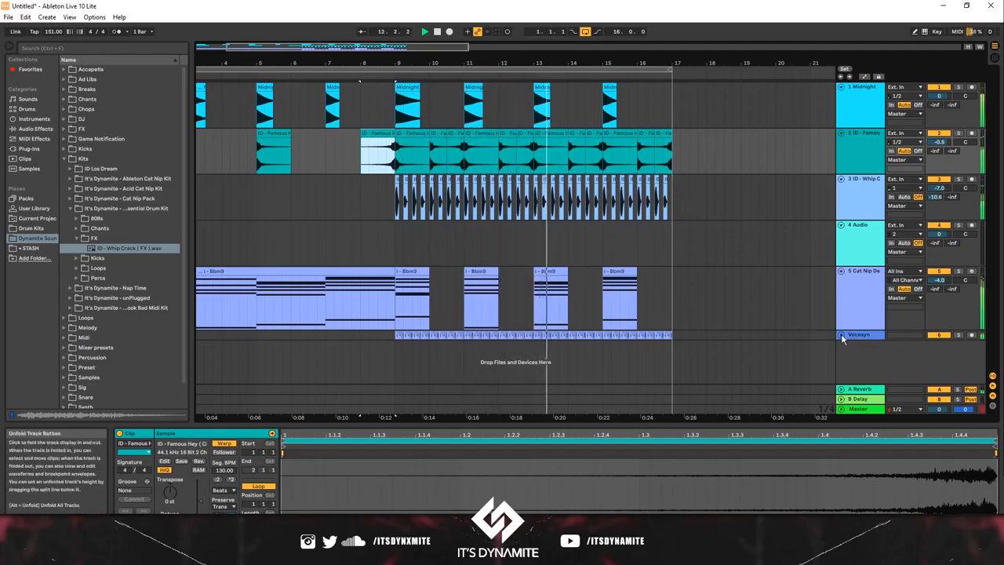
Step: Delete the whip cracks after the first beat of bar 16 and the Vocosyn clips in the second half of that bar
drag(560, 61, 600, 79)
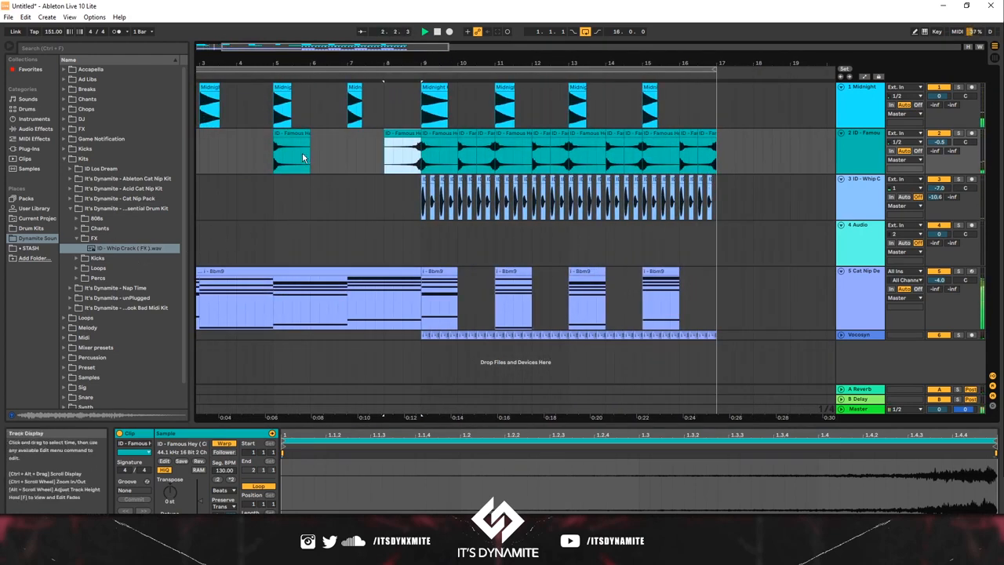
drag(278, 62, 316, 49)
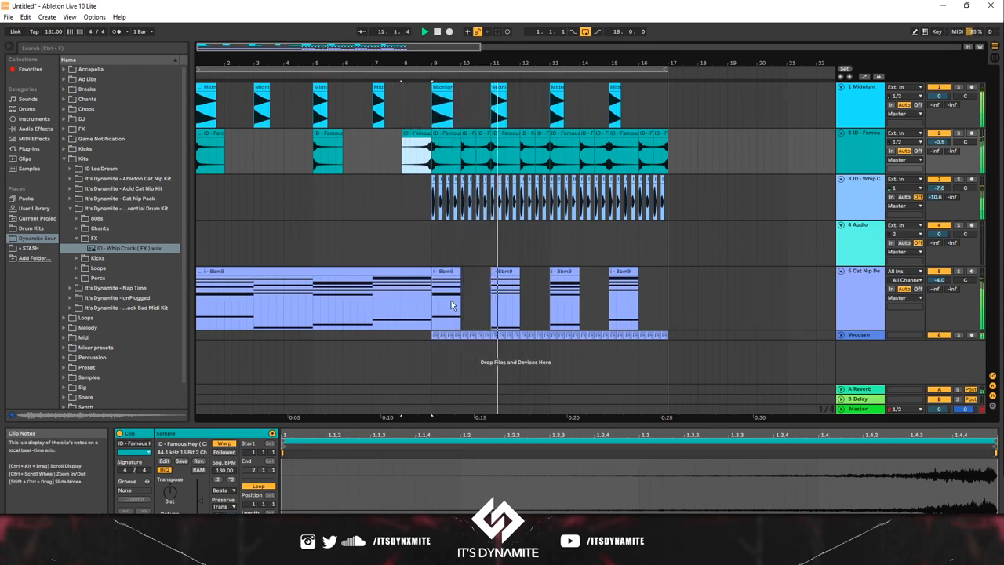
drag(669, 336, 642, 192)
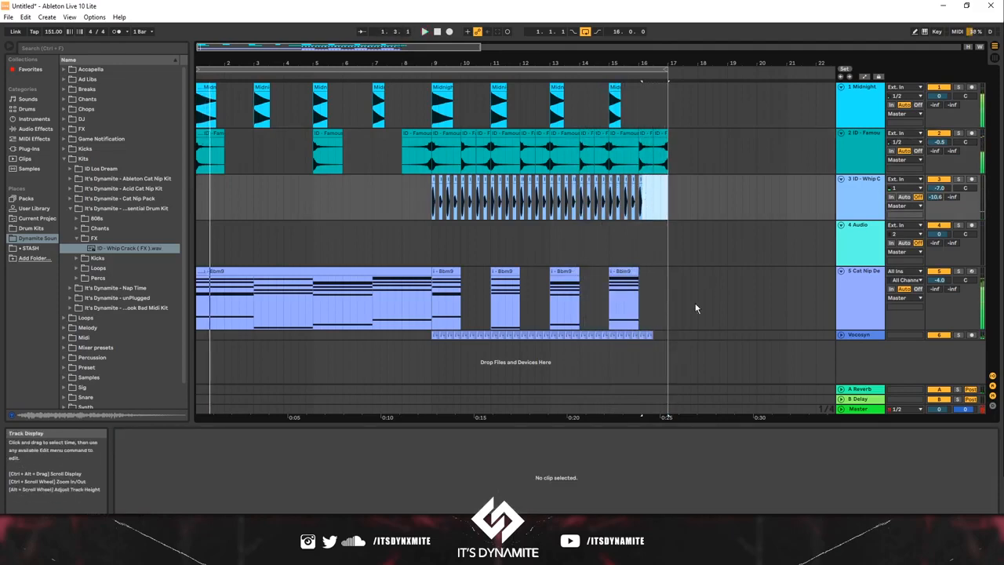
Step: Duplicate bars 9 to 16 of all tracks to bar 17
drag(661, 335, 435, 100)
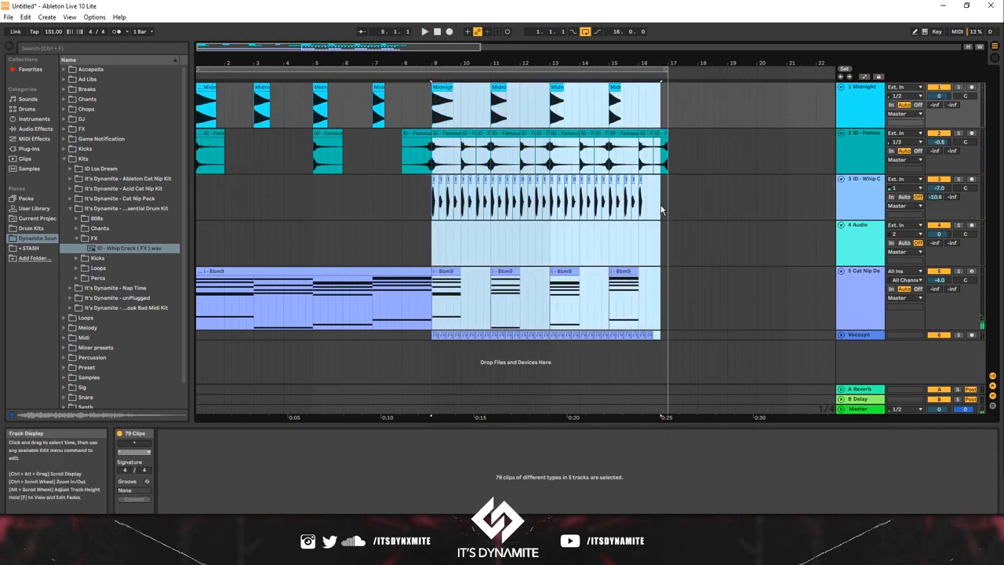
drag(668, 335, 432, 106)
key(ctrl+d)
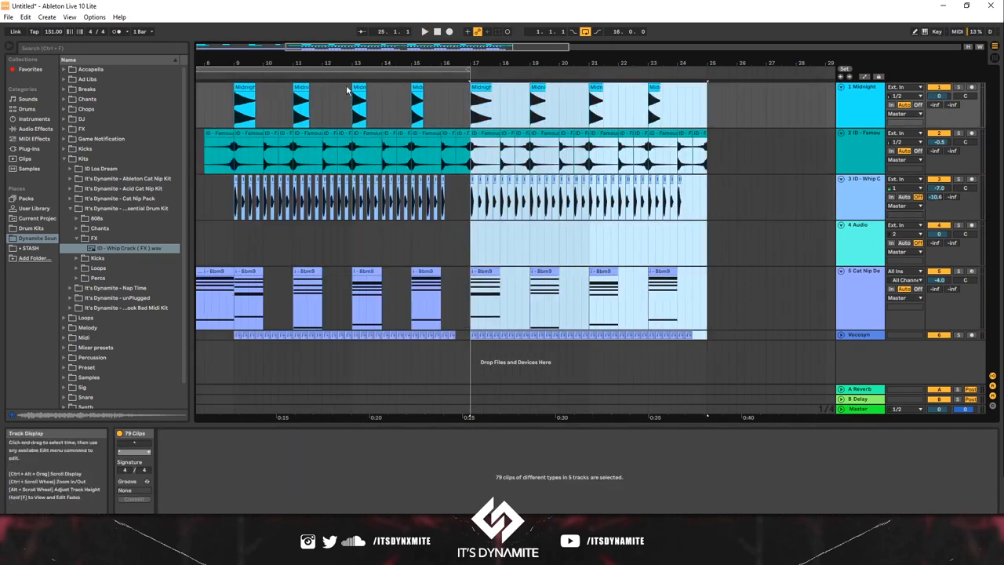
Step: Turn off the arrangement loop and play from bar 15 to check the transition into bar 17
mouse_move(354, 69)
mouse_down()
mouse_move(354, 54)
mouse_move(332, 66)
mouse_up()
click(353, 236)
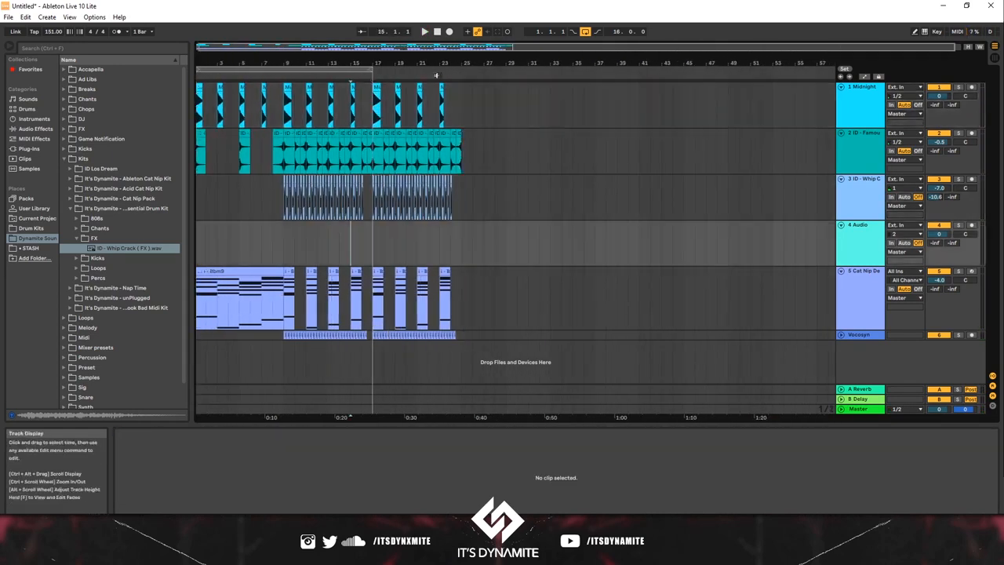
key(space)
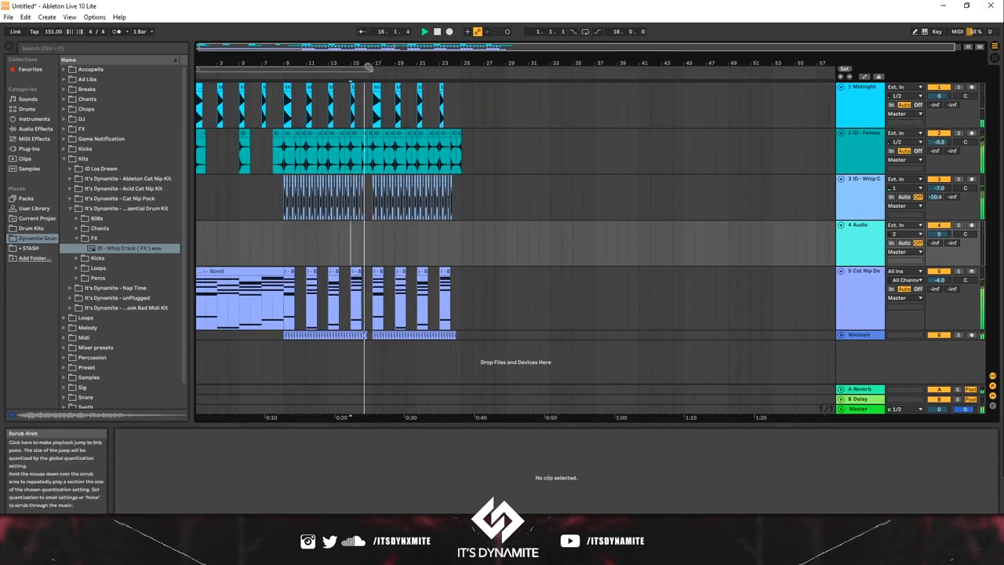
drag(375, 64, 354, 60)
key(space)
key(space)
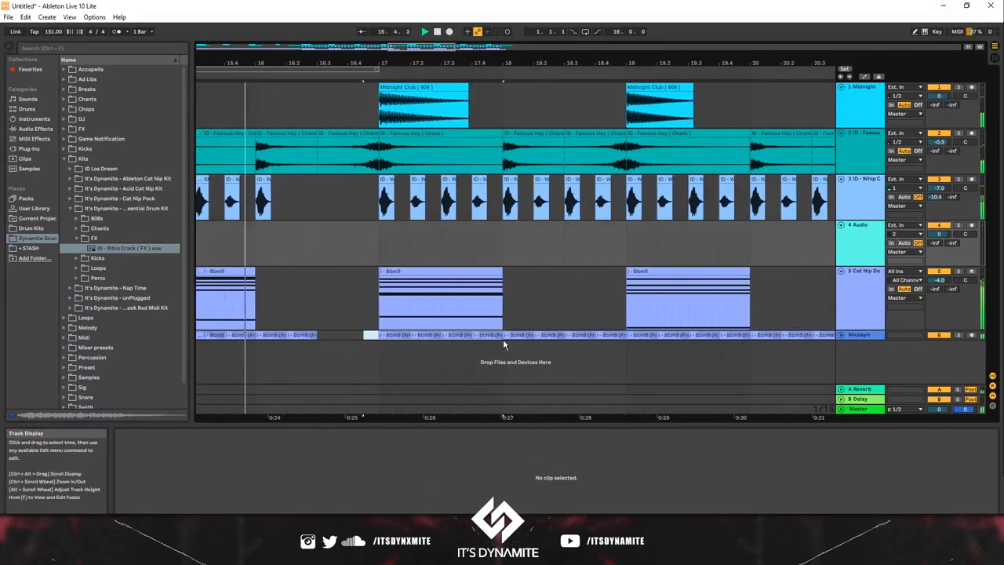
Step: Delete the Vocosyn clips across bar 17 and play from the end of bar 16 to check the gap
key(Delete)
drag(503, 340, 505, 339)
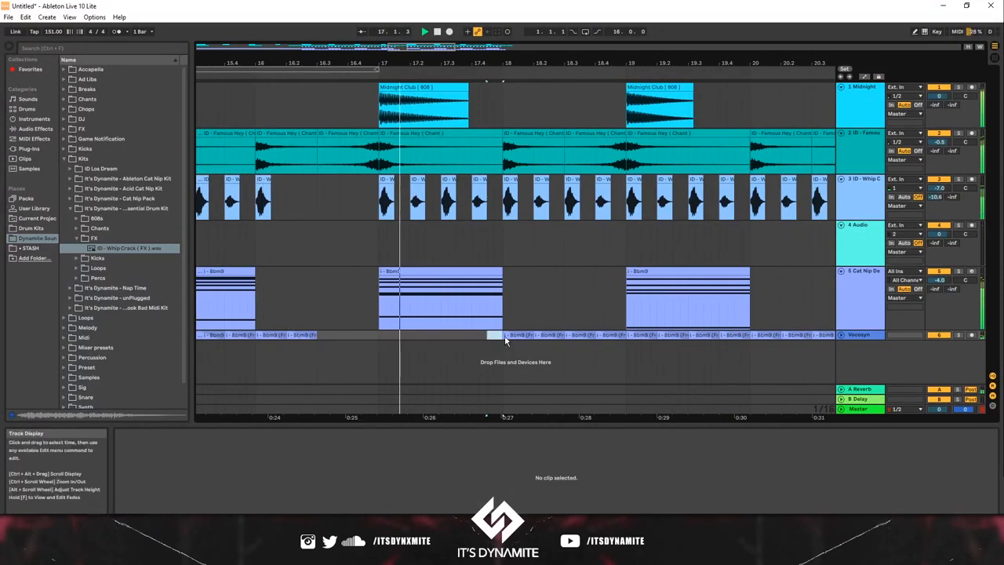
click(557, 333)
key(Delete)
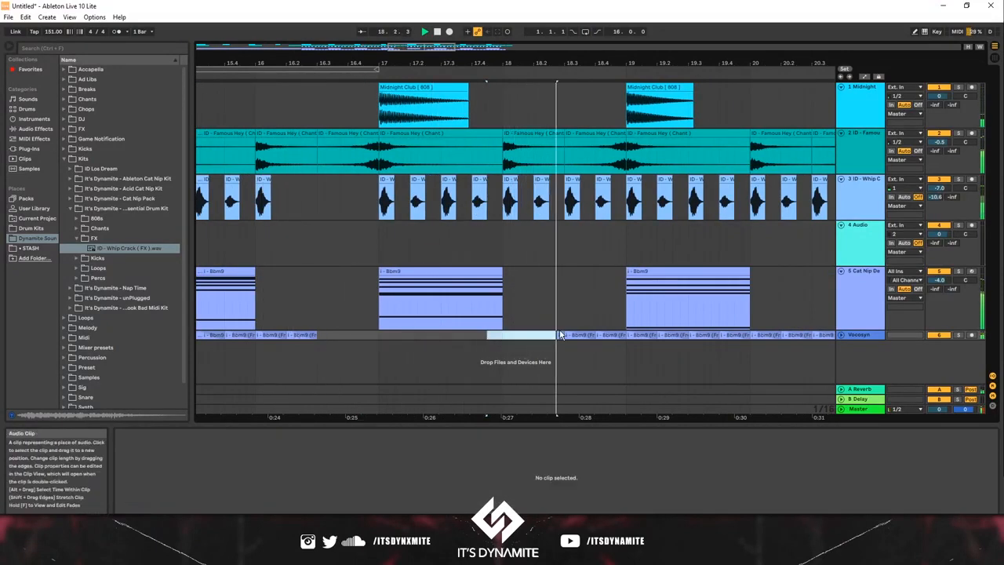
key(space)
key(ctrl+z)
click(367, 328)
key(space)
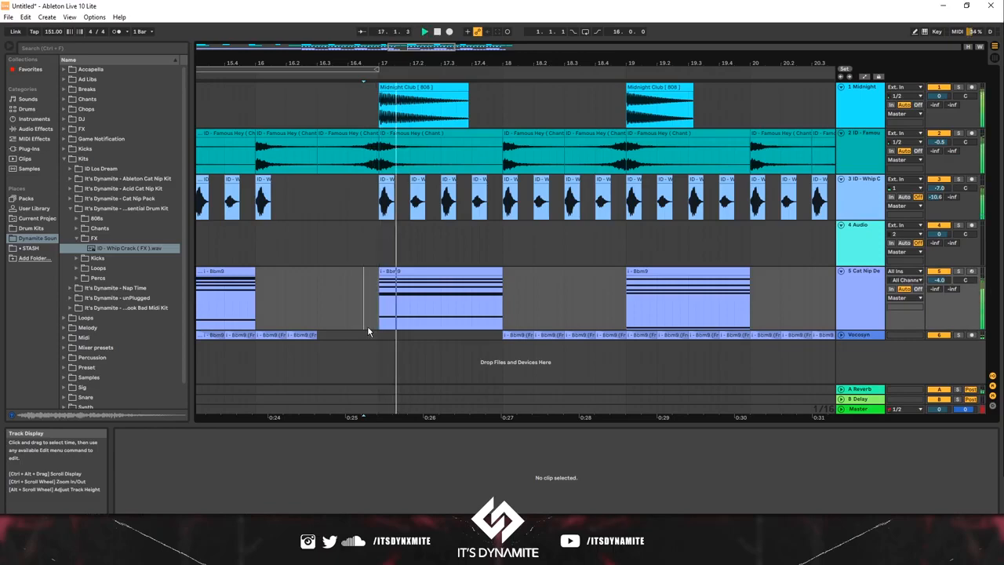
Step: Delete the chord clip and the 808 at bar 19, and play from the end of bar 16 to check
click(652, 274)
key(Delete)
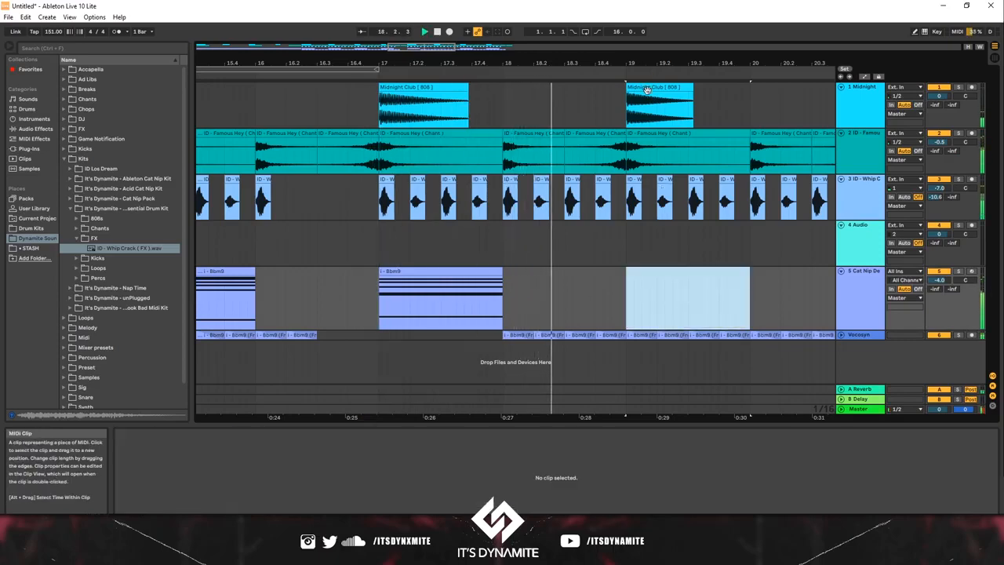
click(649, 88)
key(Delete)
drag(662, 64, 607, 54)
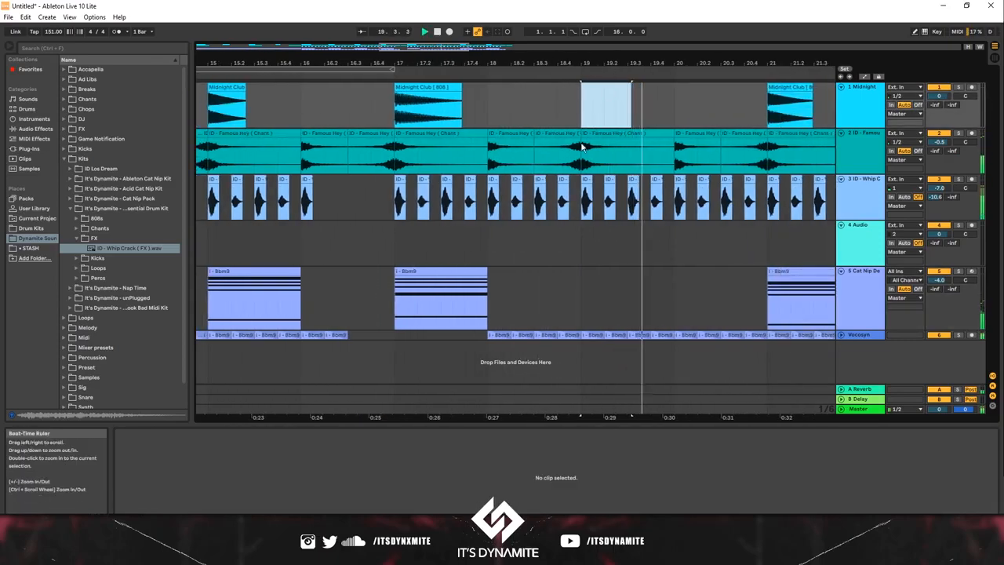
key(space)
click(370, 249)
key(space)
Step: Try clearing the Vocosyn clips in bar 20
click(591, 337)
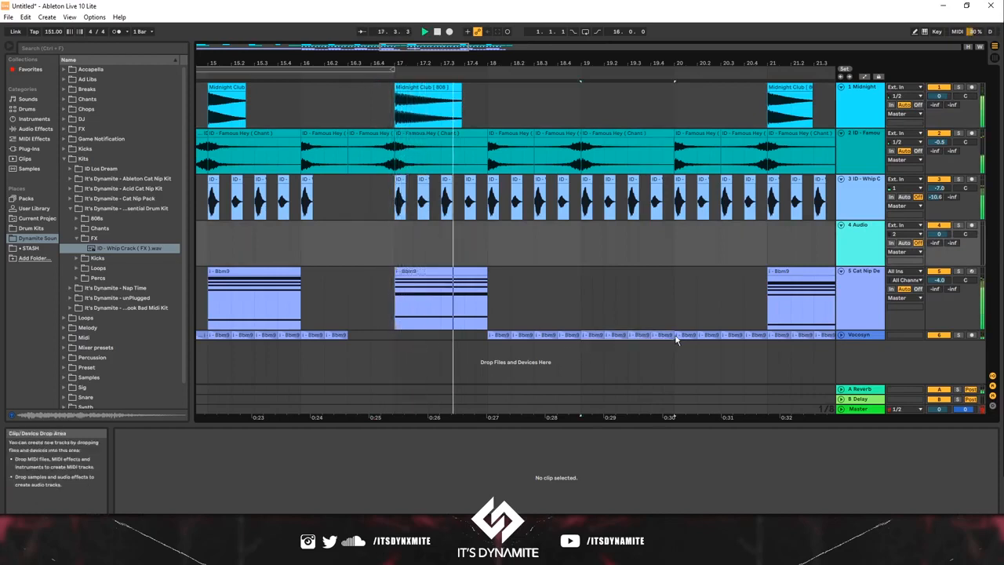
drag(676, 338, 485, 335)
key(ctrl+d)
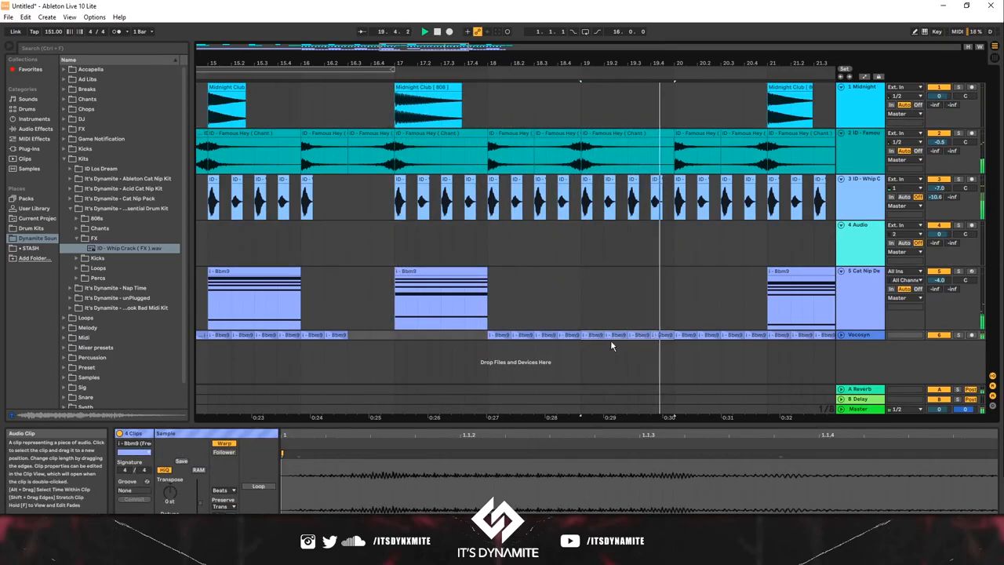
click(680, 349)
click(678, 335)
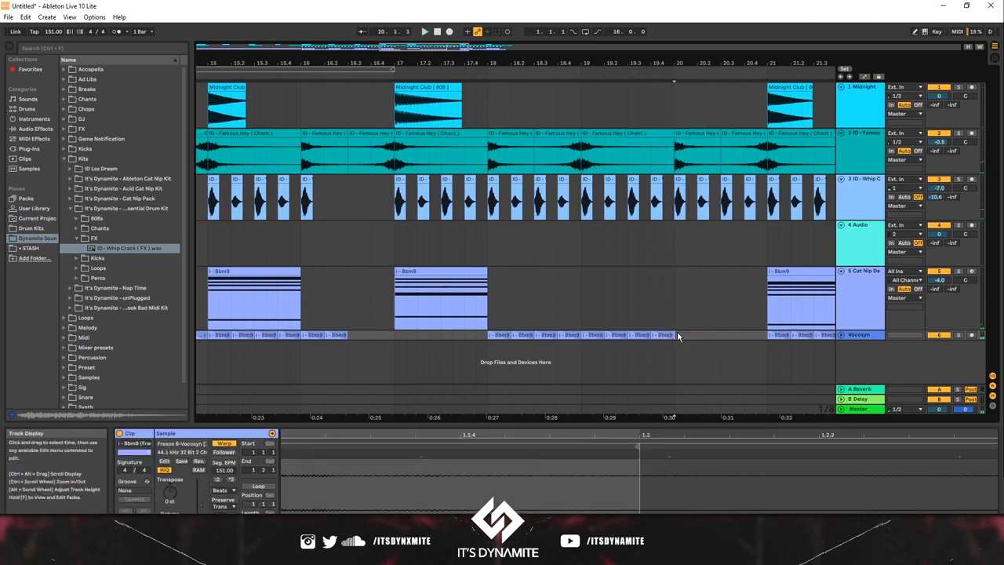
click(322, 306)
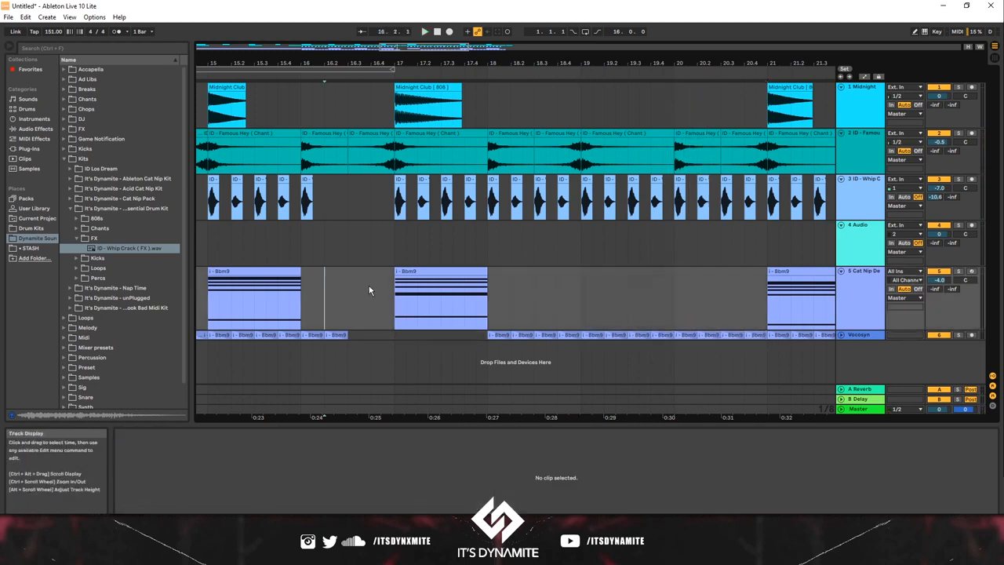
mouse_move(396, 287)
mouse_down()
mouse_move(679, 312)
mouse_move(770, 336)
mouse_move(585, 335)
mouse_move(779, 333)
mouse_up()
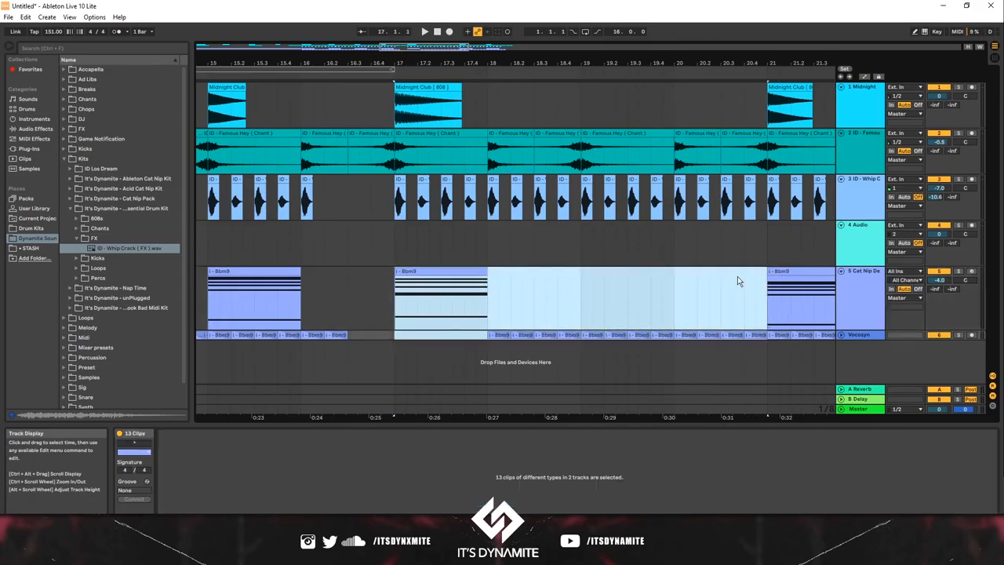
drag(592, 62, 572, 4)
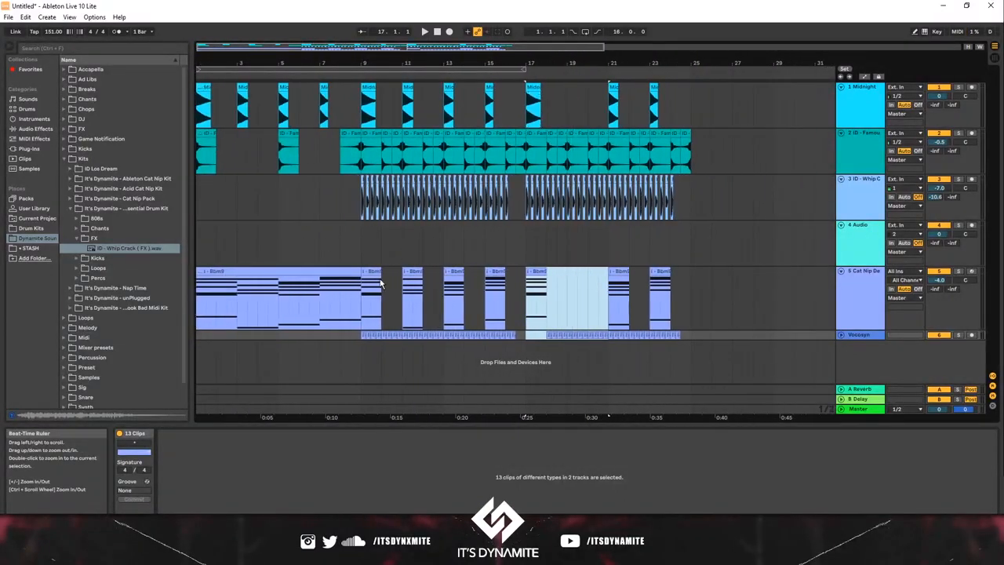
click(453, 284)
click(409, 340)
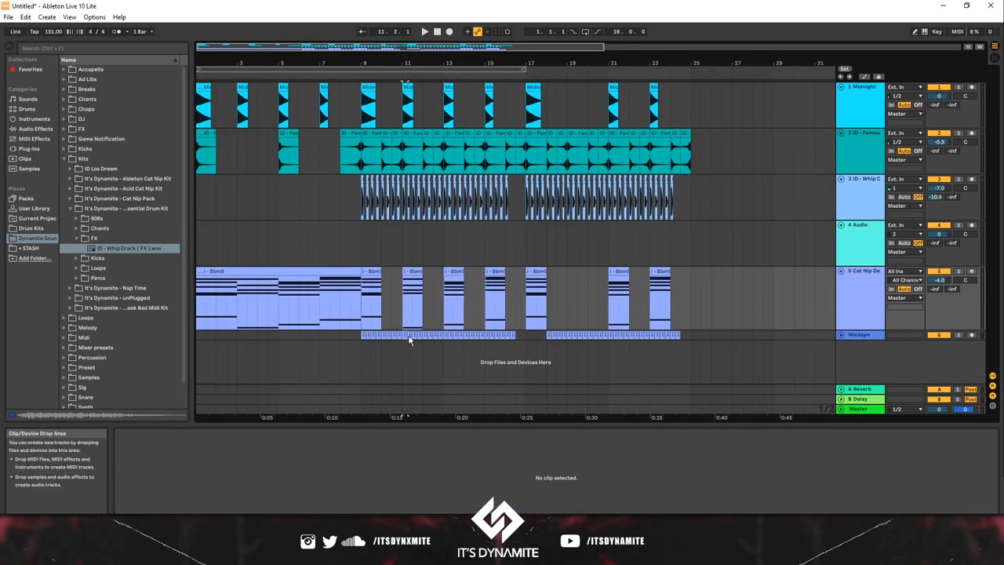
click(445, 337)
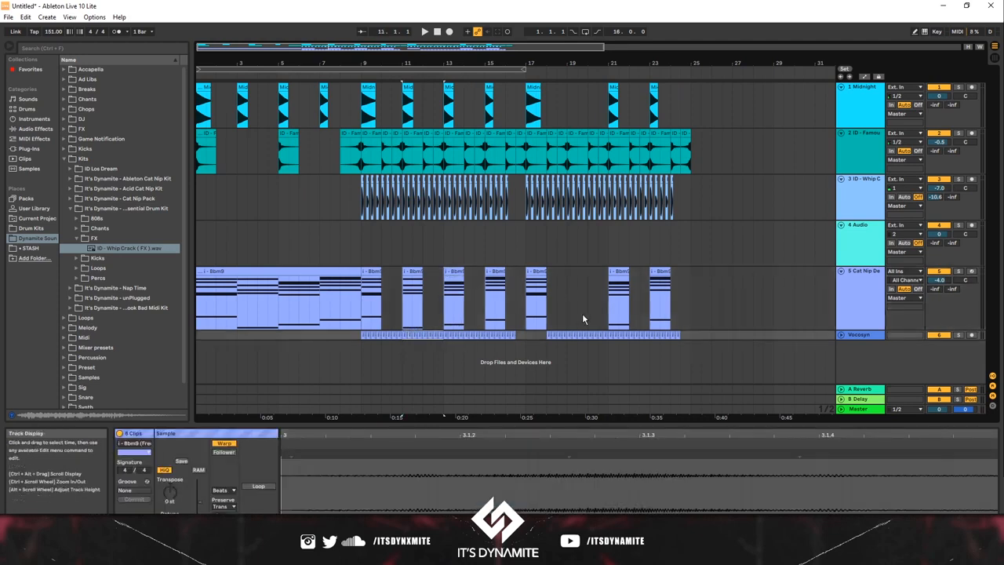
Step: Delete the chord clip at bar 23 and refill the Vocosyn track through bar 24 with duplicates of the bar 21 clips
click(659, 271)
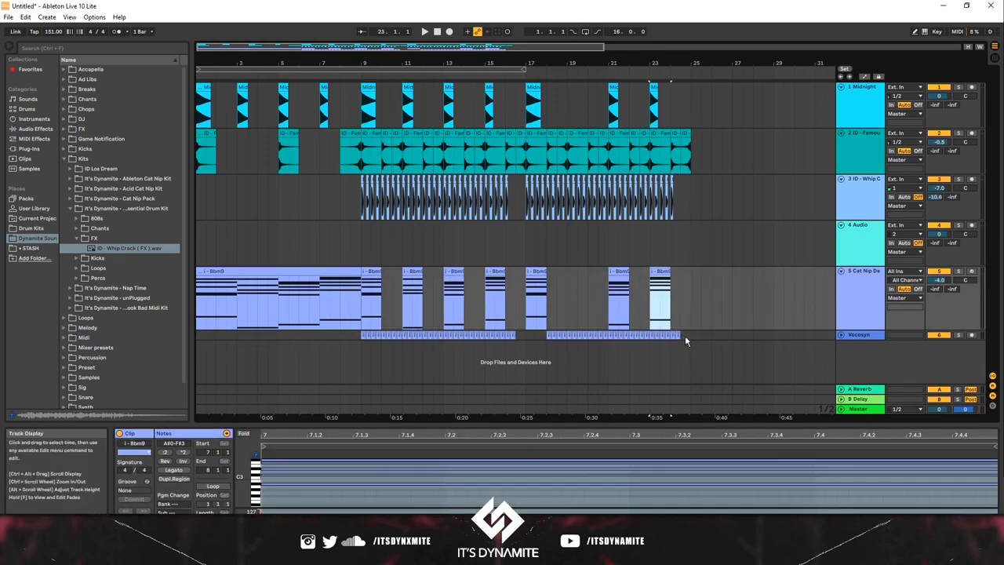
key(Delete)
drag(687, 336, 606, 338)
key(Delete)
click(626, 337)
key(ctrl+s)
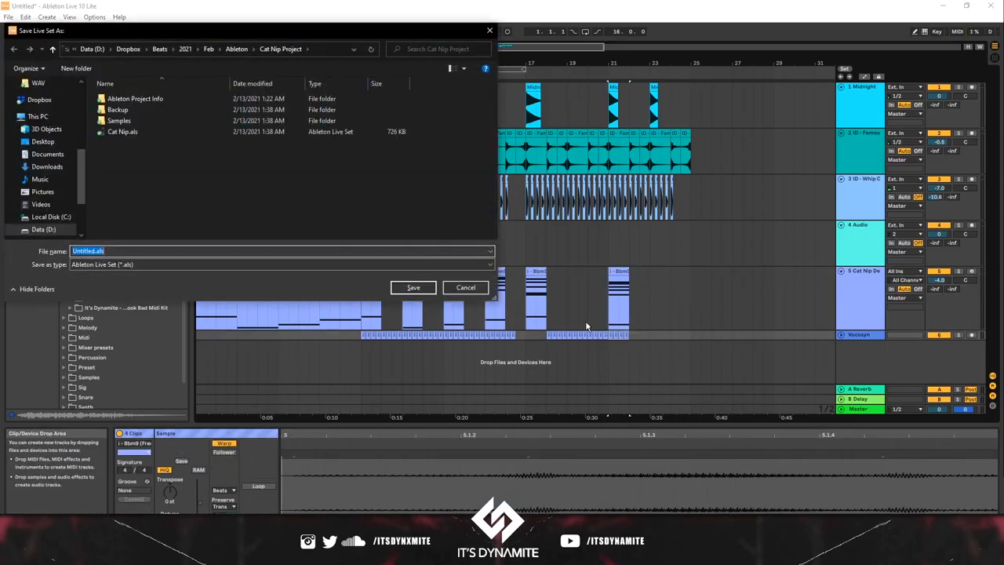
click(466, 288)
key(ctrl+z)
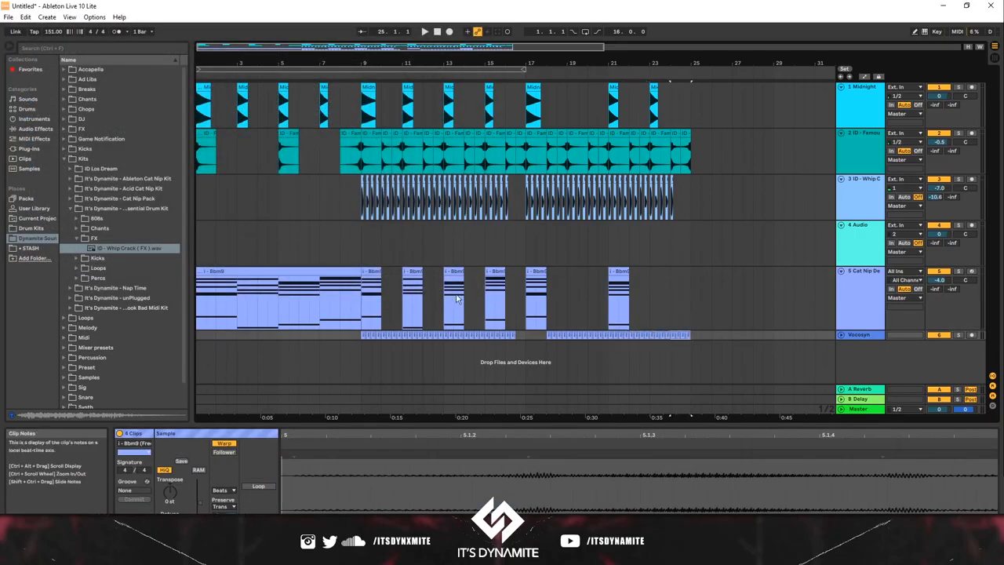
Step: Play from bar 17 and delete the Vocosyn clips across bar 21
click(448, 298)
click(524, 297)
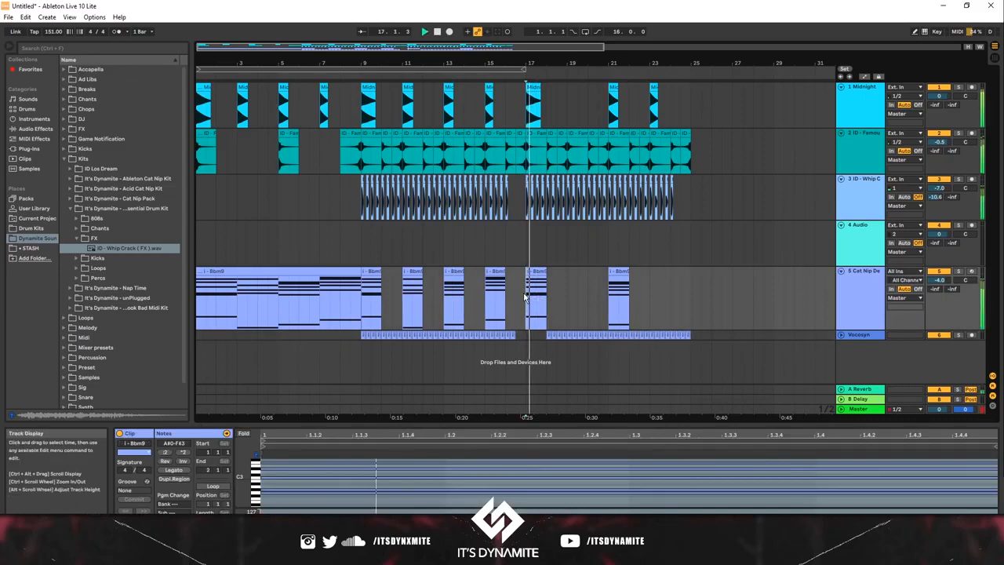
click(625, 336)
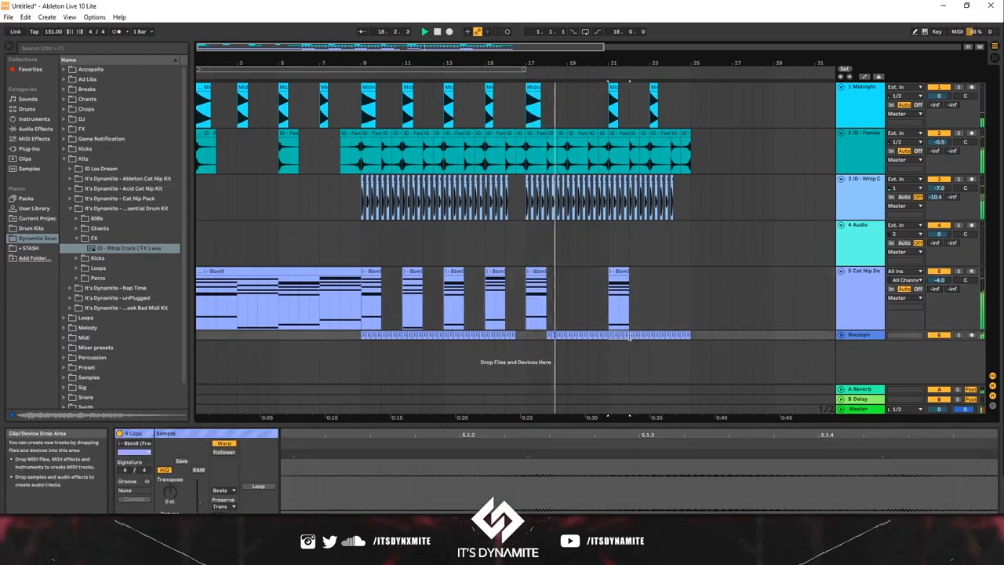
click(620, 336)
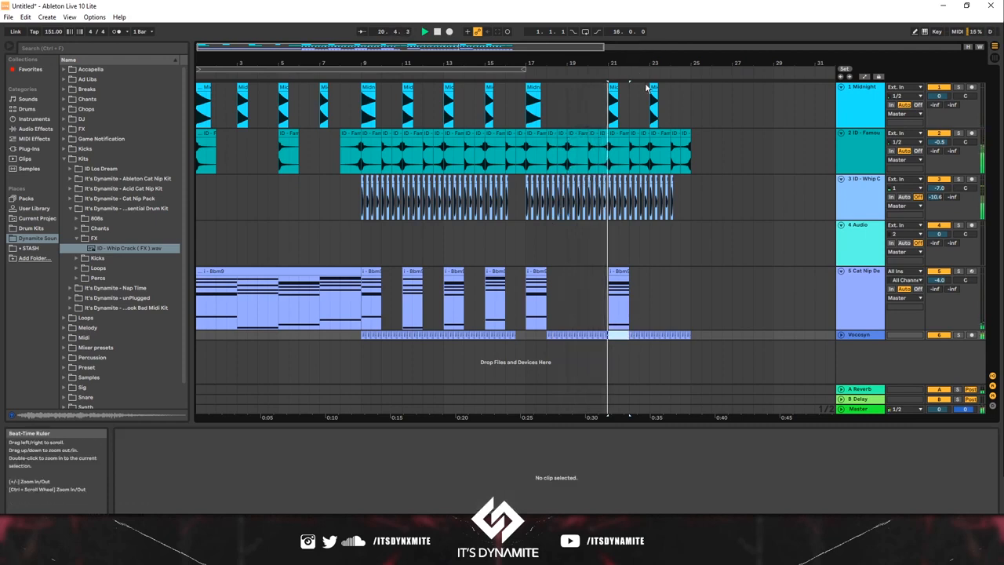
Step: Delete the 808 at bar 23 and duplicate bars 17 to 24 of all tracks to bar 25
drag(648, 87, 525, 339)
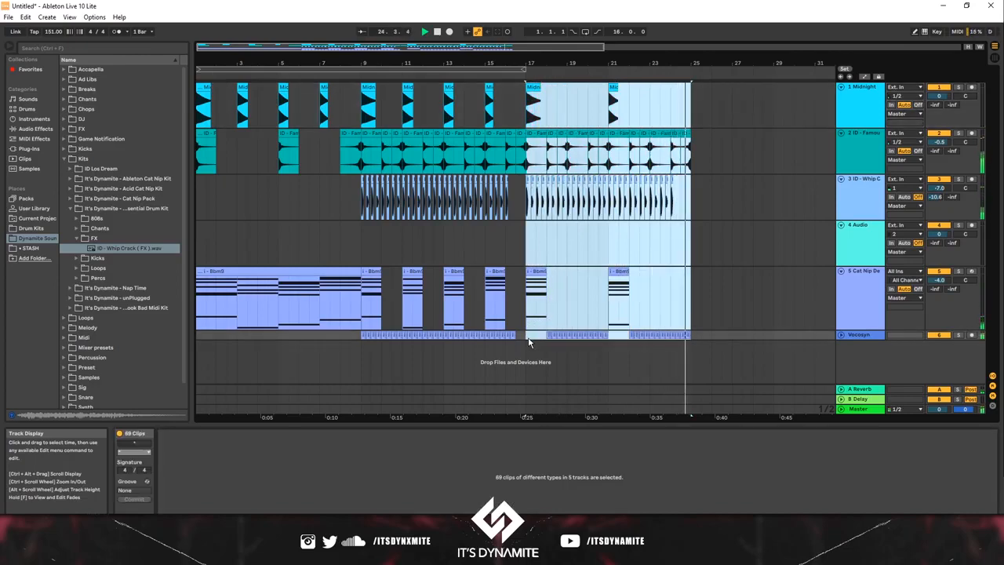
key(ctrl+d)
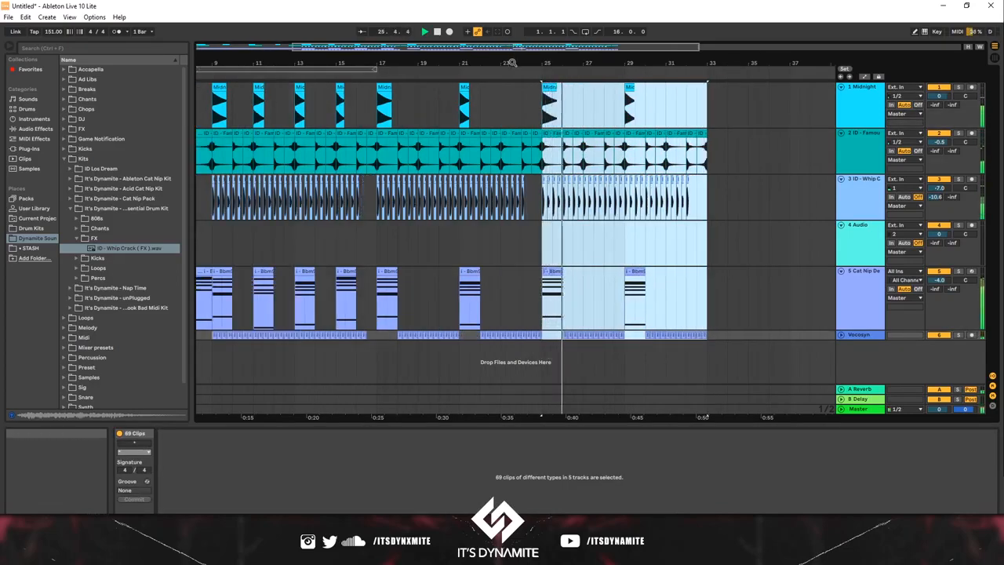
mouse_move(512, 63)
mouse_down()
mouse_move(499, 52)
mouse_move(514, 59)
mouse_up()
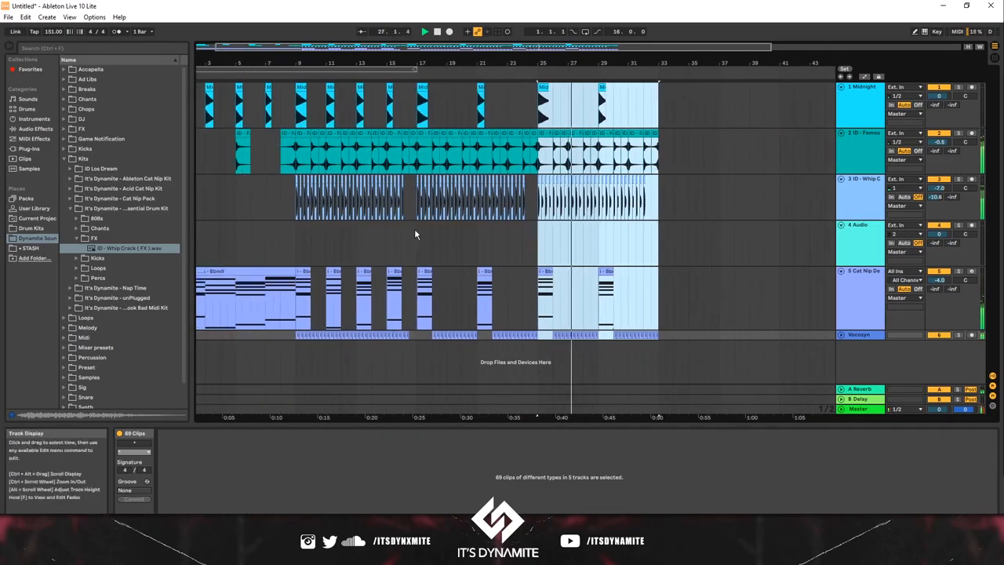
drag(415, 233, 485, 236)
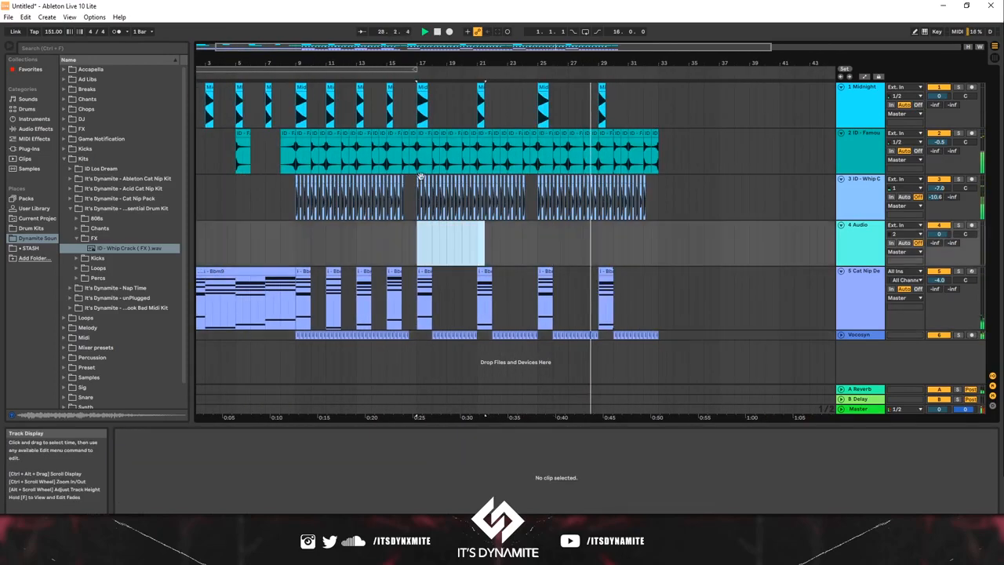
Step: Copy the Midnight Club 808 from bar 15 to bar 31
click(389, 95)
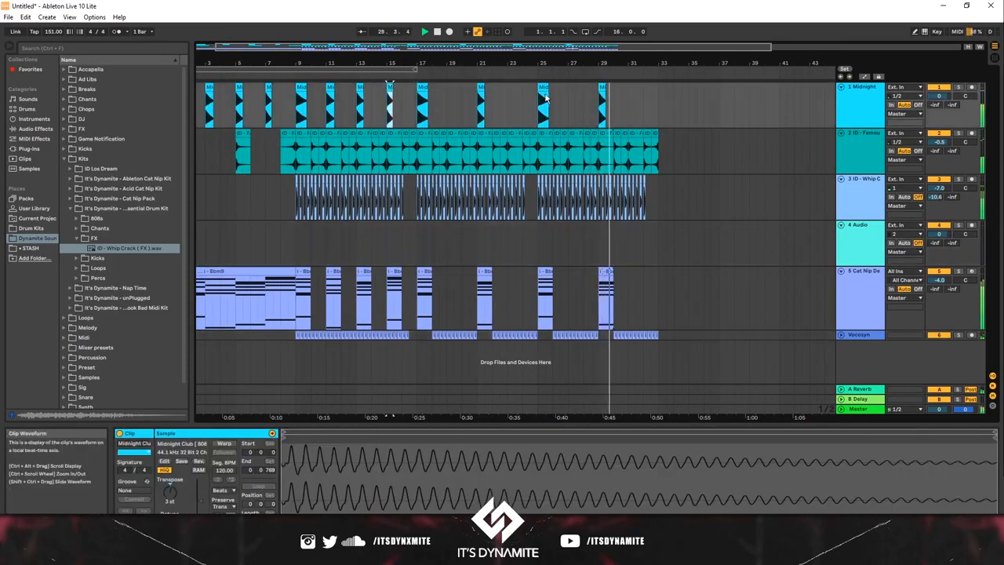
click(635, 93)
key(ctrl+v)
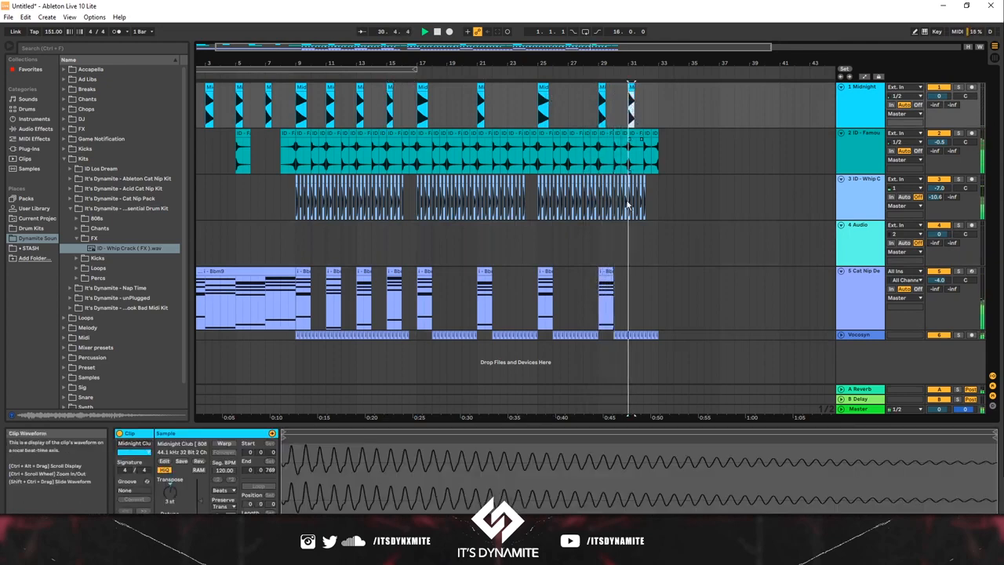
Step: Split off bars 7 and 8 of the intro chord clip as a copy at bar 31, and play from bar 8
click(266, 292)
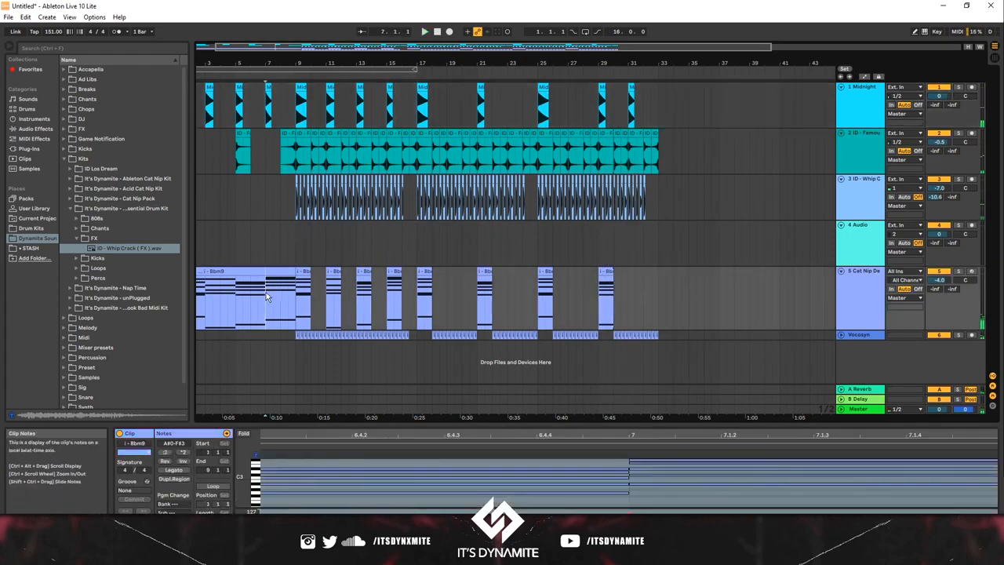
drag(279, 275, 642, 283)
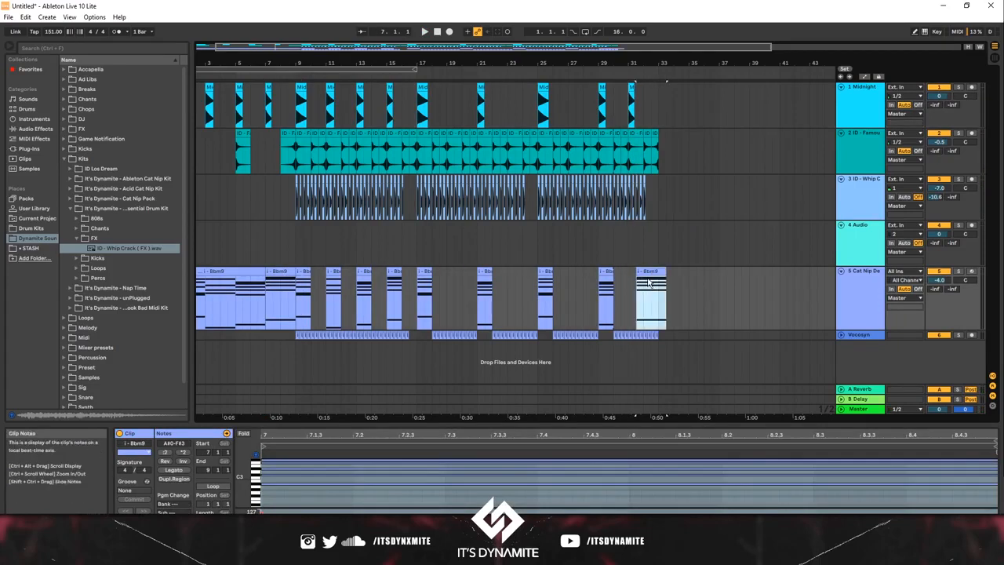
click(292, 302)
key(space)
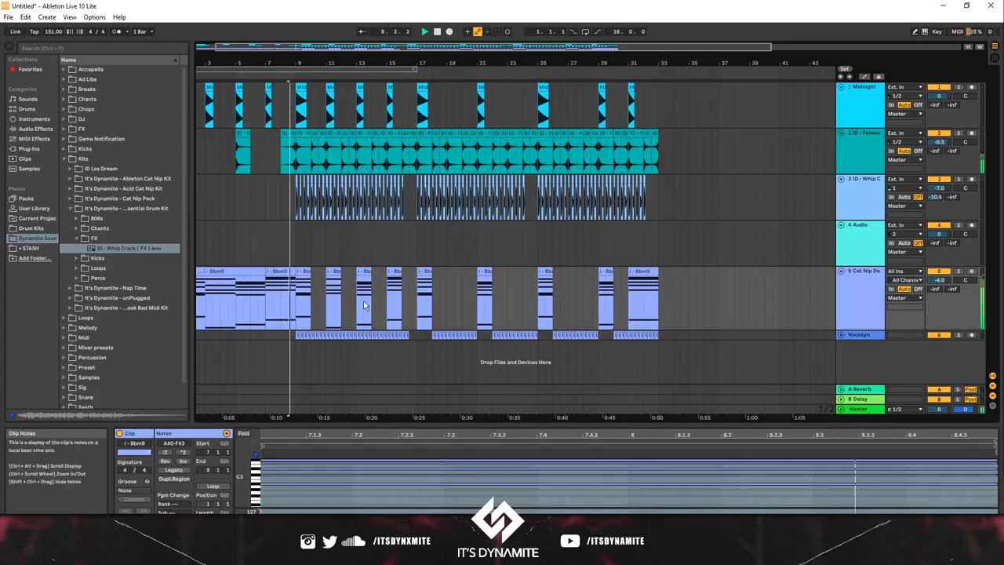
Step: Loop the arrangement from bar 17 through bar 32
click(655, 337)
drag(656, 339, 284, 122)
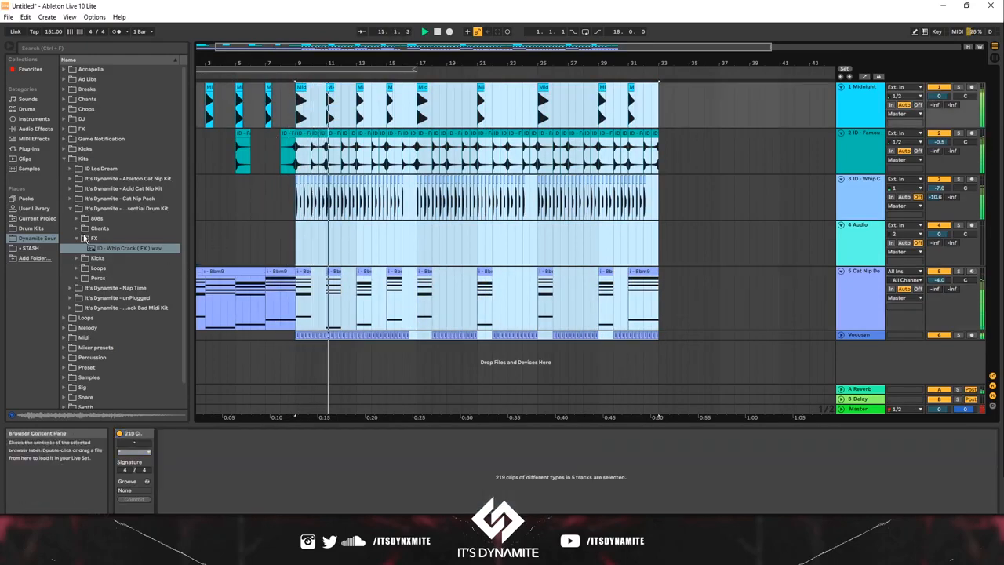
click(424, 241)
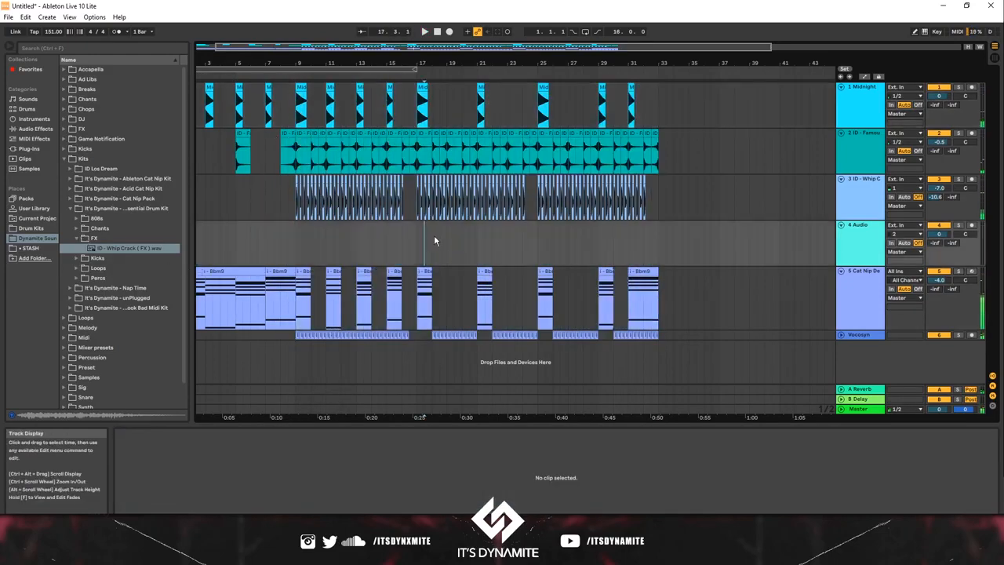
drag(424, 241, 525, 242)
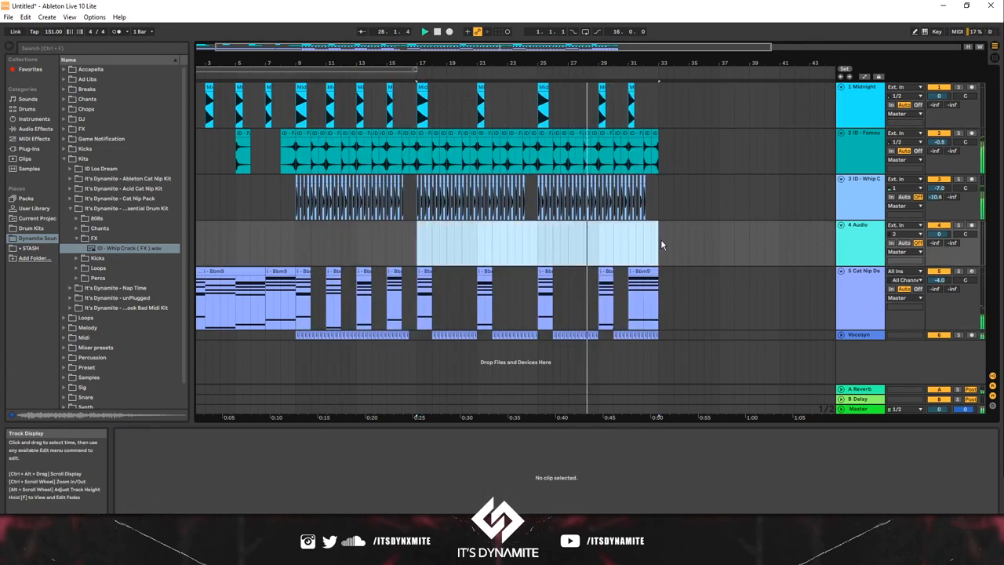
key(ctrl+l)
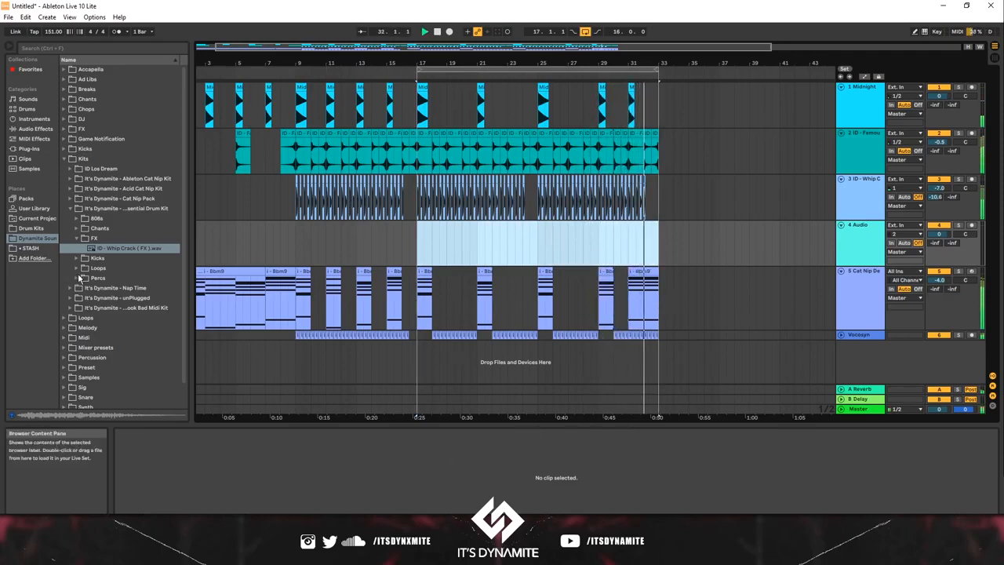
Step: Replace the Vocosyn clips in bars 31 and 32 with a copy of those from bars 15 and 16
click(628, 336)
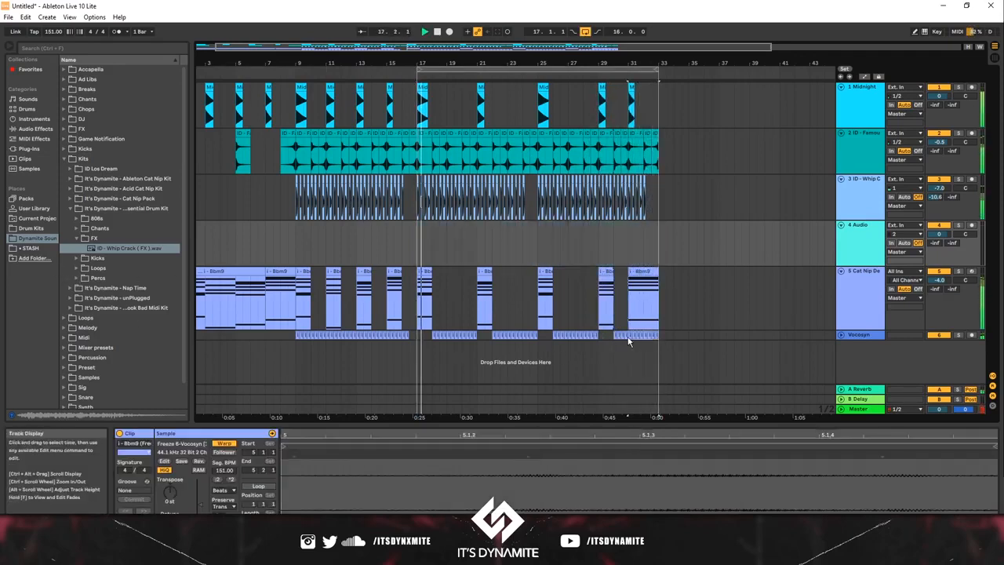
click(298, 348)
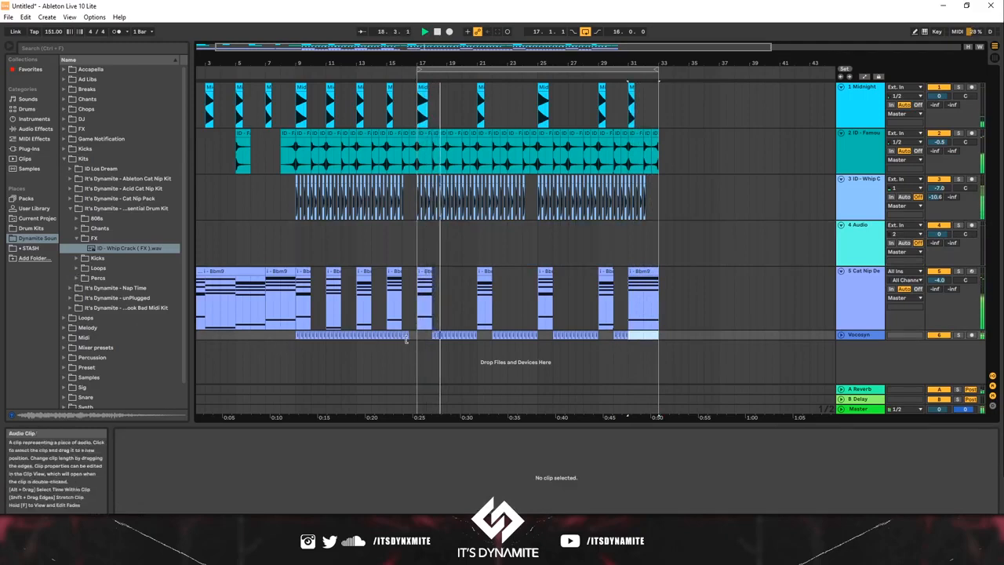
drag(416, 337, 387, 338)
click(630, 335)
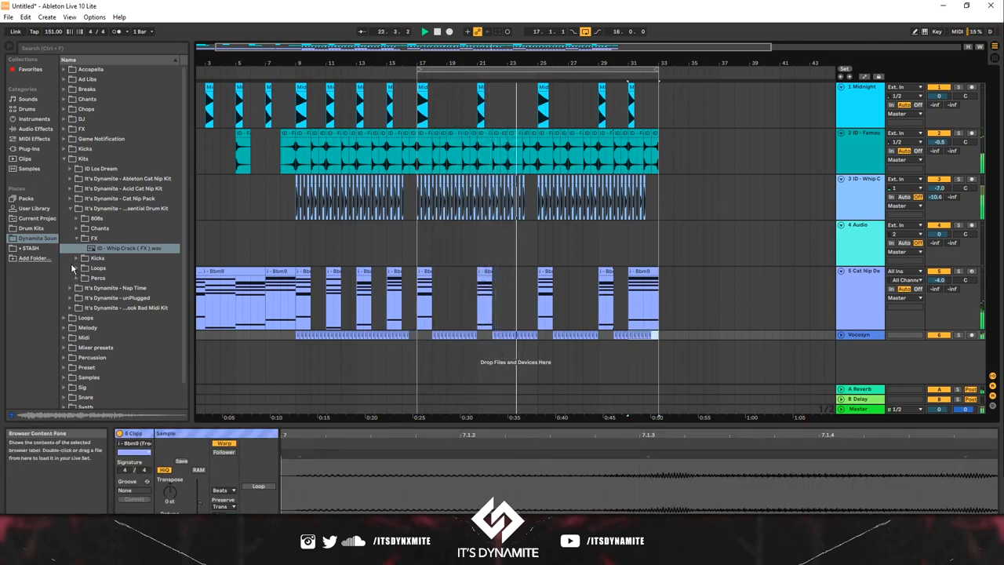
Step: Add the ID - Night Club ( 808 ) sample from the kit's 808s folder to track 4 at bar 17 and audition it
click(75, 219)
drag(118, 227, 417, 236)
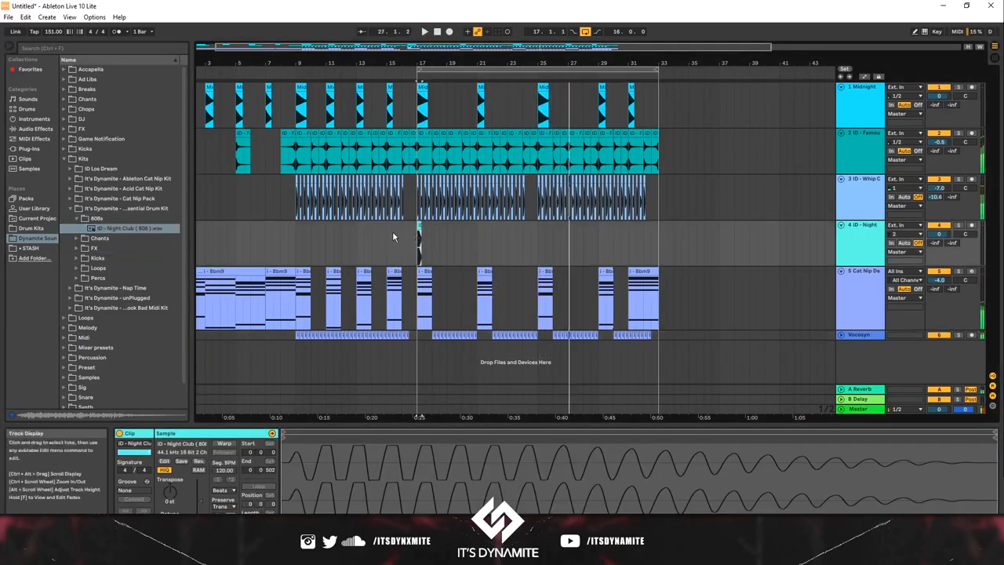
click(396, 235)
drag(422, 55, 423, 59)
key(space)
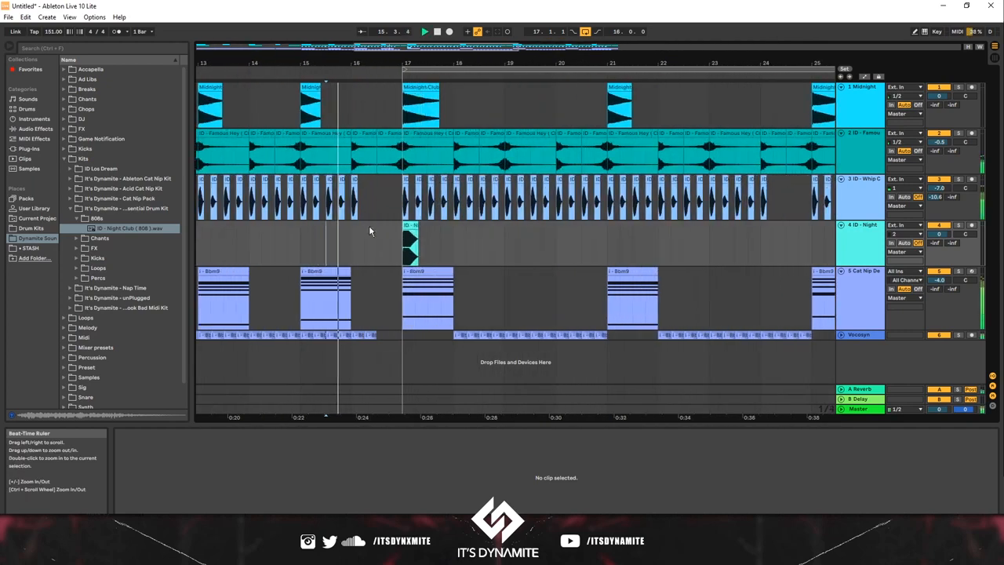
Step: Transpose the Night Club 808 clip at bar 17 to 1 st, trim it to one beat, and play it back
click(411, 226)
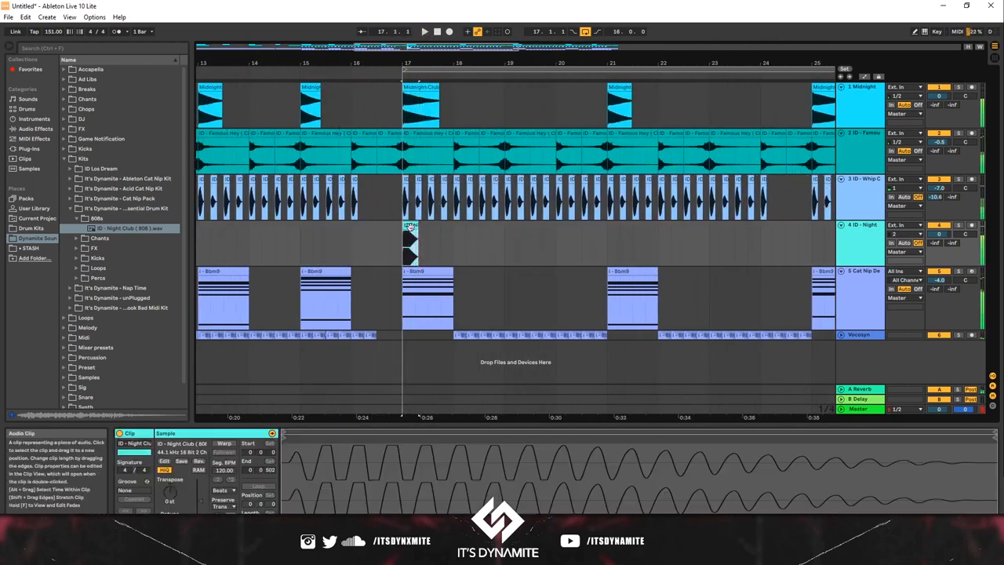
drag(172, 495, 174, 484)
key(space)
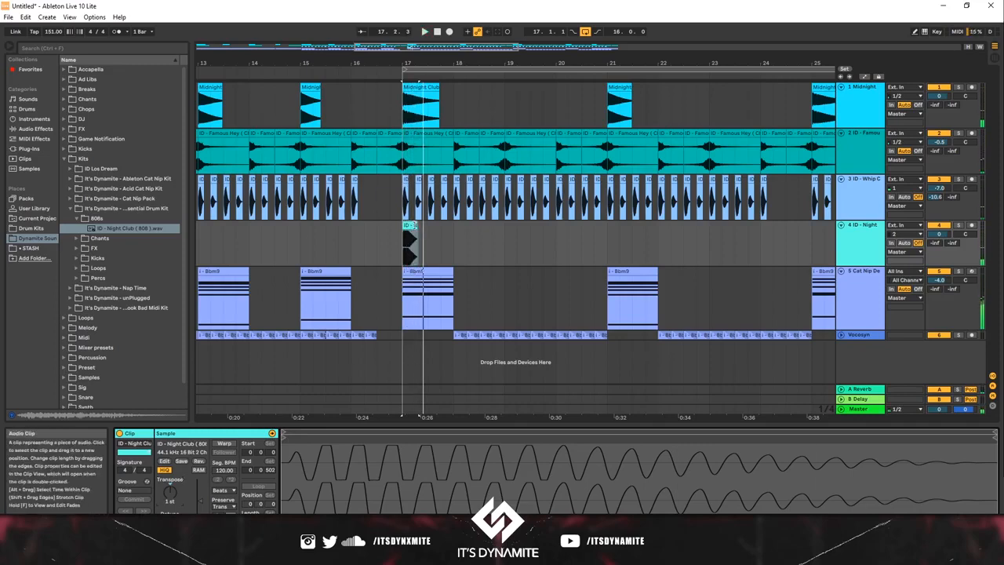
drag(419, 227, 415, 228)
key(space)
key(space)
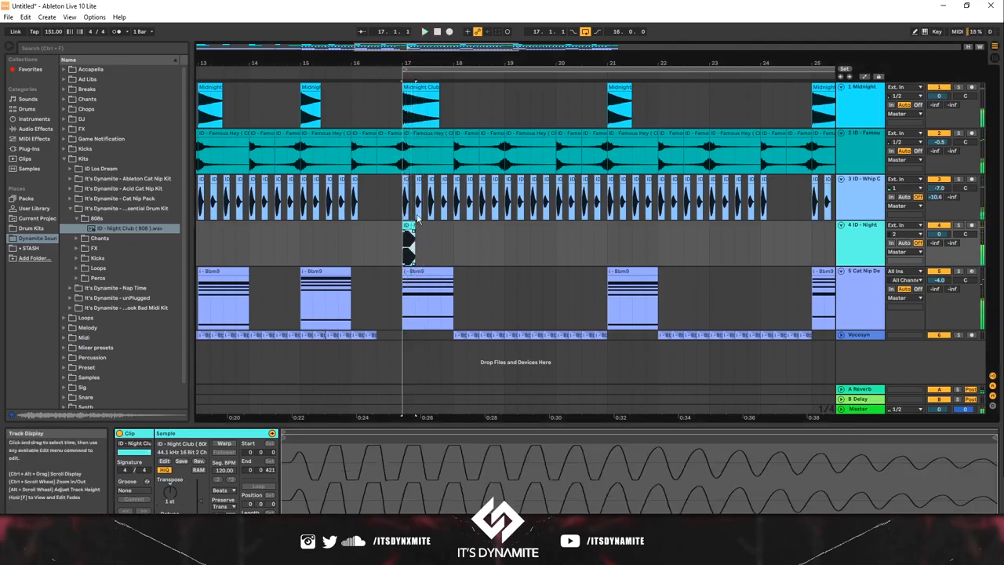
Step: Duplicate the Night Club 808 into a five-hit pattern filling bar 17, with three-quarter-beat third and fourth hits and a half-beat final hit
scroll(413, 245, up, 5)
scroll(414, 249, down, 1)
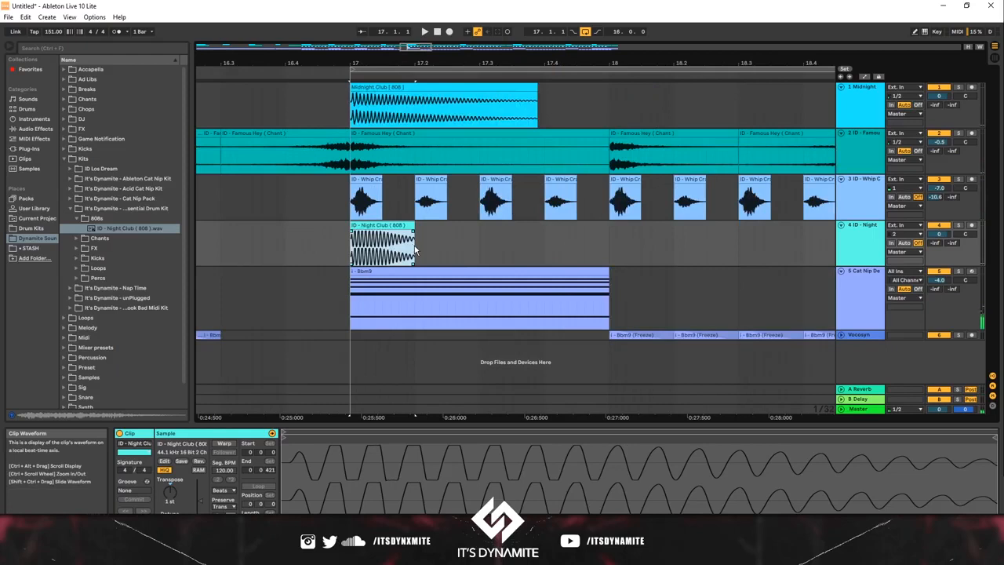
key(ctrl+d)
key(ctrl+d)
drag(545, 228, 529, 232)
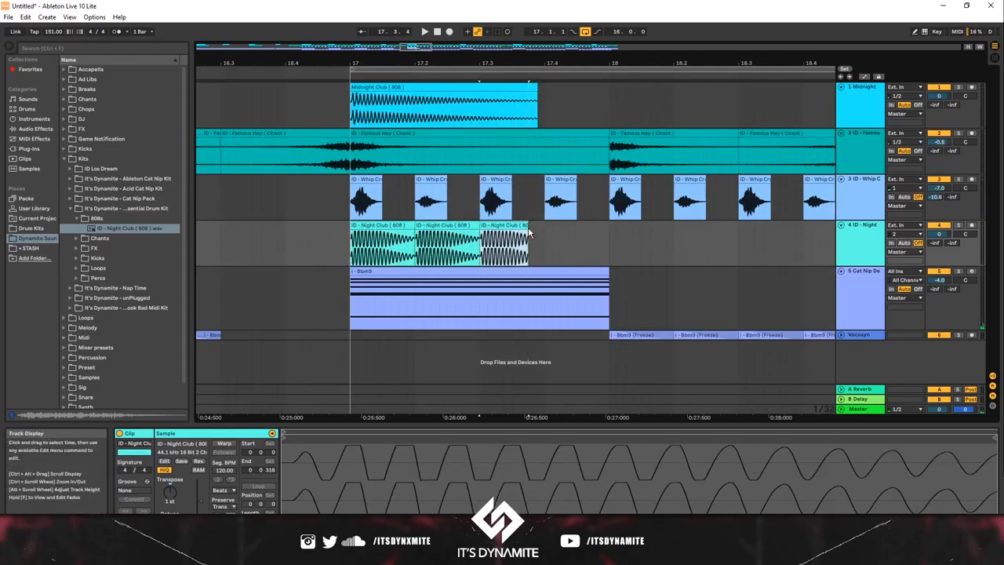
key(ctrl+d)
key(ctrl+d)
drag(626, 229, 610, 227)
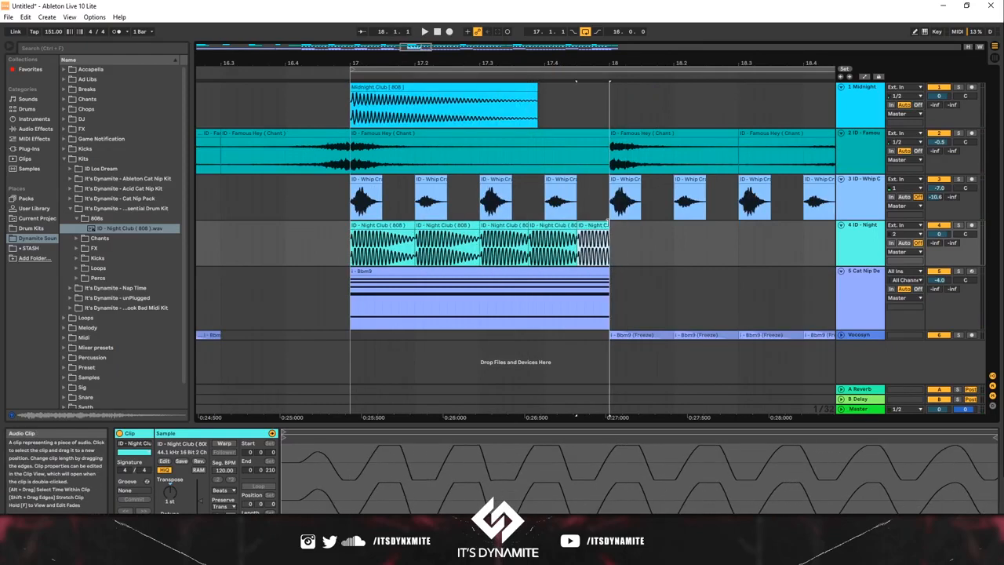
Step: Duplicate the bar 17 Night Club 808 pattern through bar 21, with the bar 21 copy transposed to 8 st
click(365, 246)
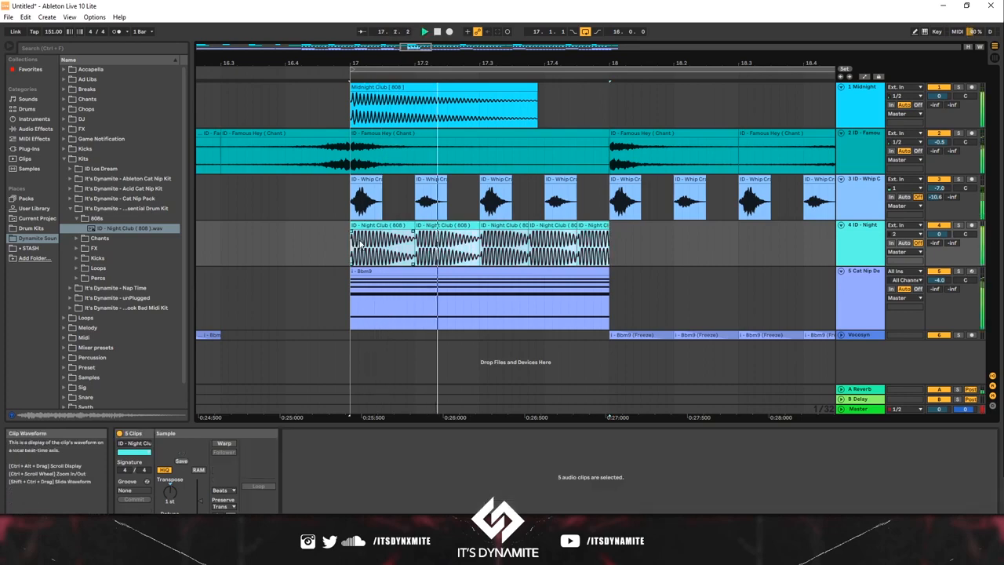
key(ctrl+d)
key(ctrl+d)
drag(494, 65, 445, 65)
key(ctrl+d)
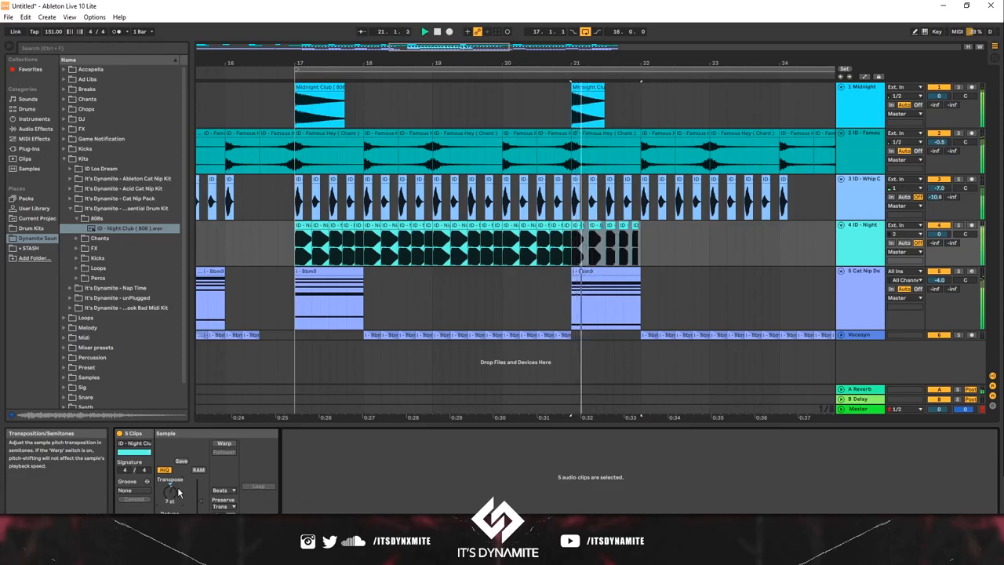
Step: Extend the transposed Night Club 808 clips in bar 21 to close the gaps between hits while the drop plays
click(268, 298)
click(584, 228)
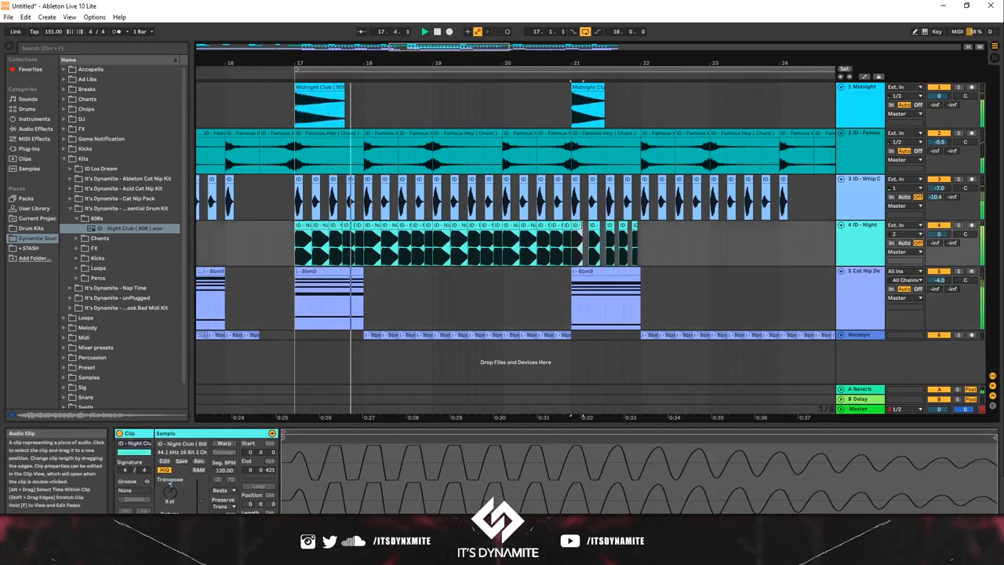
click(611, 227)
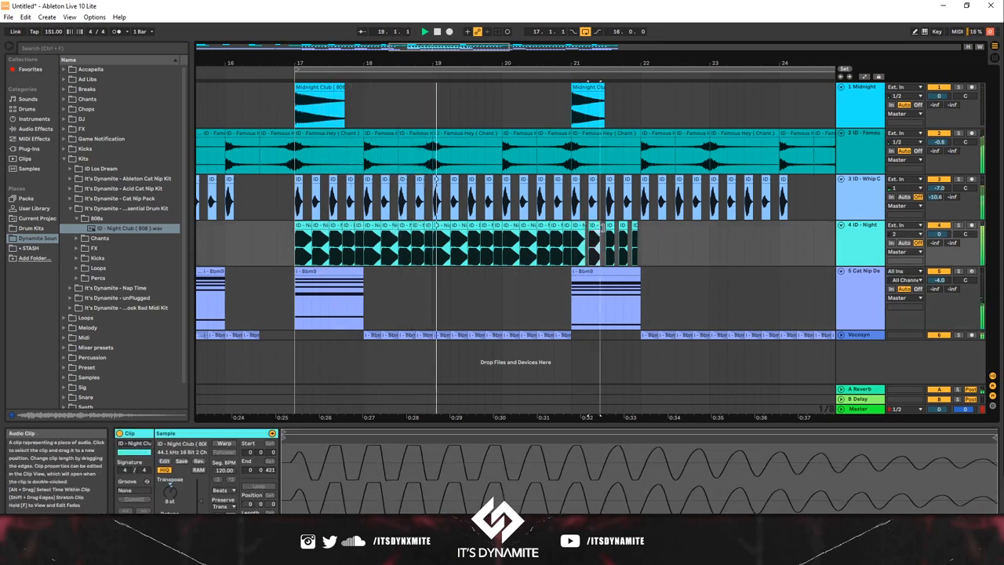
click(618, 227)
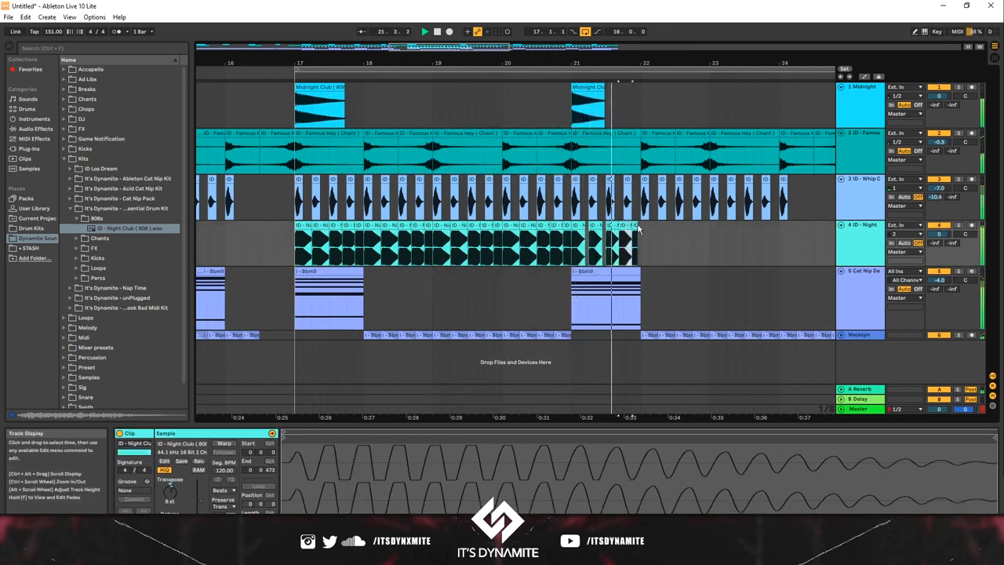
drag(638, 226, 579, 251)
key(space)
Step: Duplicate the bar 21 Night Club 808 pattern through bar 24 and play from just before bar 17
key(ctrl+d)
key(ctrl+d)
key(ctrl+d)
key(ctrl+d)
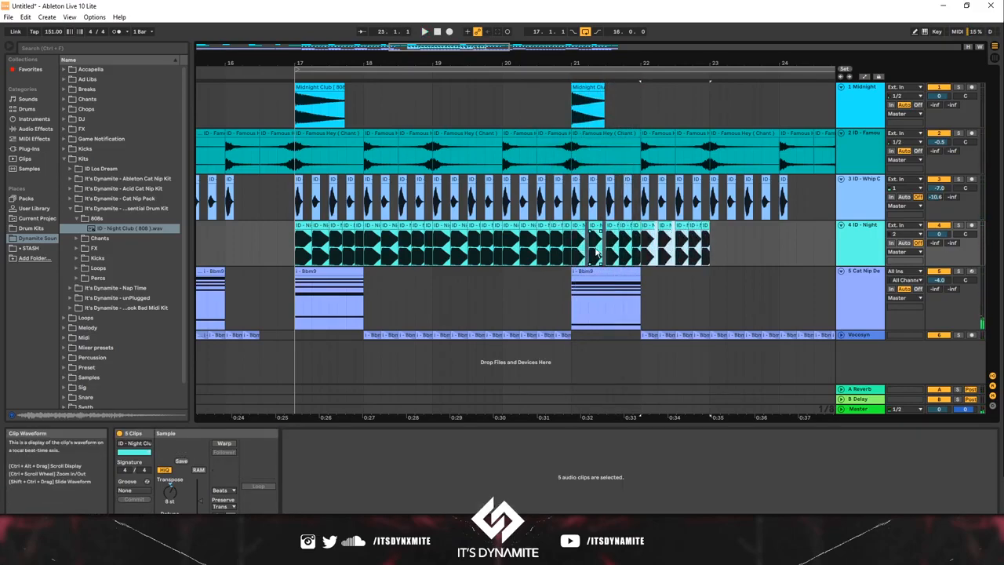
key(ctrl+z)
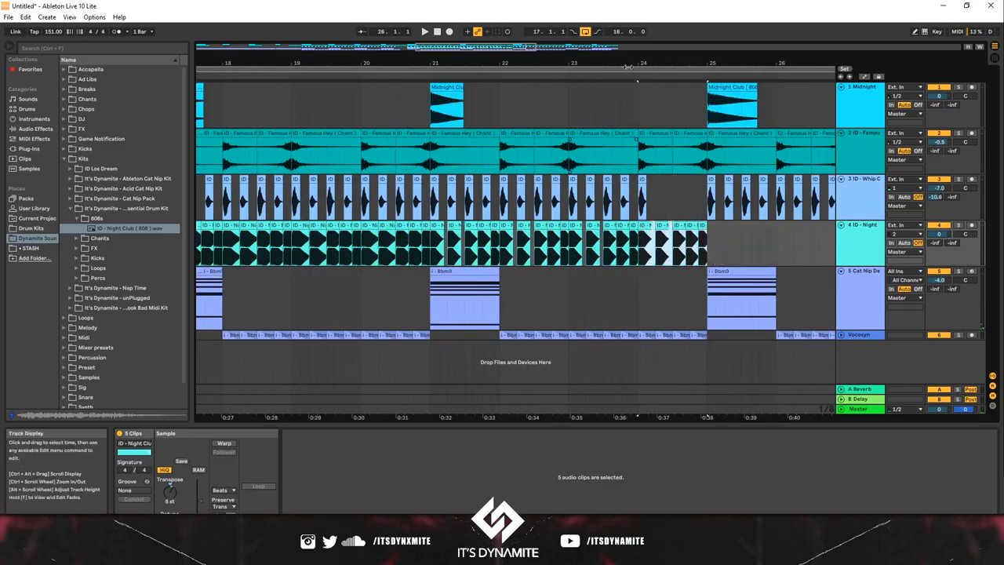
drag(627, 67, 628, 32)
click(468, 258)
key(space)
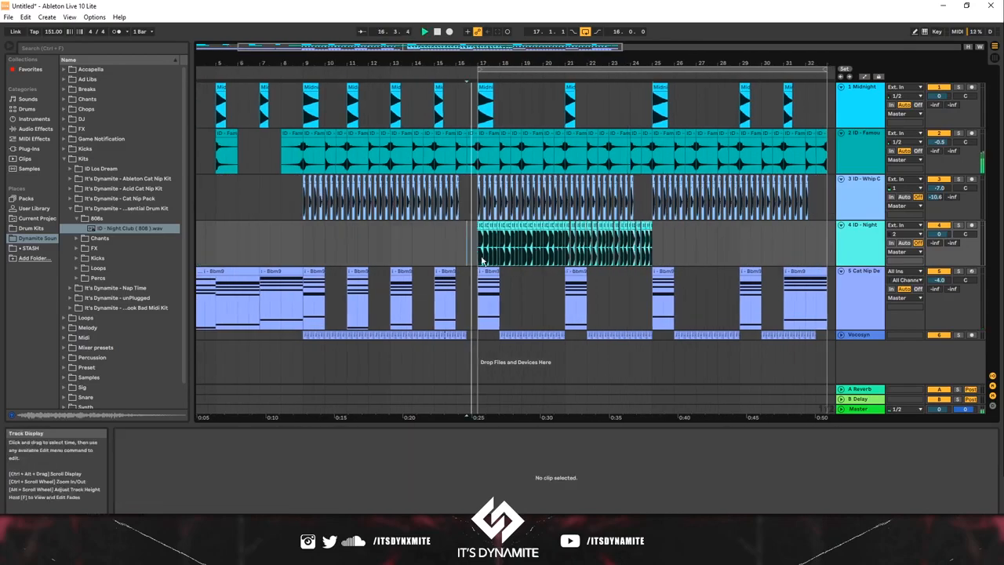
drag(662, 229, 641, 233)
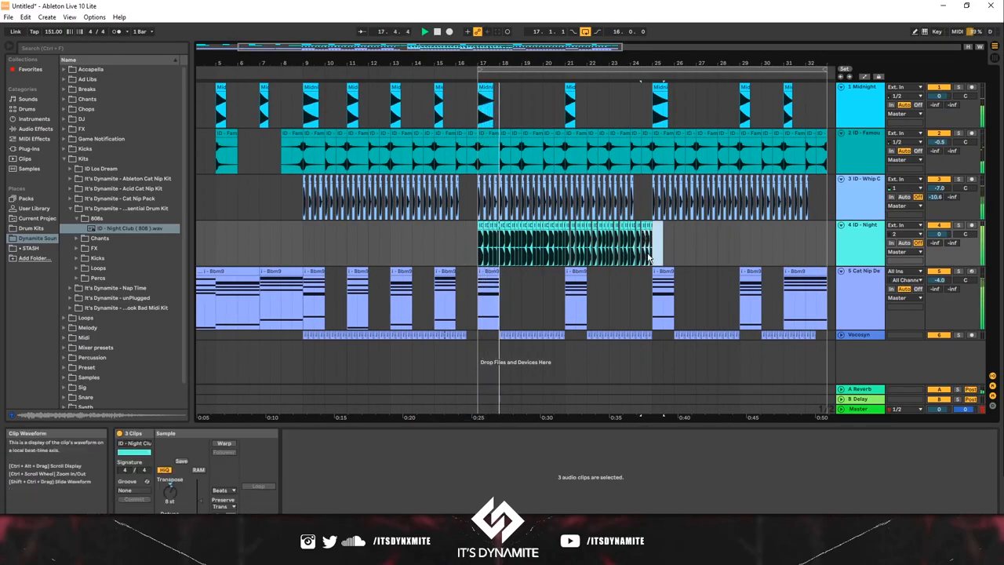
drag(628, 59, 594, 71)
click(626, 236)
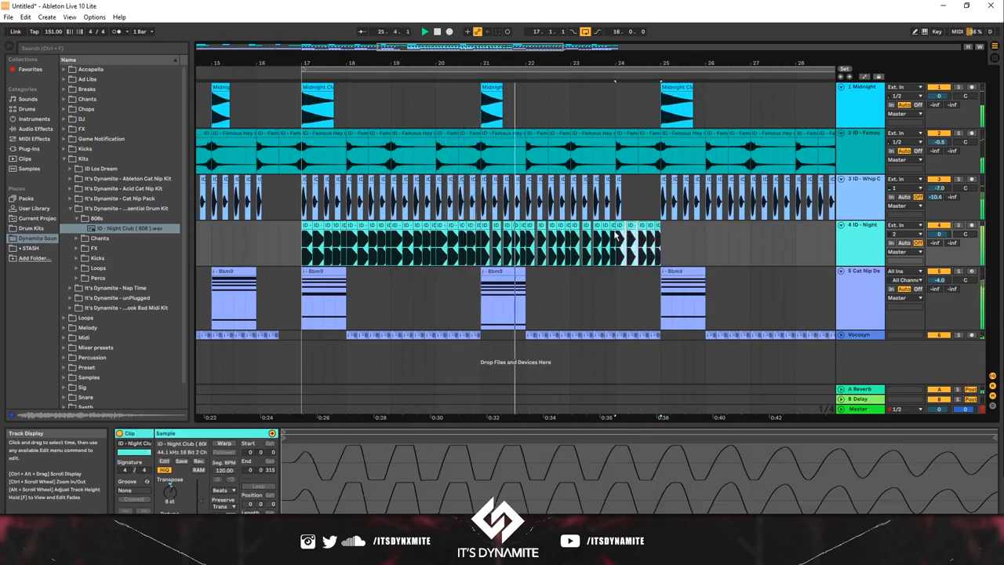
key(ctrl+d)
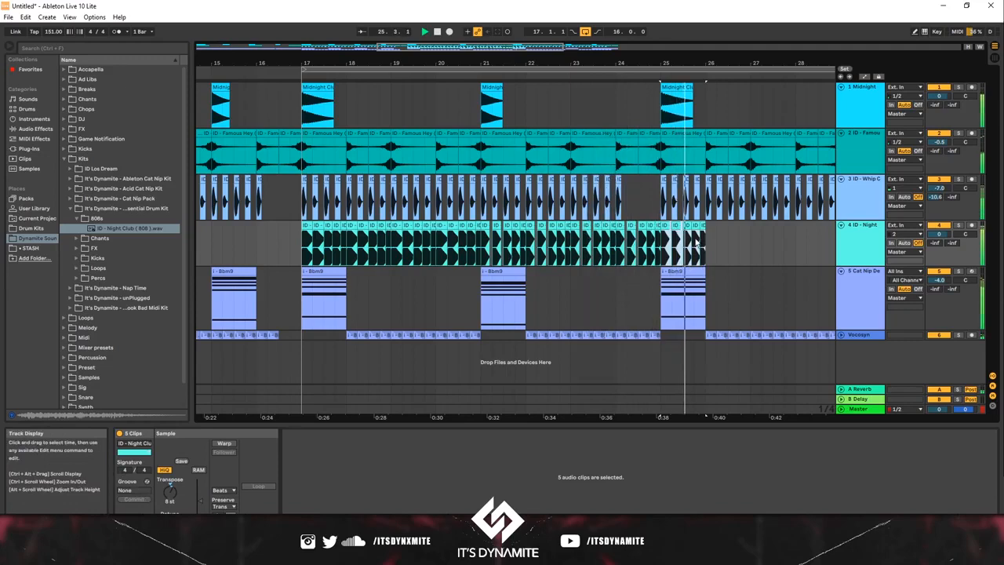
key(Delete)
Step: Duplicate the Night Club 808 clips of bars 17 to 24 to bar 25
click(426, 245)
drag(426, 245, 304, 245)
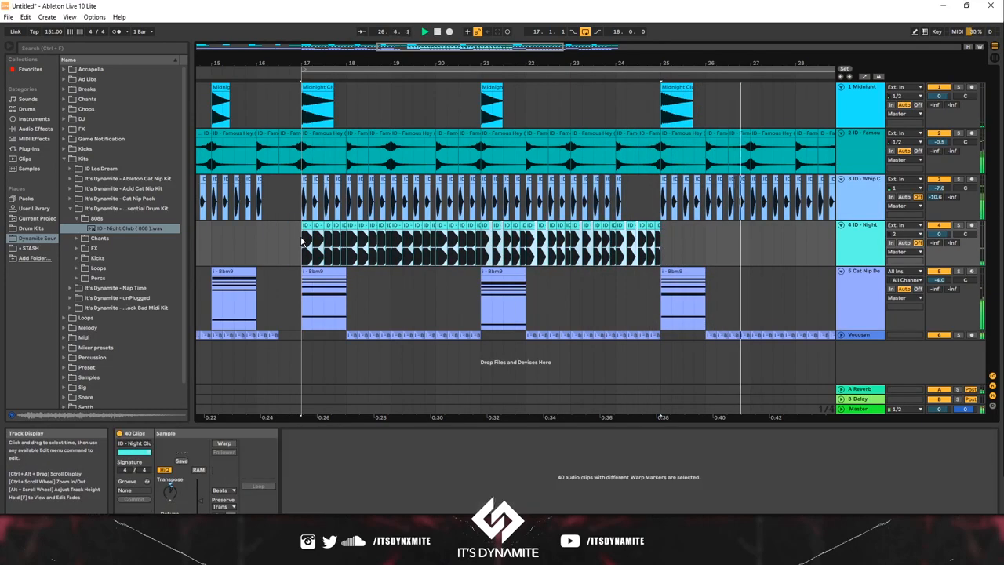
key(ctrl+d)
Step: Transpose the Night Club 808 clips in bars 31 and 32 to -1 st and clear the overhang past the loop end
drag(735, 237, 618, 237)
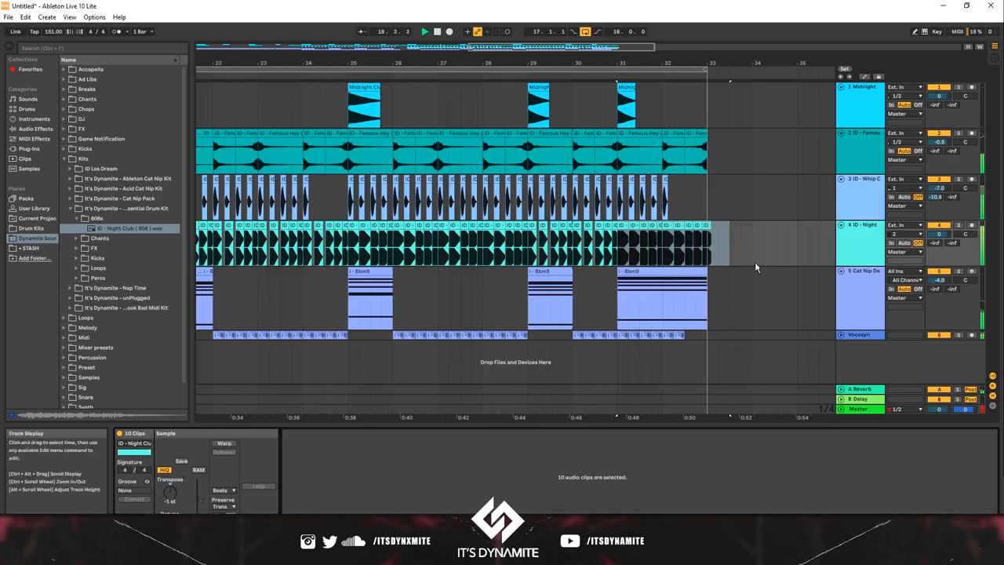
drag(755, 261, 711, 258)
click(705, 258)
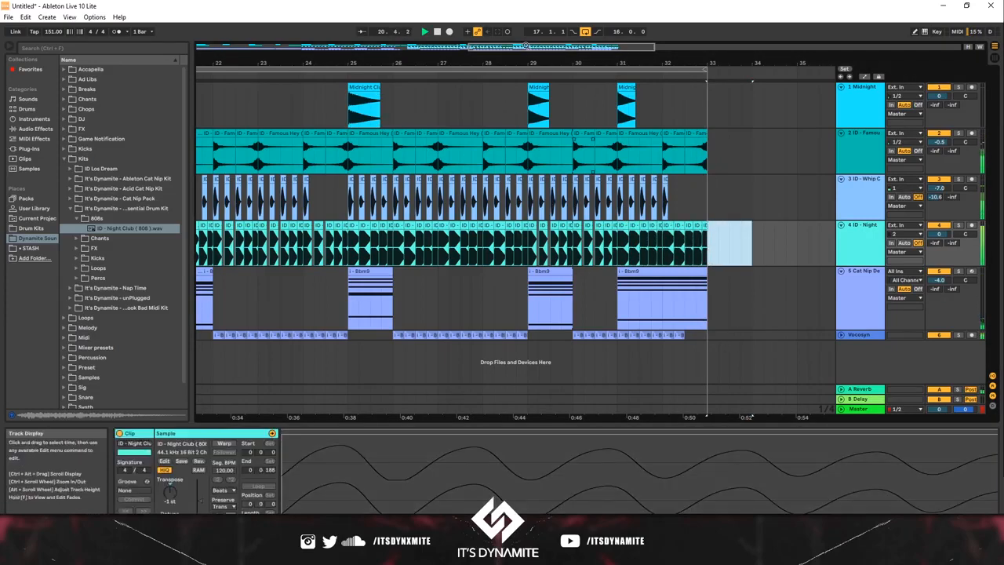
drag(494, 69, 437, 68)
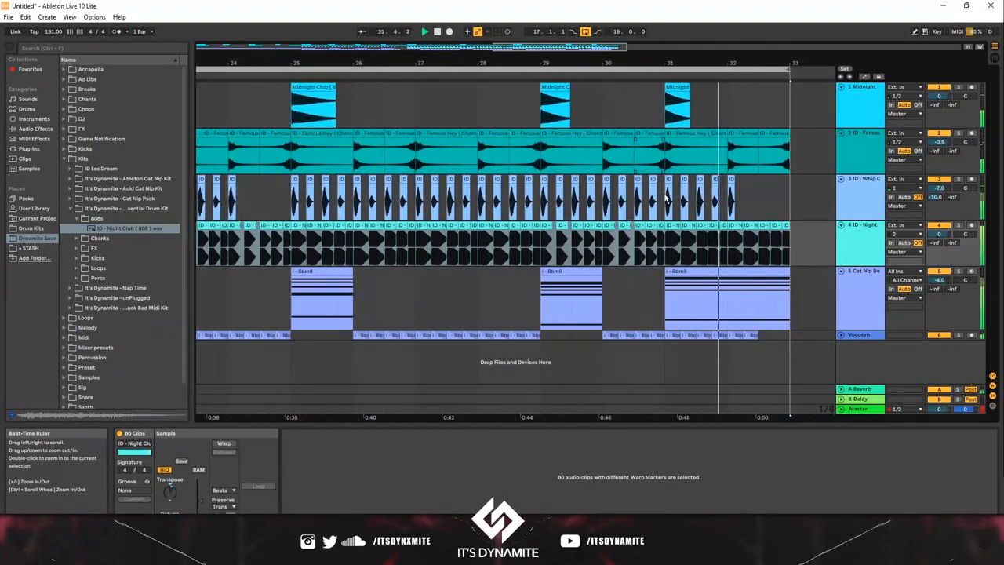
Step: Delete the Night Club 808 hits in the last two beats of bar 32 and play the ending from bar 31
click(777, 210)
key(space)
drag(791, 217, 760, 240)
key(Delete)
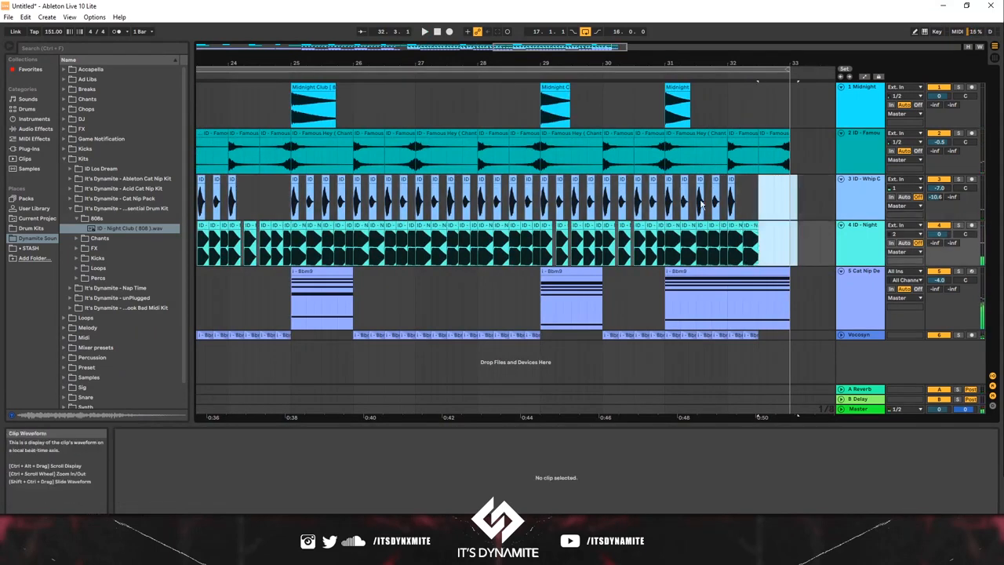
click(705, 203)
key(space)
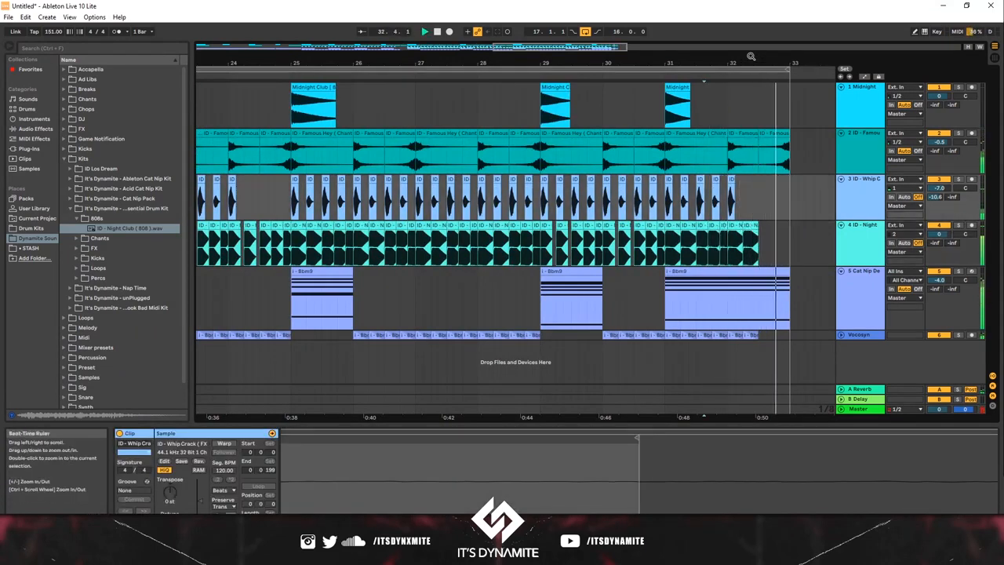
Step: Review the full arrangement, highlighting the section before bar 17 and the drop from bar 17 through bar 32 across all tracks
drag(750, 71, 541, 62)
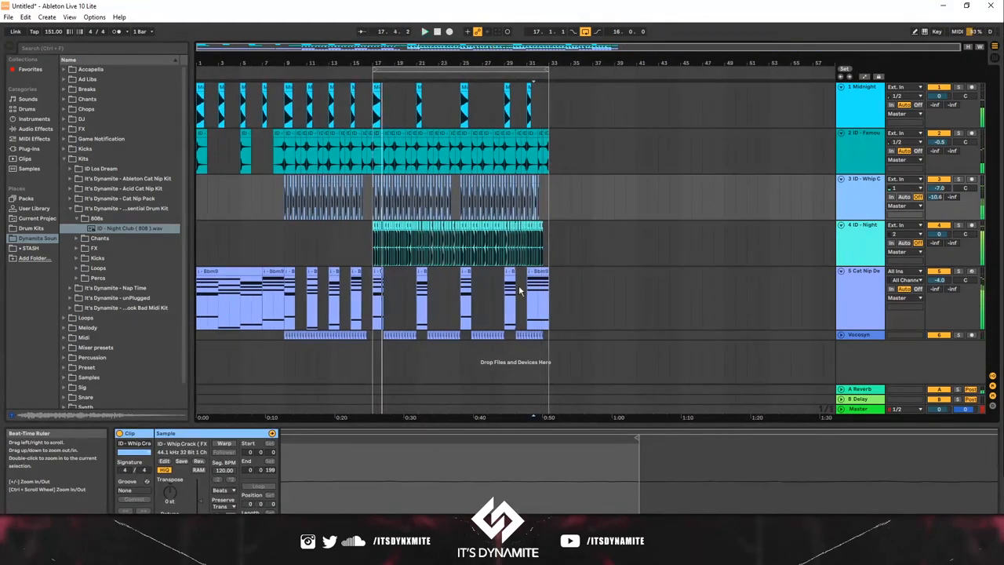
drag(548, 335, 285, 116)
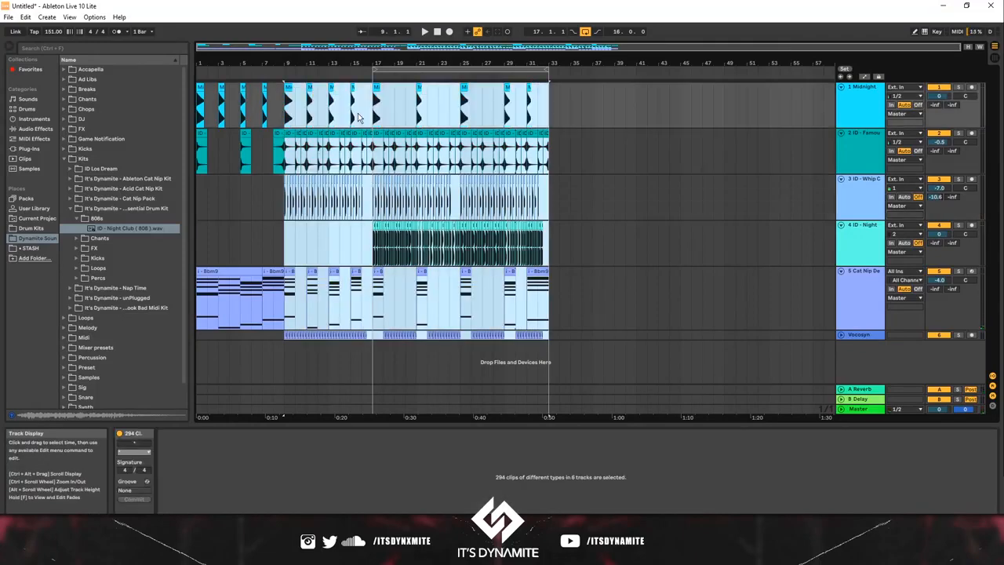
drag(373, 110, 280, 331)
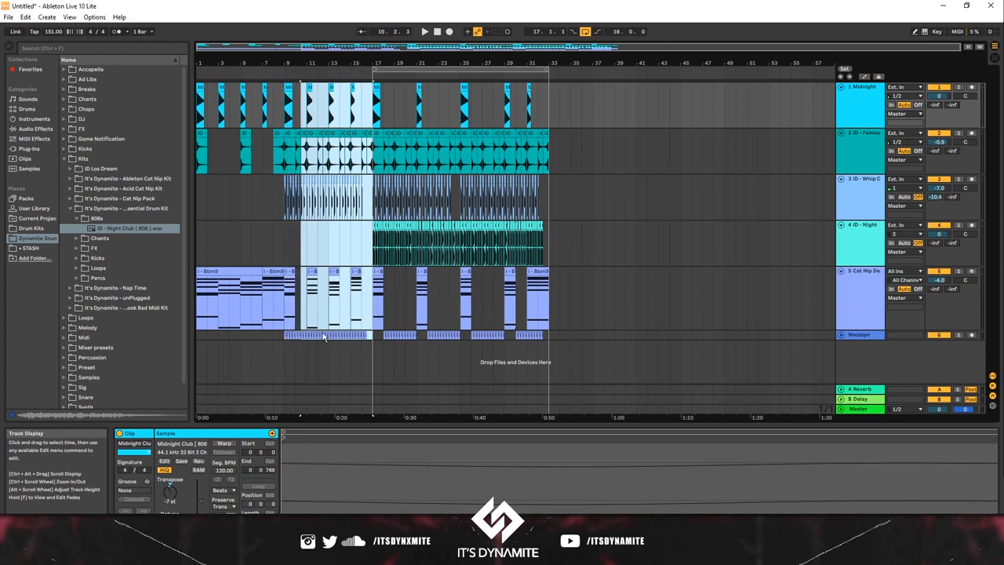
drag(287, 337, 330, 166)
drag(328, 124, 281, 340)
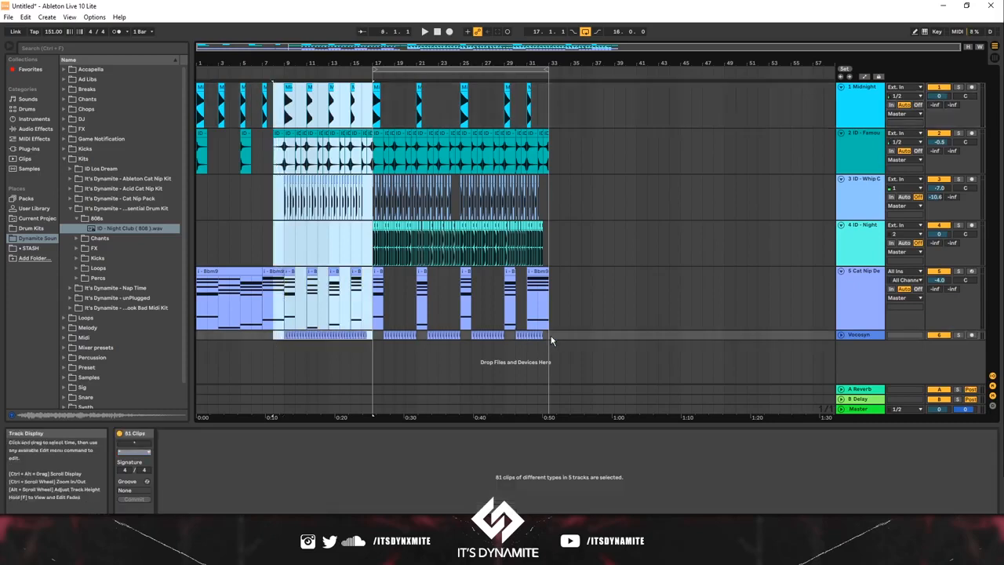
drag(552, 336, 374, 109)
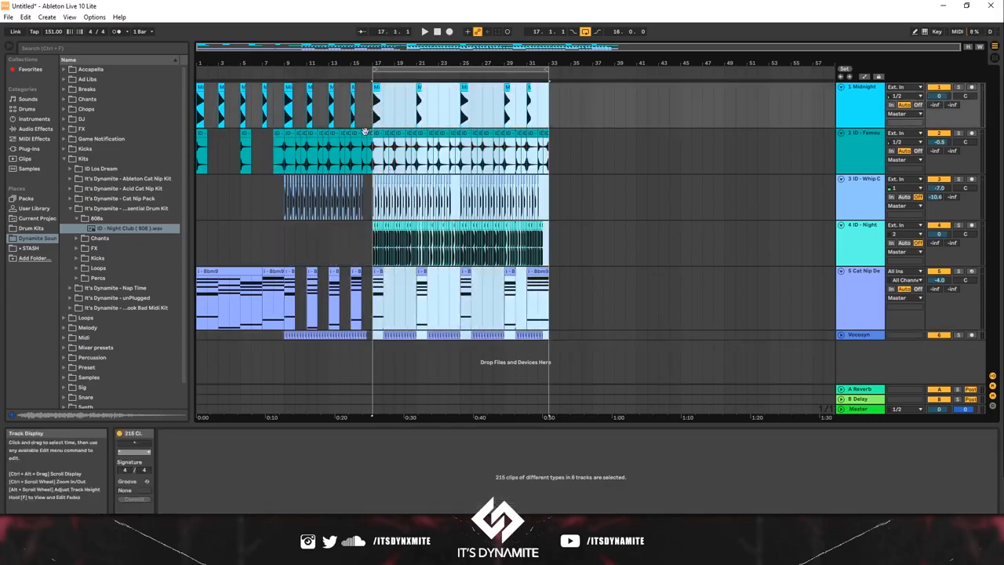
click(369, 206)
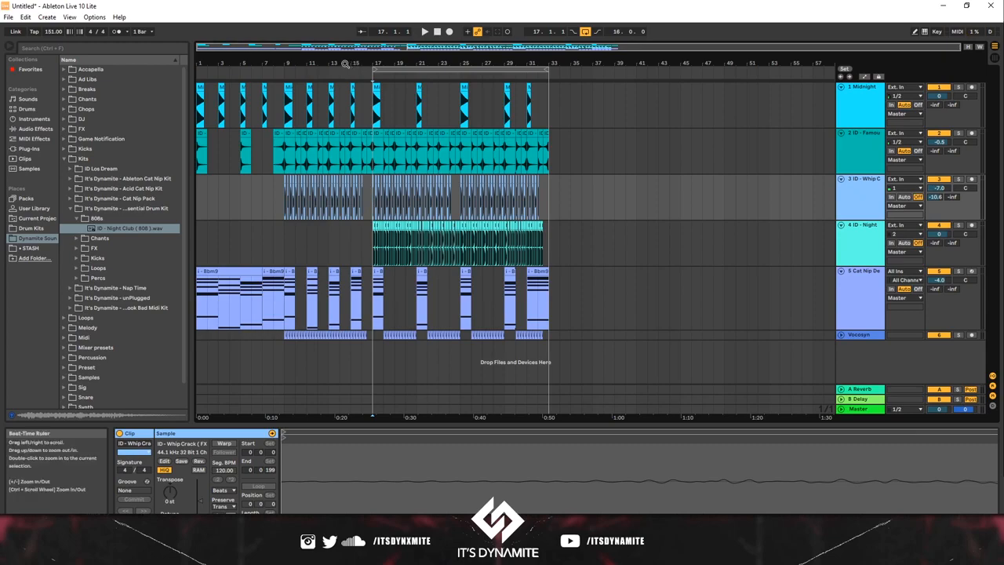